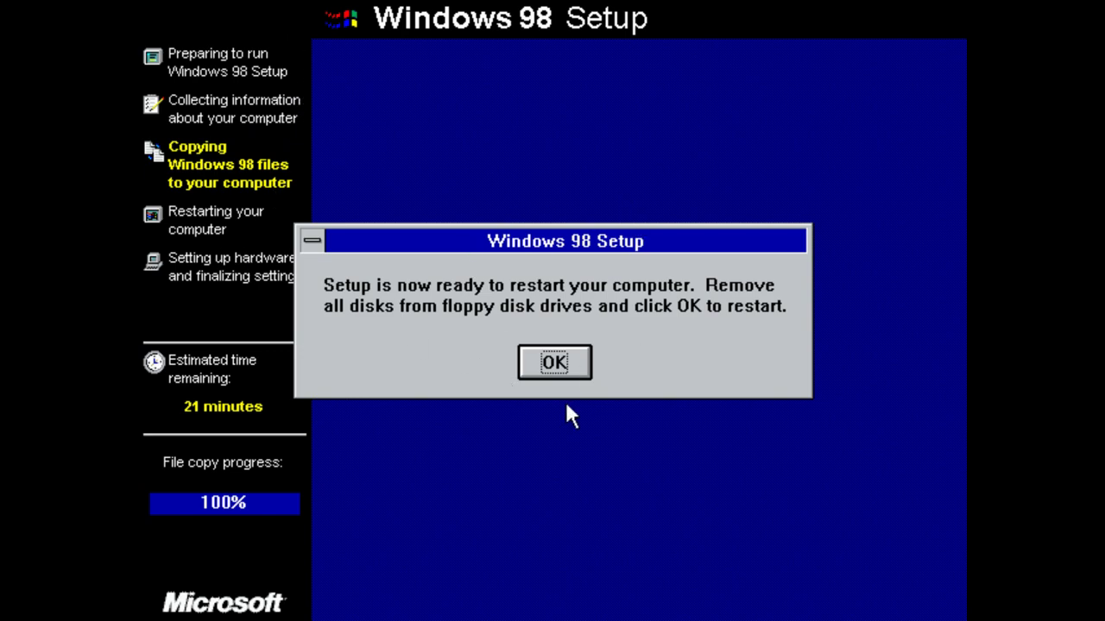
Confirm the restart prompt and restart the computer immediately.
left_click(556, 356)
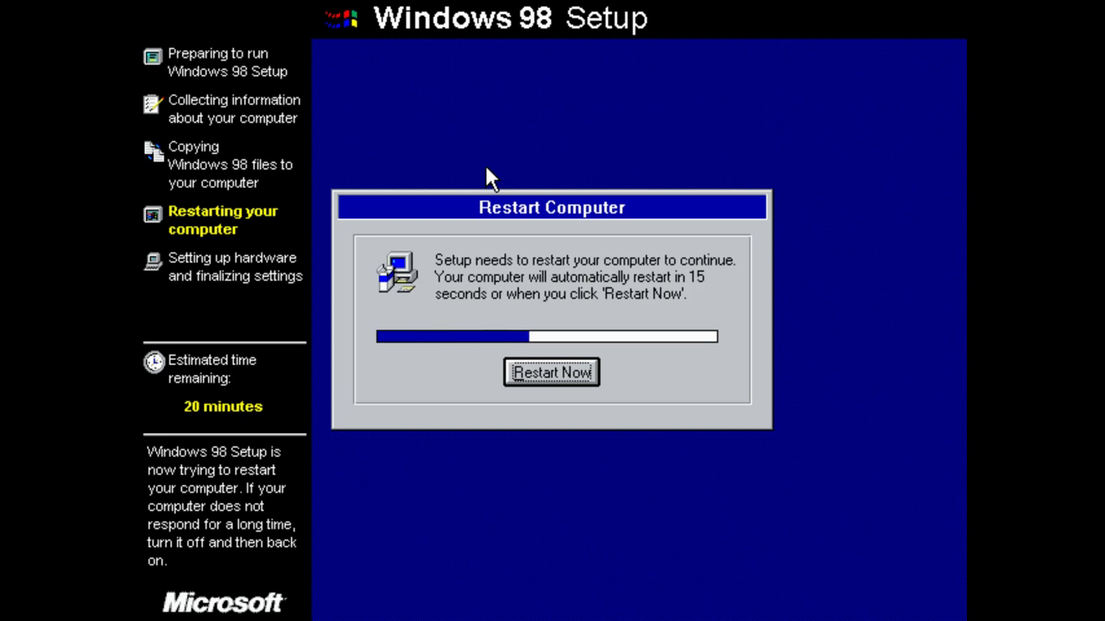
left_click(561, 373)
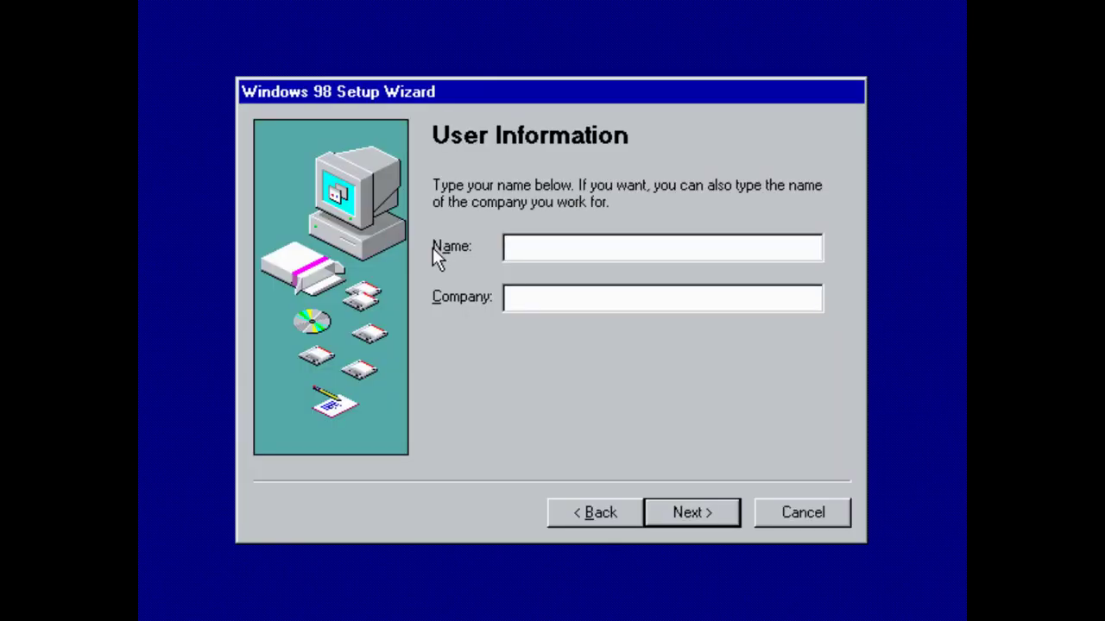
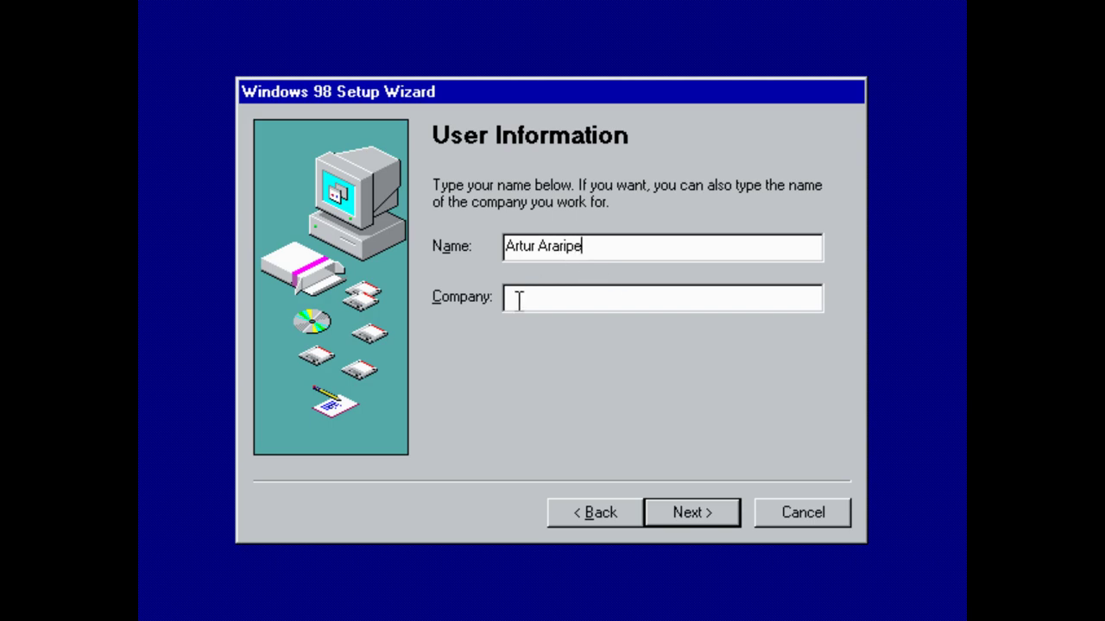
Enter the user's name and company, then accept the licence agreement.
left_click(606, 301)
type("Simthusiast")
left_click(727, 516)
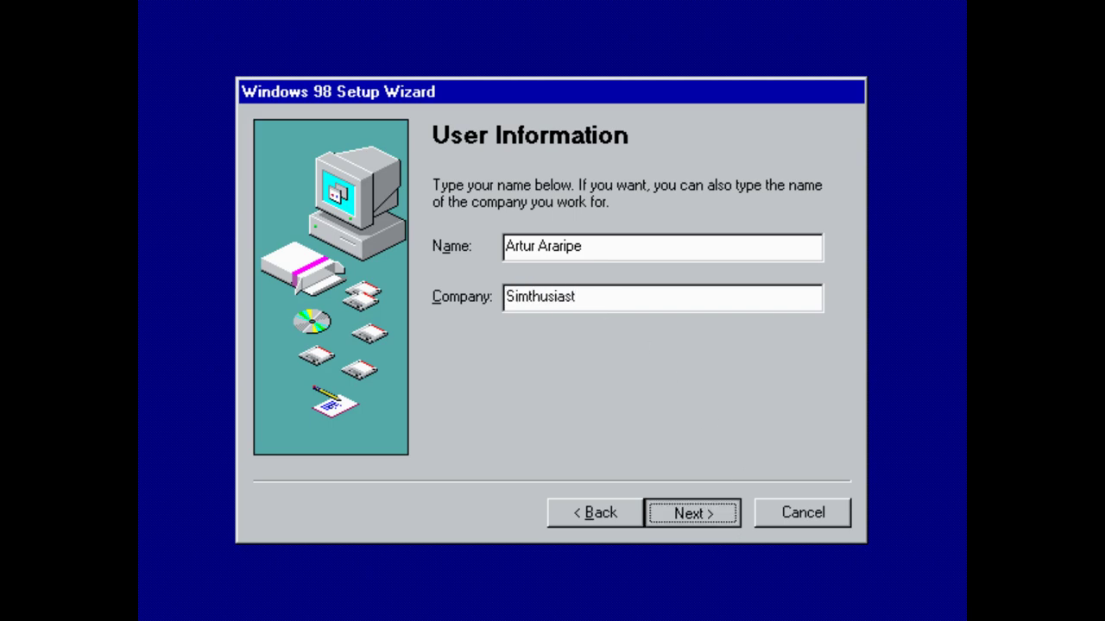
left_click(484, 422)
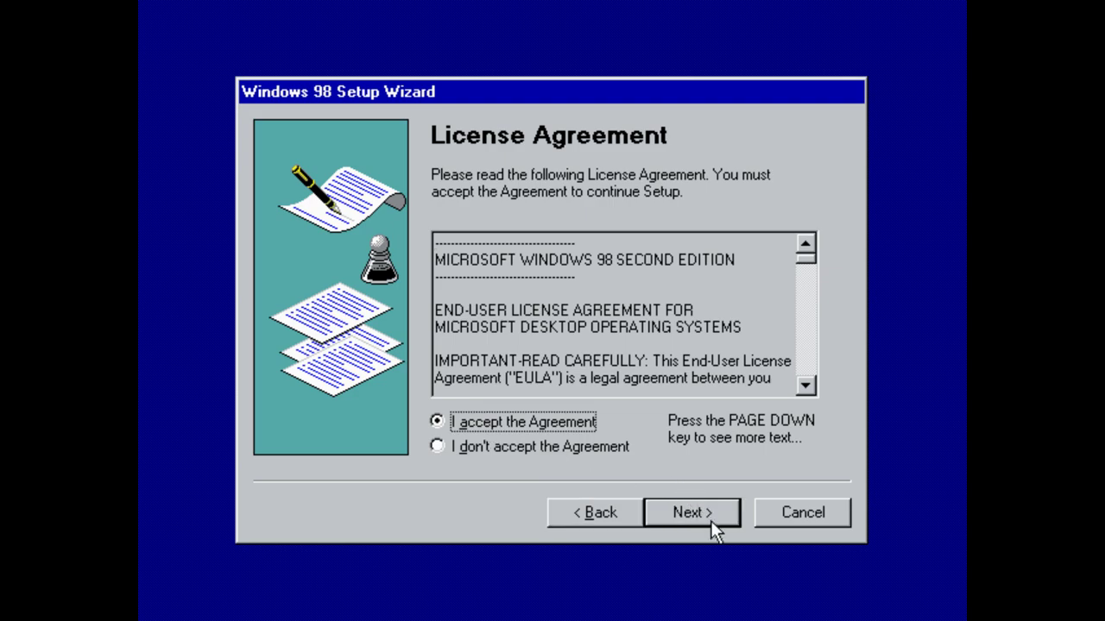
left_click(710, 520)
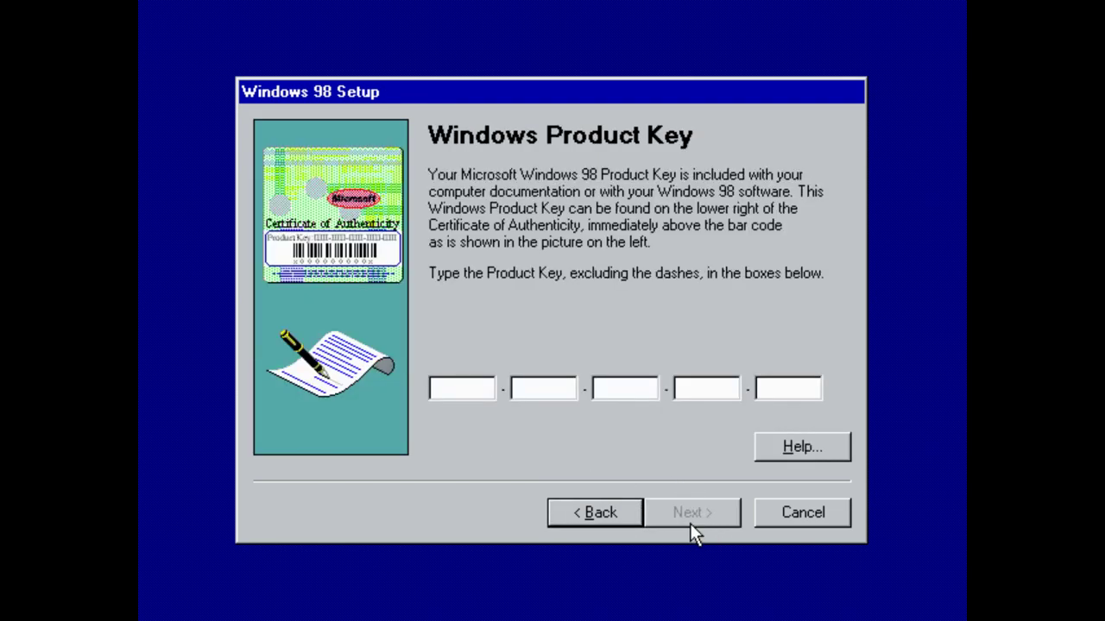
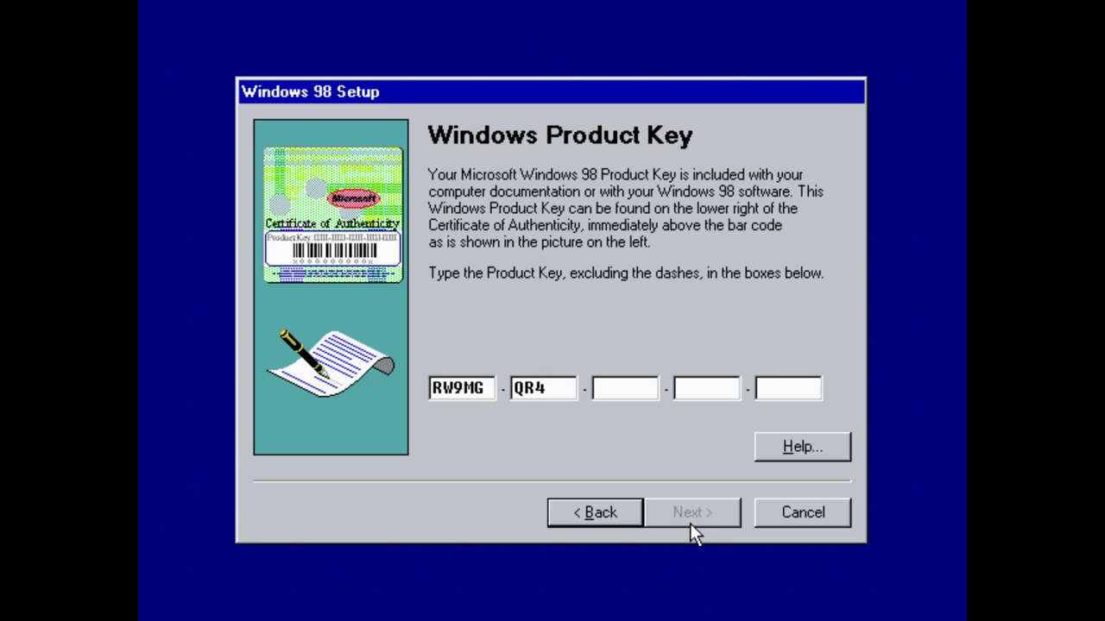
Enter the Windows 98 product key into the five boxes and submit it.
key("BackSpace")
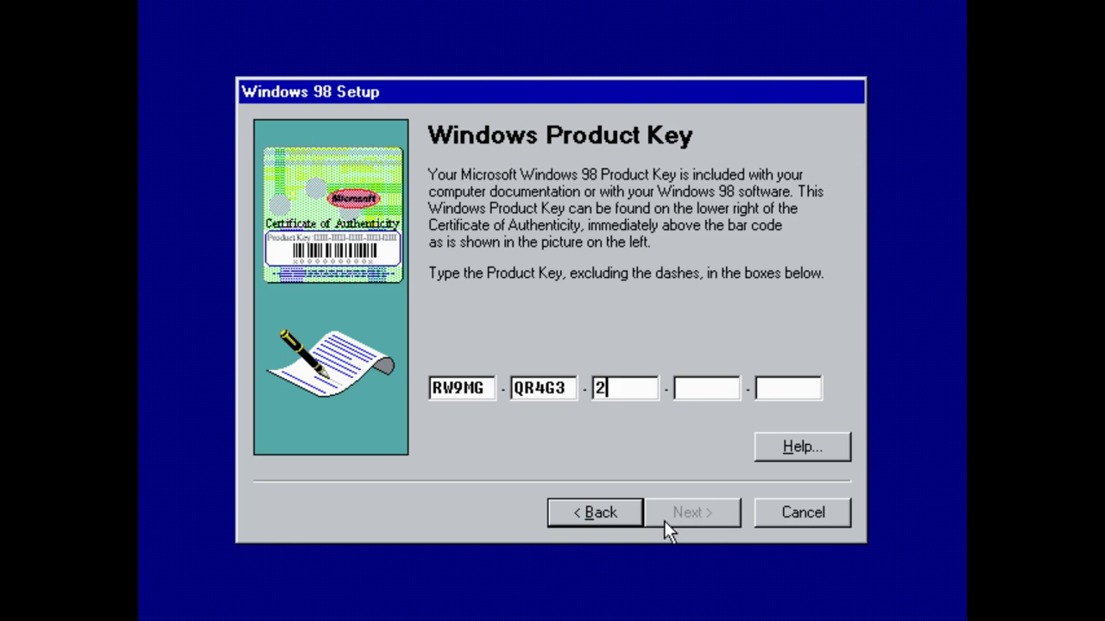
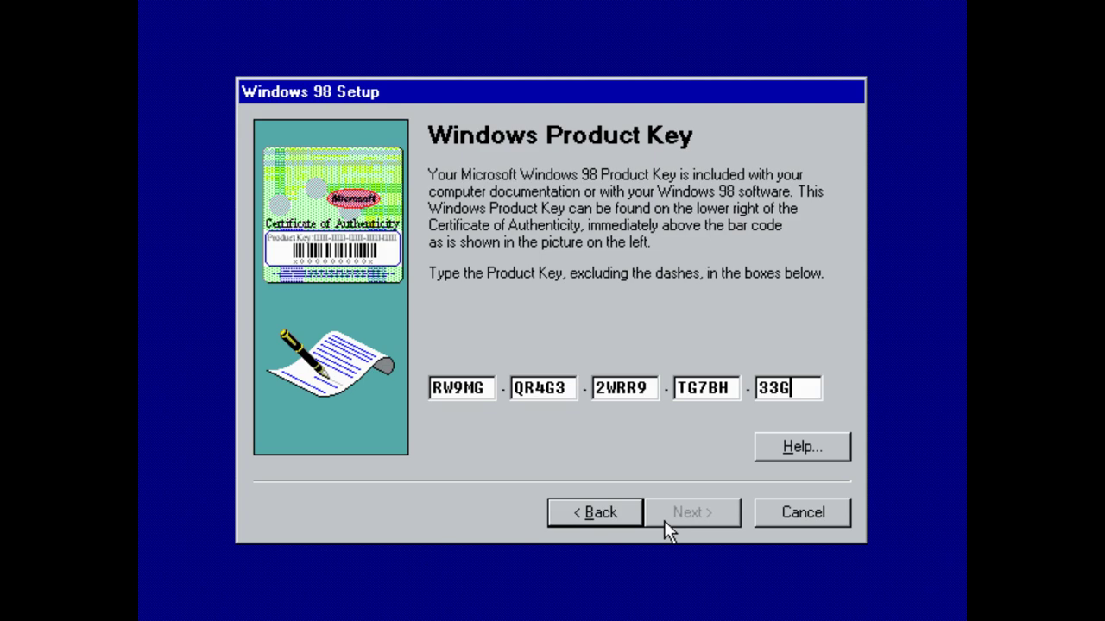
left_click(664, 515)
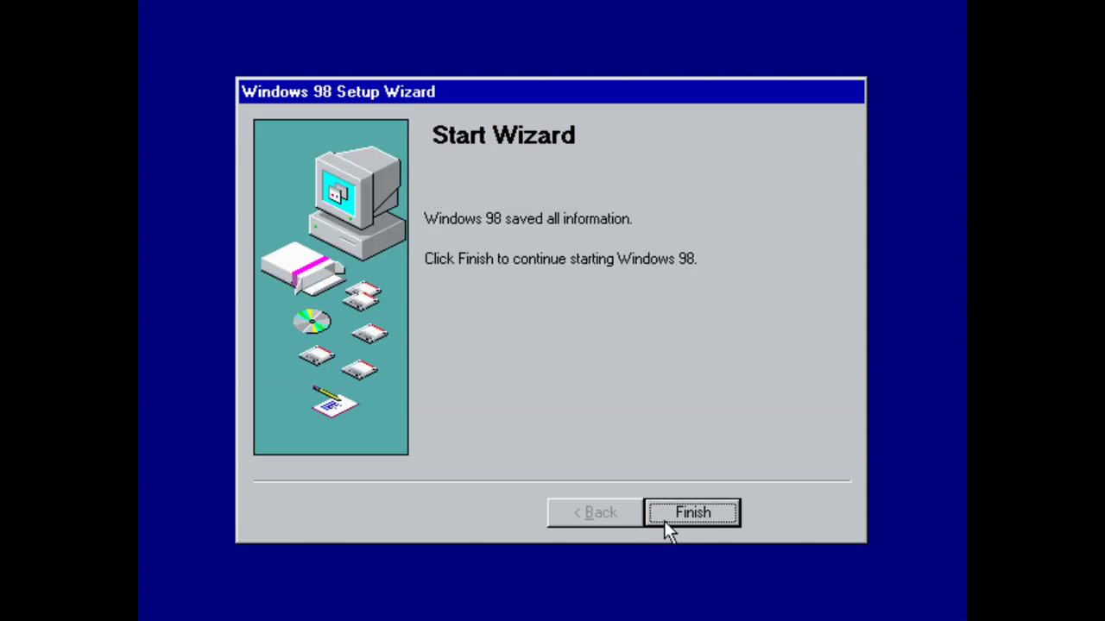
Finish the Start Wizard so Setup continues with hardware setup.
left_click(664, 521)
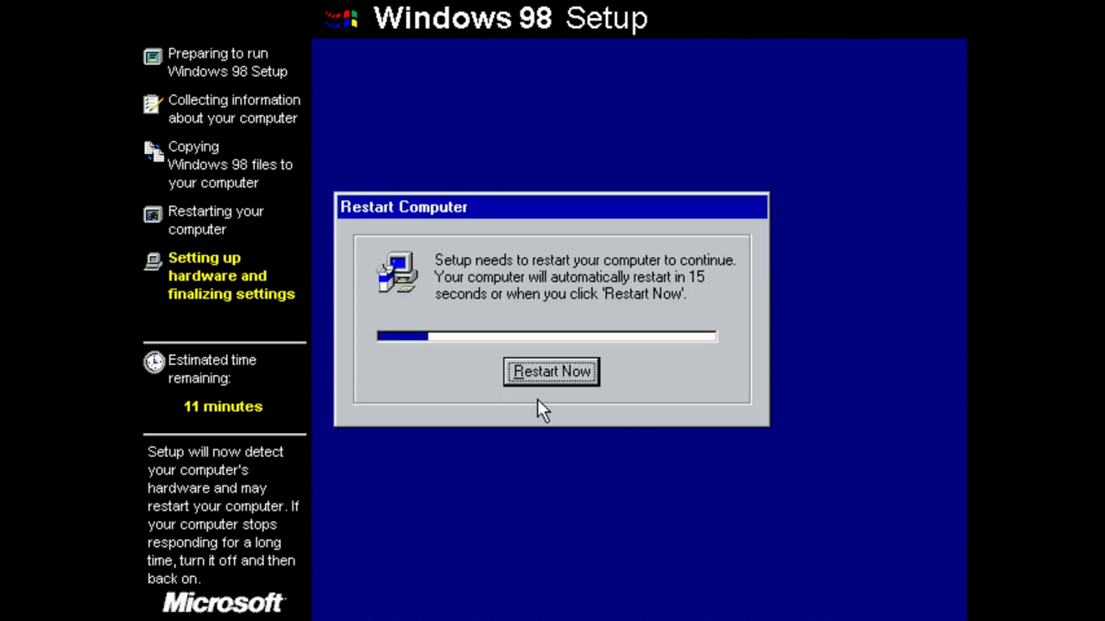
Restart the computer immediately from the Restart Computer prompt.
left_click(553, 363)
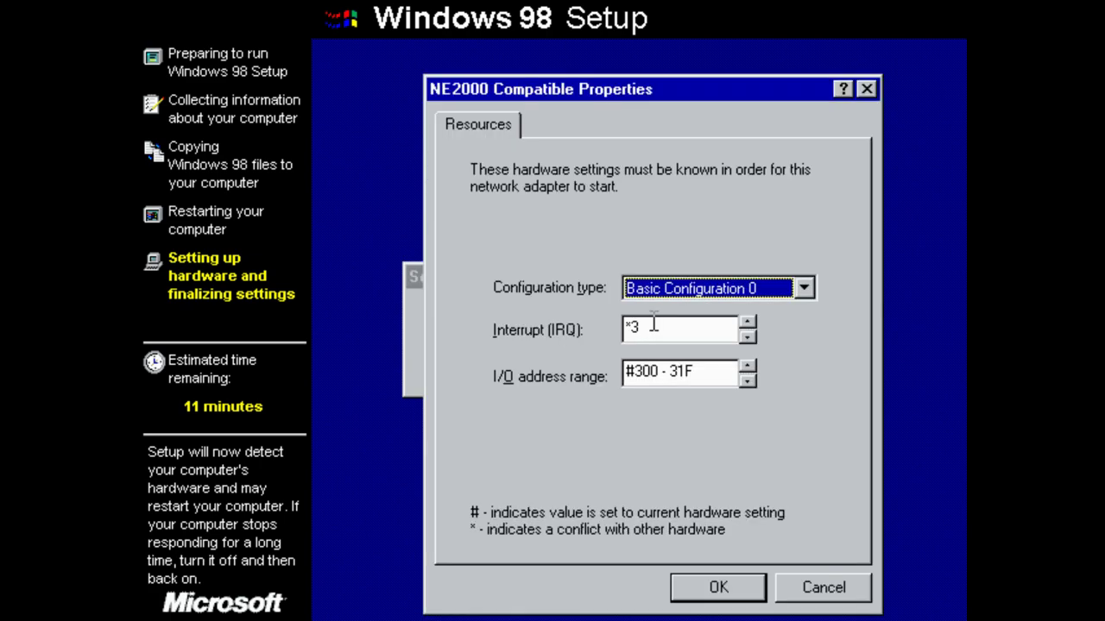
Set the NE2000 Compatible adapter's IRQ to 10, confirm it, and move the hardware notice aside.
left_click(747, 322)
left_click(748, 322)
left_click(747, 322)
left_click(748, 322)
left_click(747, 322)
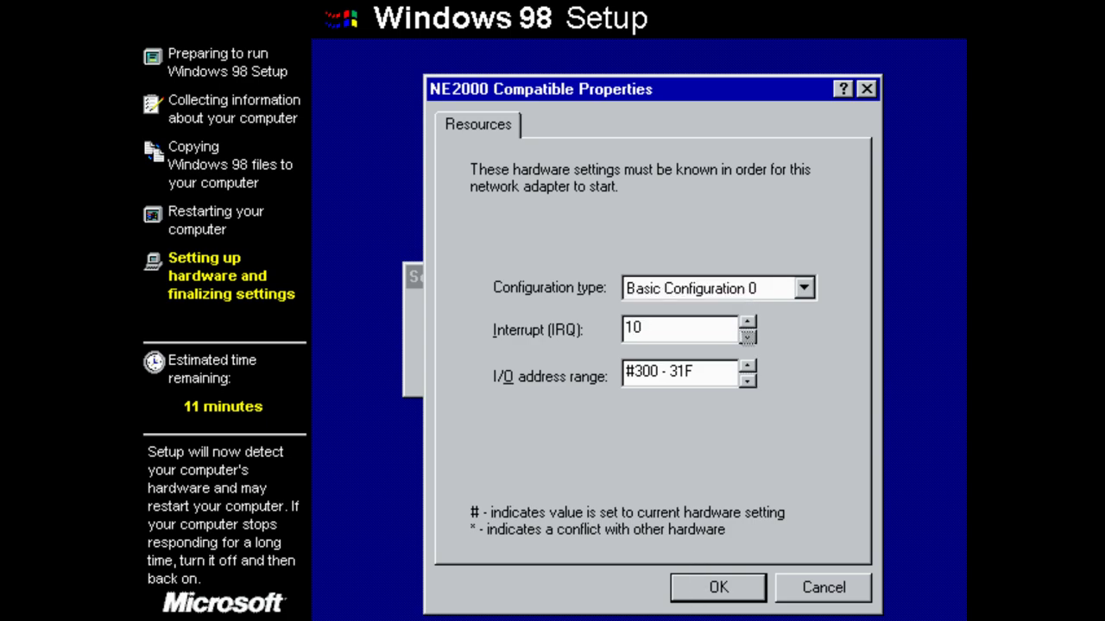
left_click(695, 587)
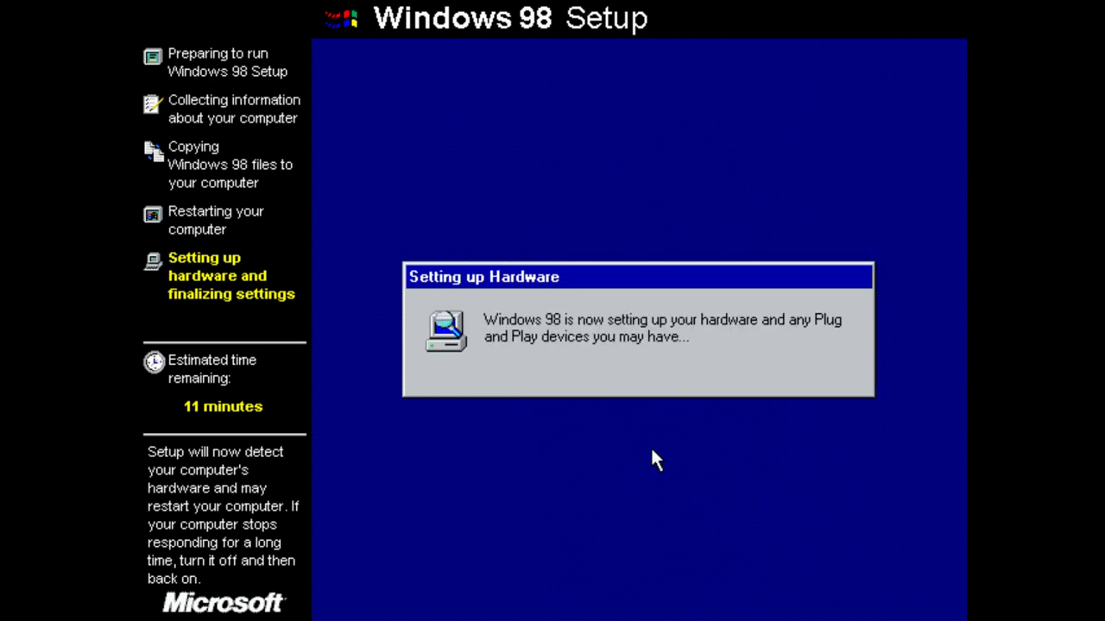
left_click_drag(582, 270, 566, 176)
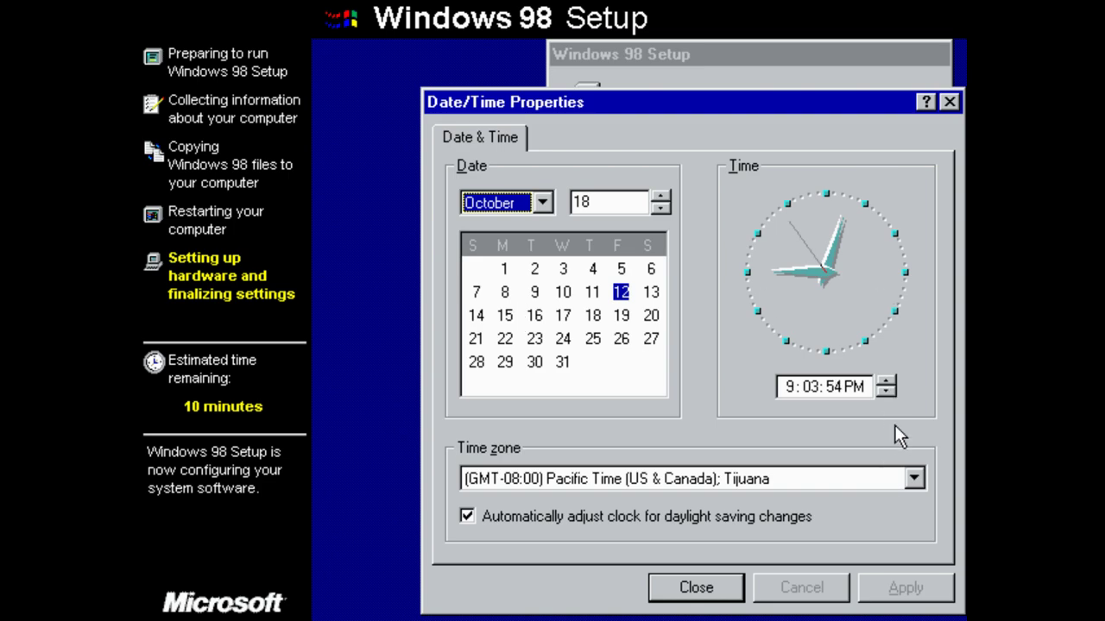
Set the time zone to (GMT-03:00) Brasilia, apply it, and close Date/Time Properties.
left_click(912, 479)
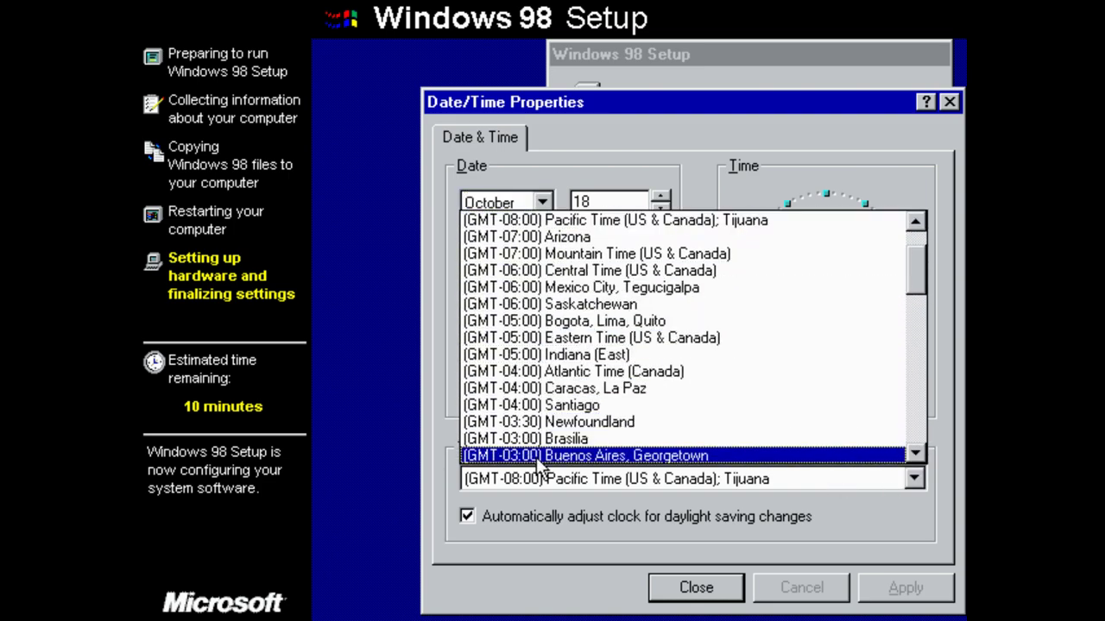
left_click(536, 458)
left_click(649, 485)
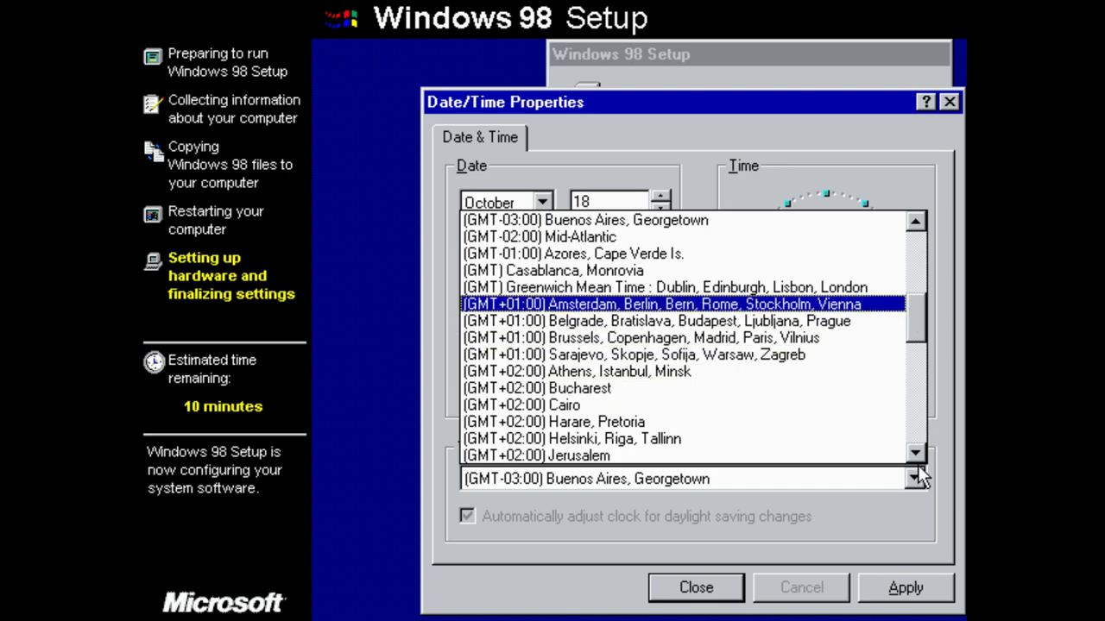
left_click_drag(917, 322, 933, 106)
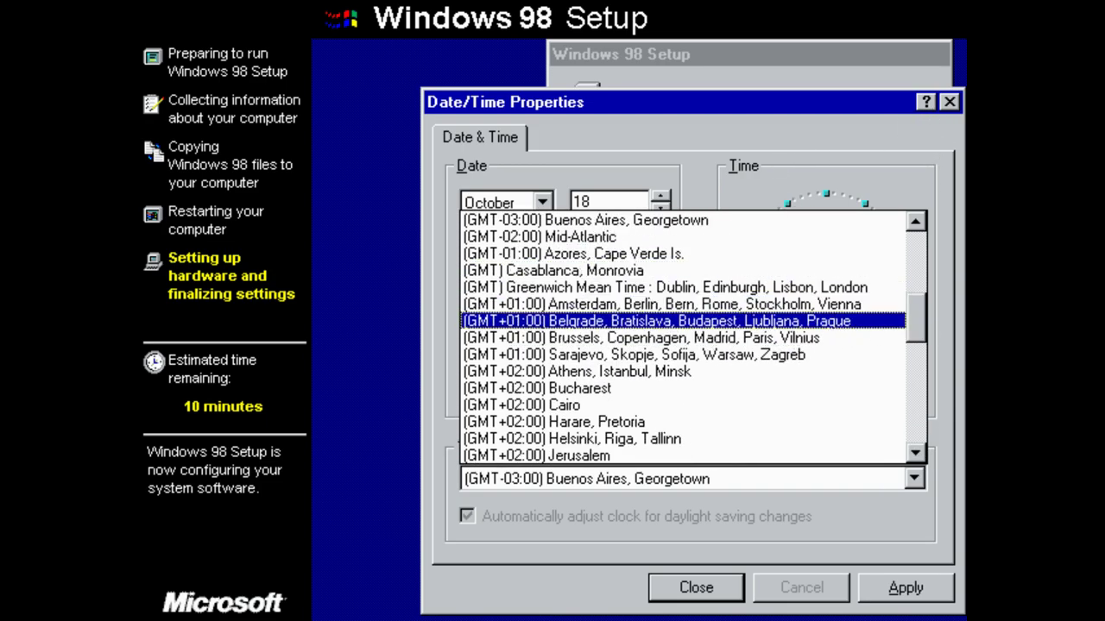
left_click(913, 455)
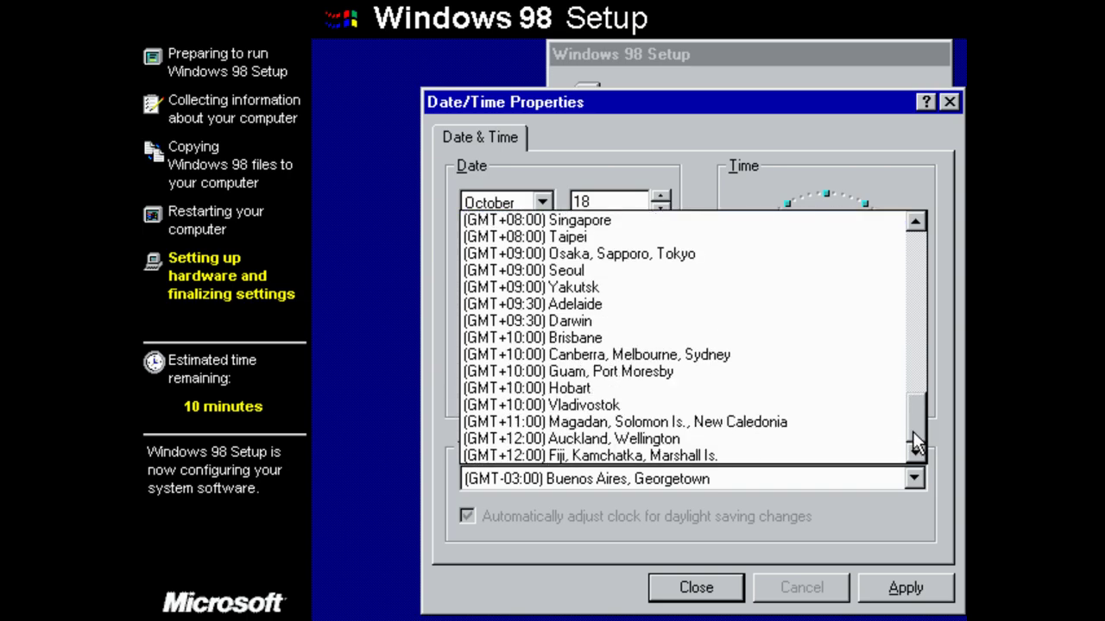
left_click(917, 279)
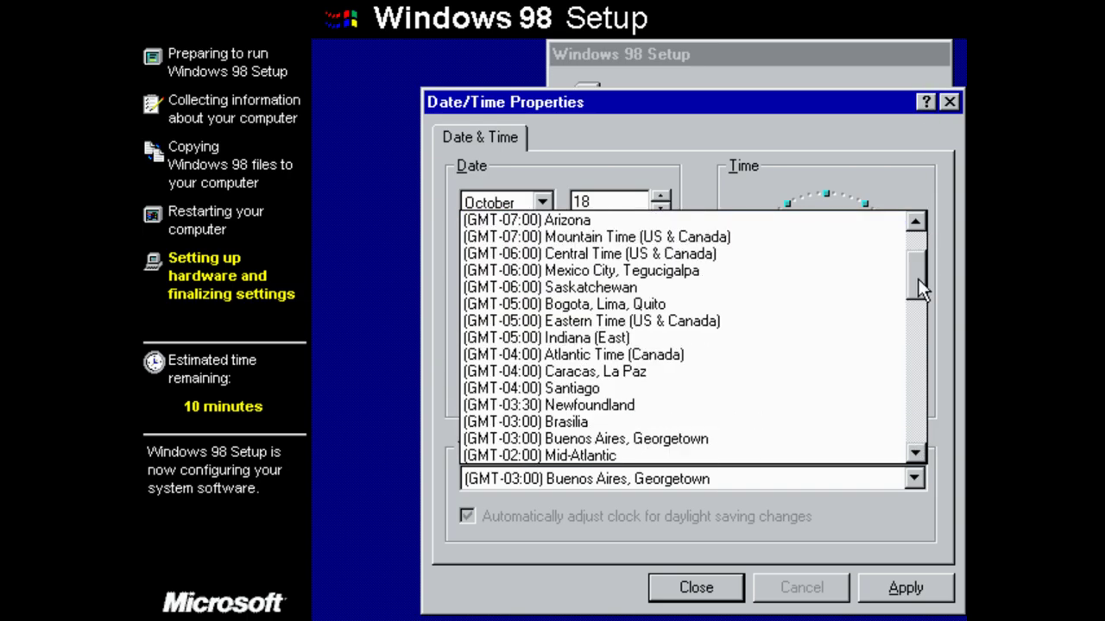
left_click(585, 422)
left_click(932, 594)
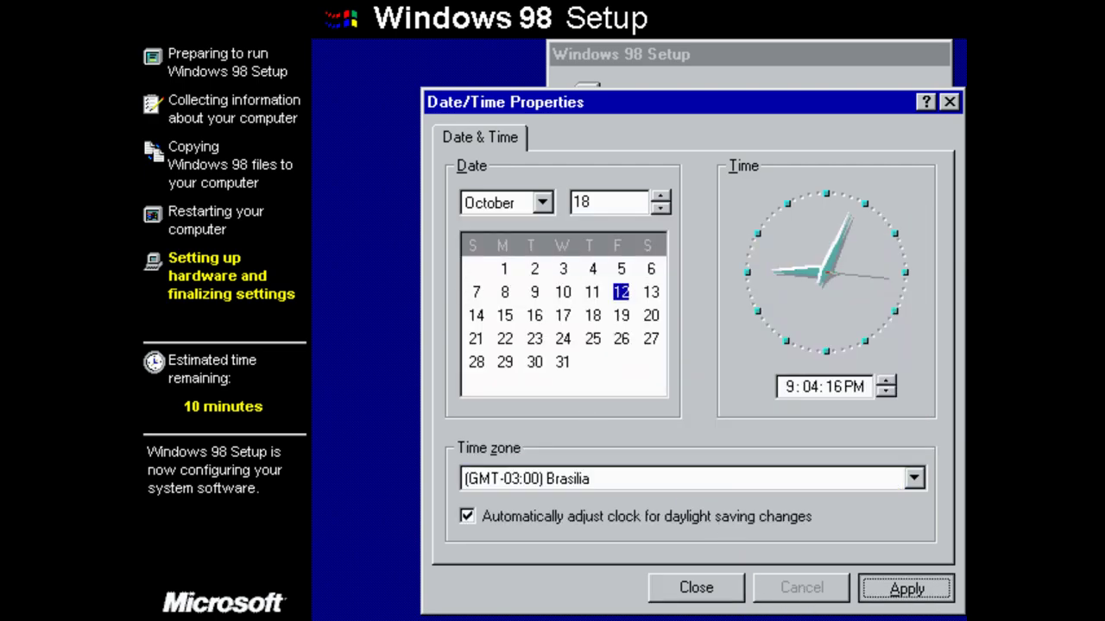
left_click(719, 598)
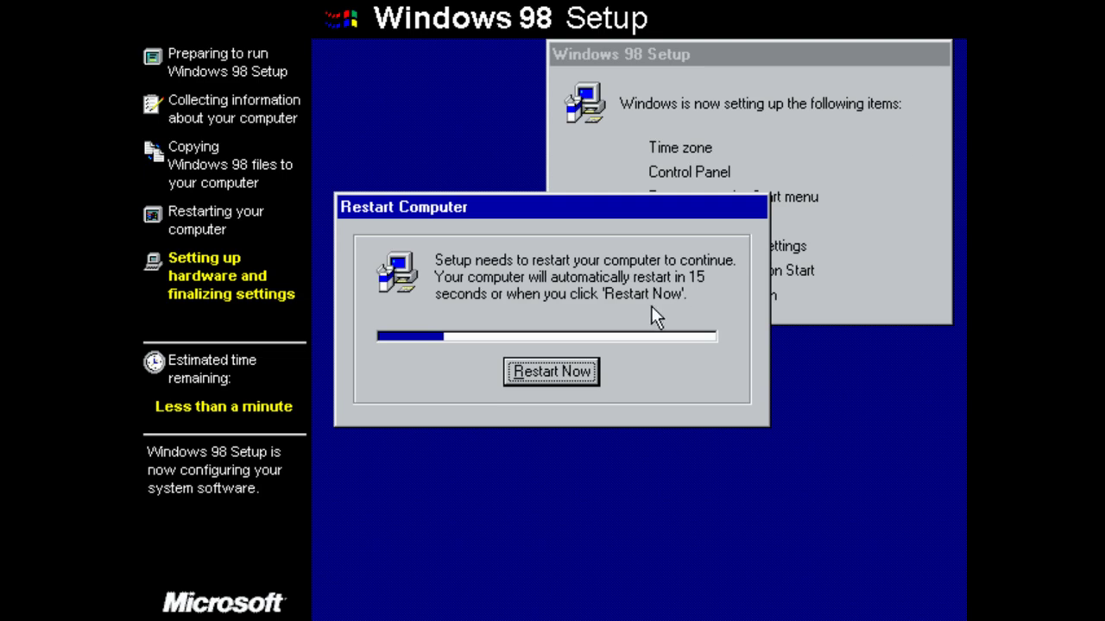
Restart the computer right away to continue Windows 98 setup.
left_click(552, 373)
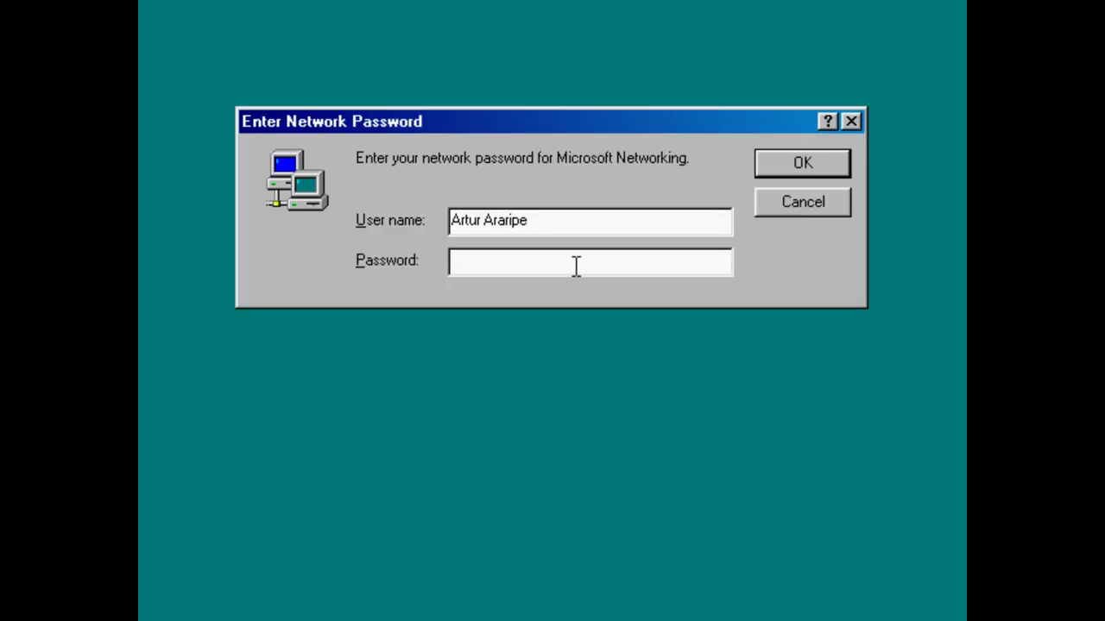
Enter the new Windows password and confirm it.
type("*********")
key("Return")
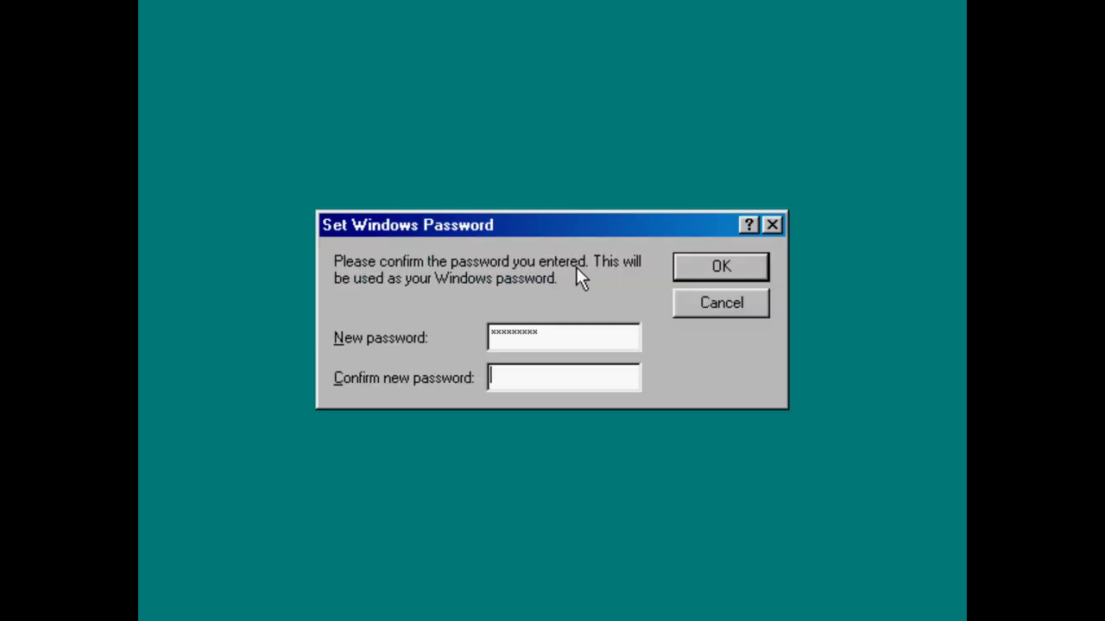
type("*********")
key("Return")
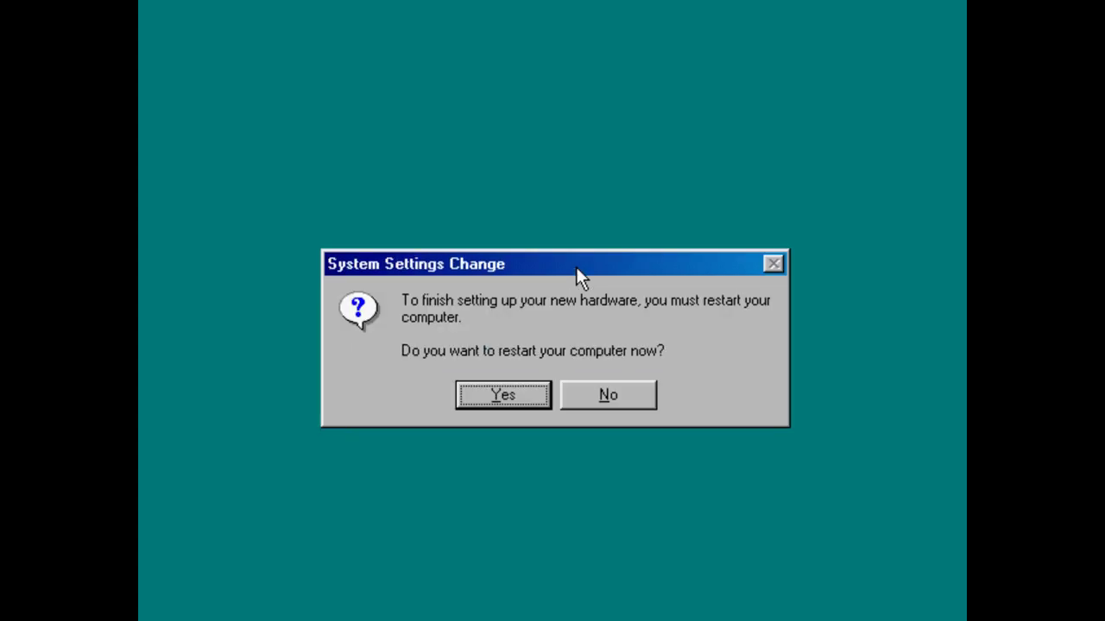
Accept the System Settings Change prompt to restart now.
left_click(519, 397)
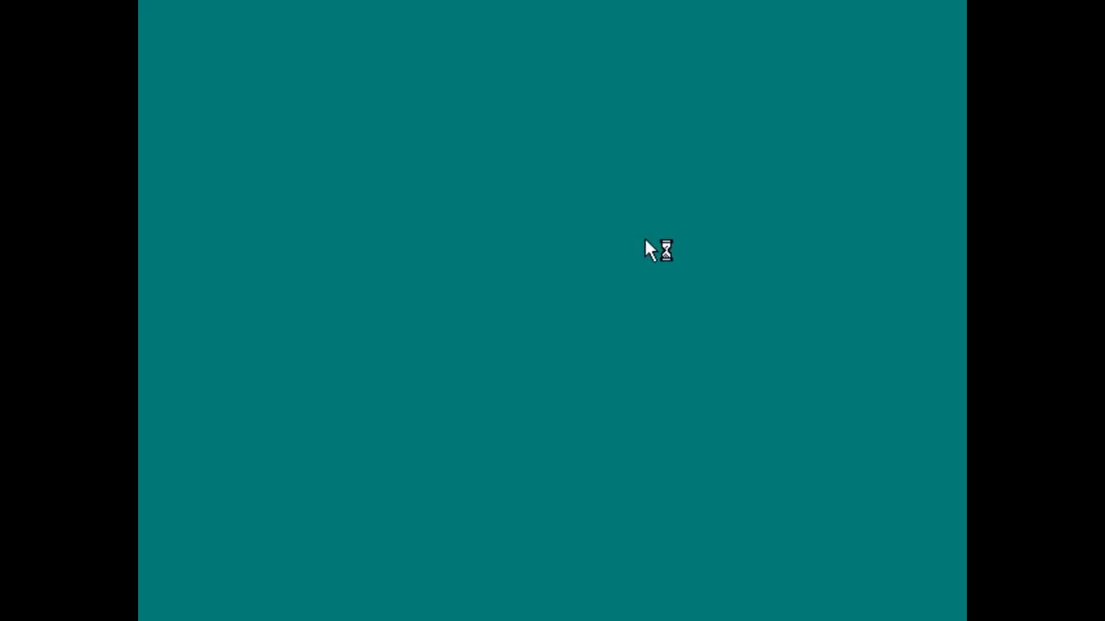
Enter the Microsoft Networking logon password and submit it.
type("*********")
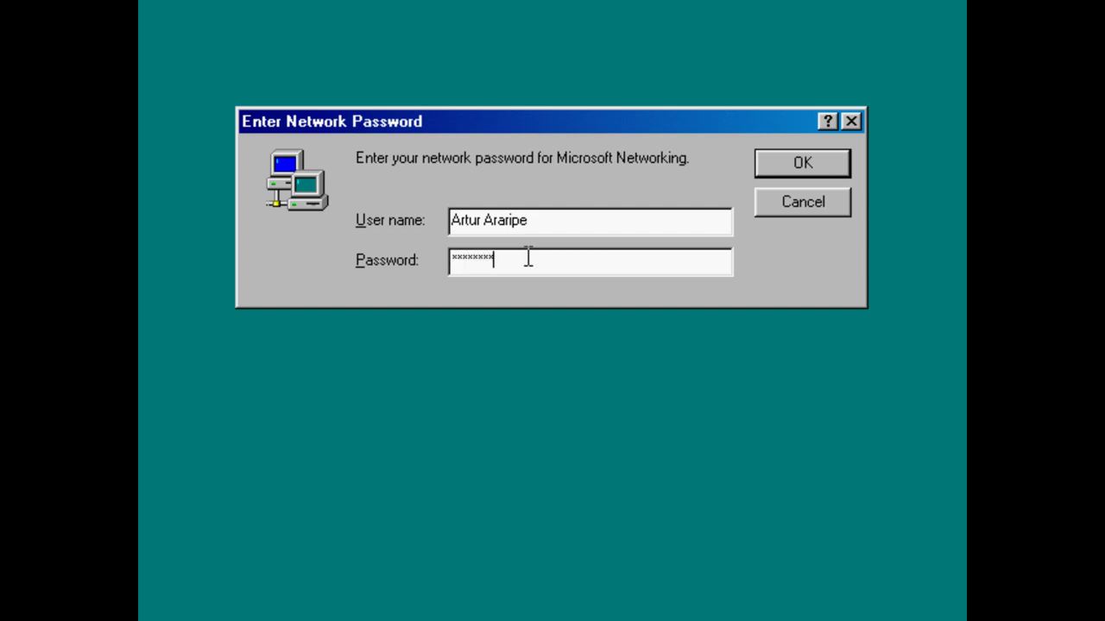
key("Return")
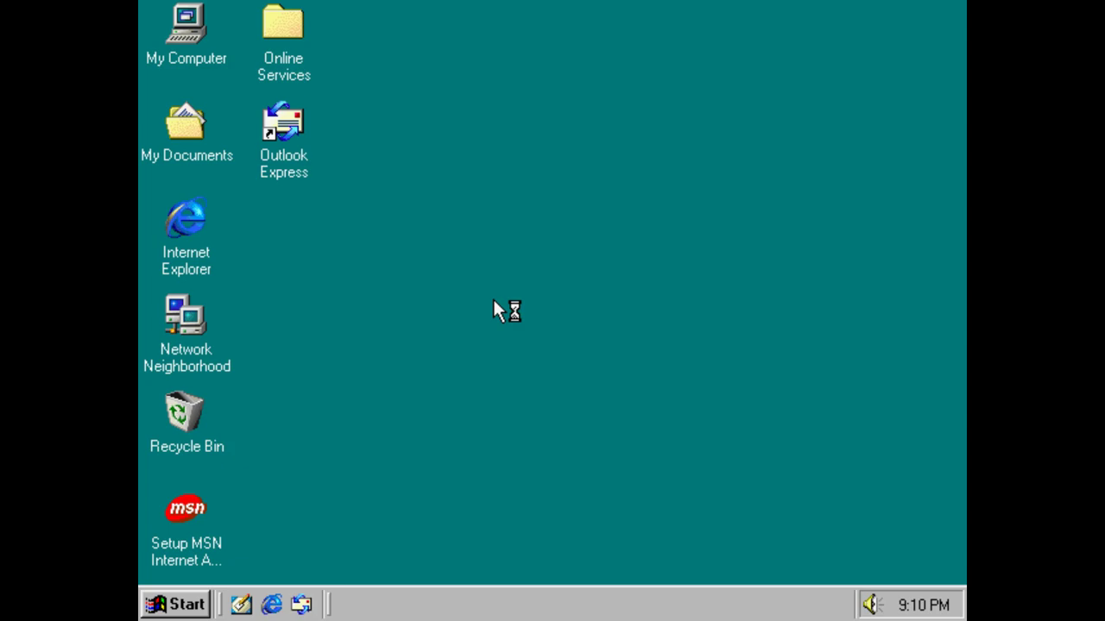
Close the Welcome to Windows 98 window to reveal the desktop icons.
right_click(352, 302)
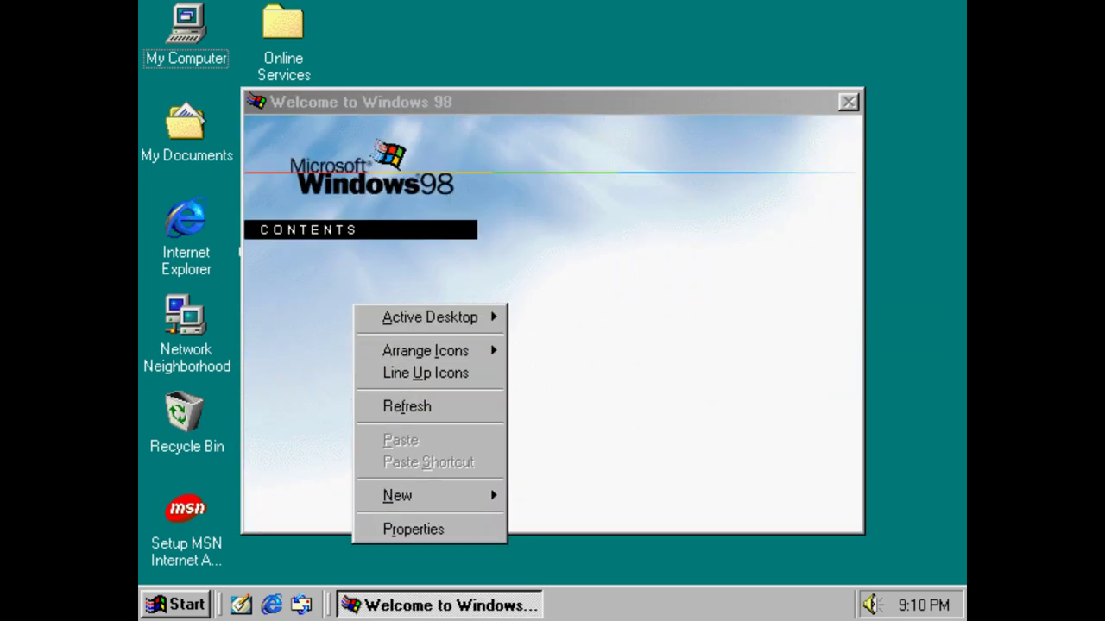
left_click(503, 181)
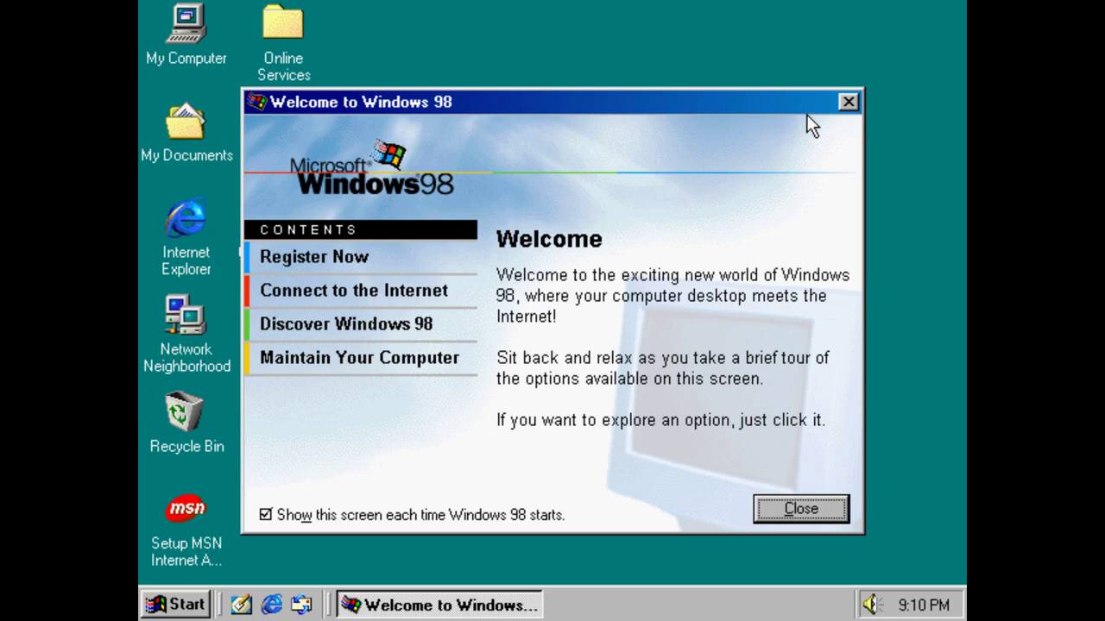
left_click(848, 103)
right_click(436, 168)
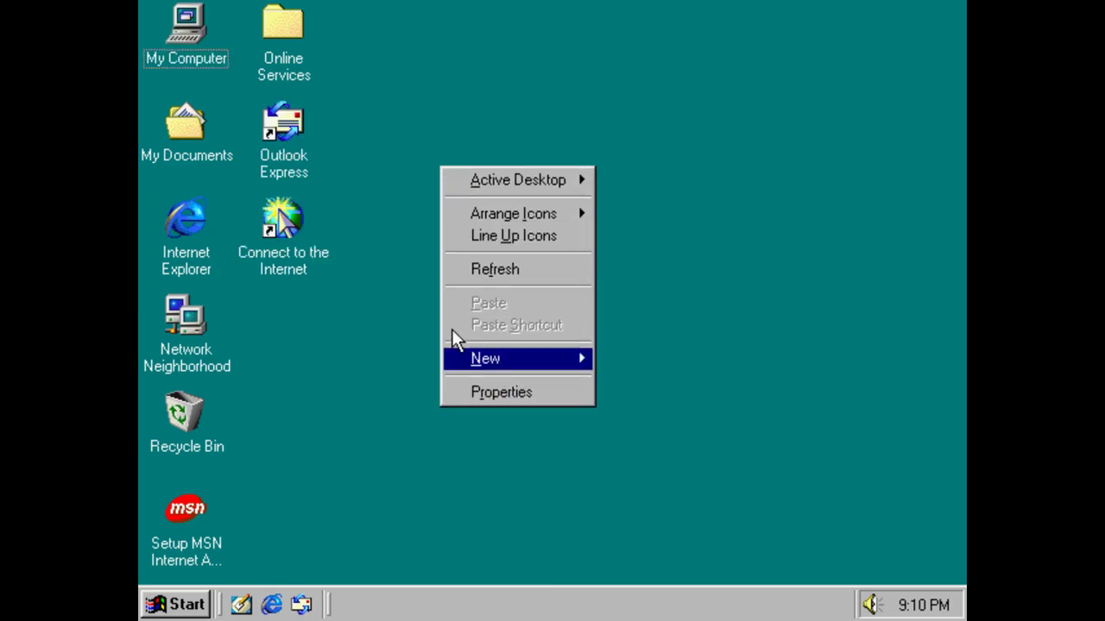
In Display Properties, choose 256 Colors and a 1024 by 768 screen area, then apply.
left_click(484, 391)
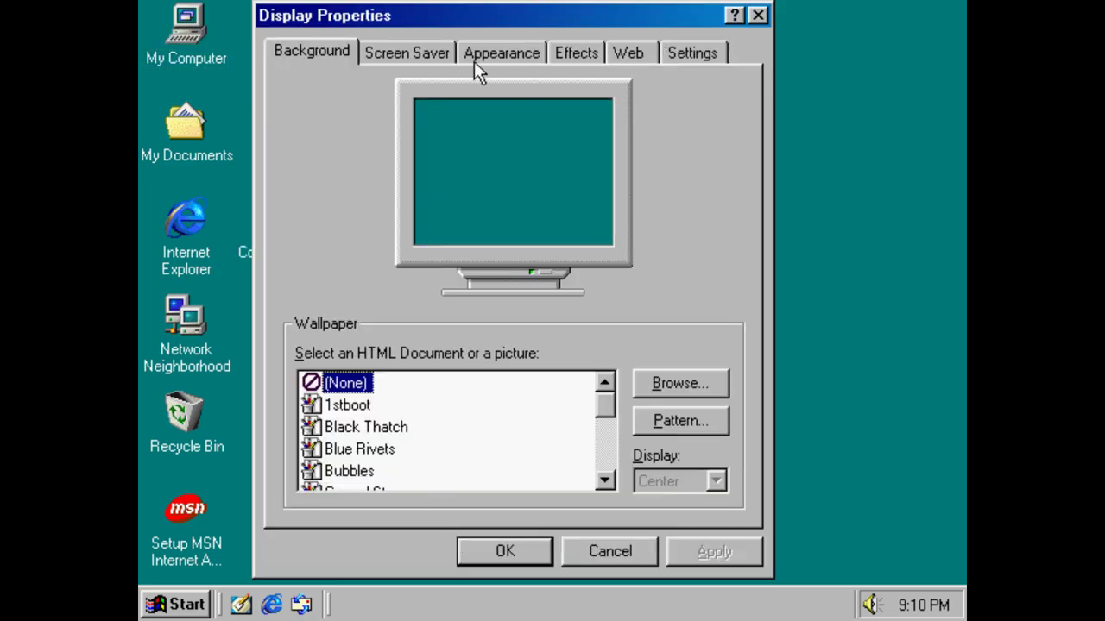
left_click(488, 55)
left_click(573, 52)
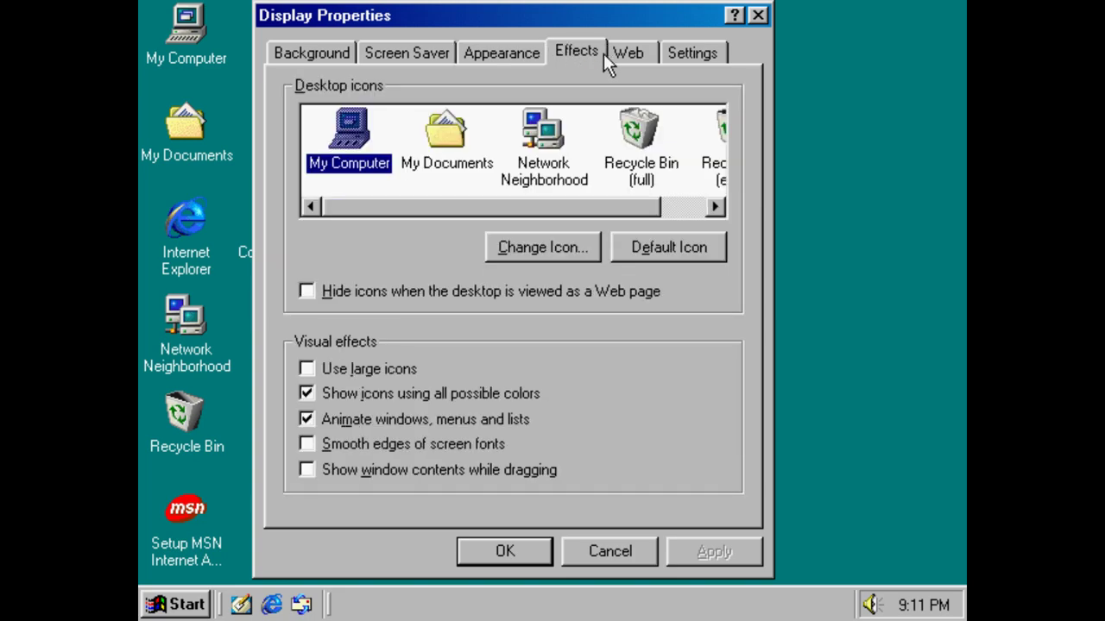
left_click(713, 52)
left_click(374, 432)
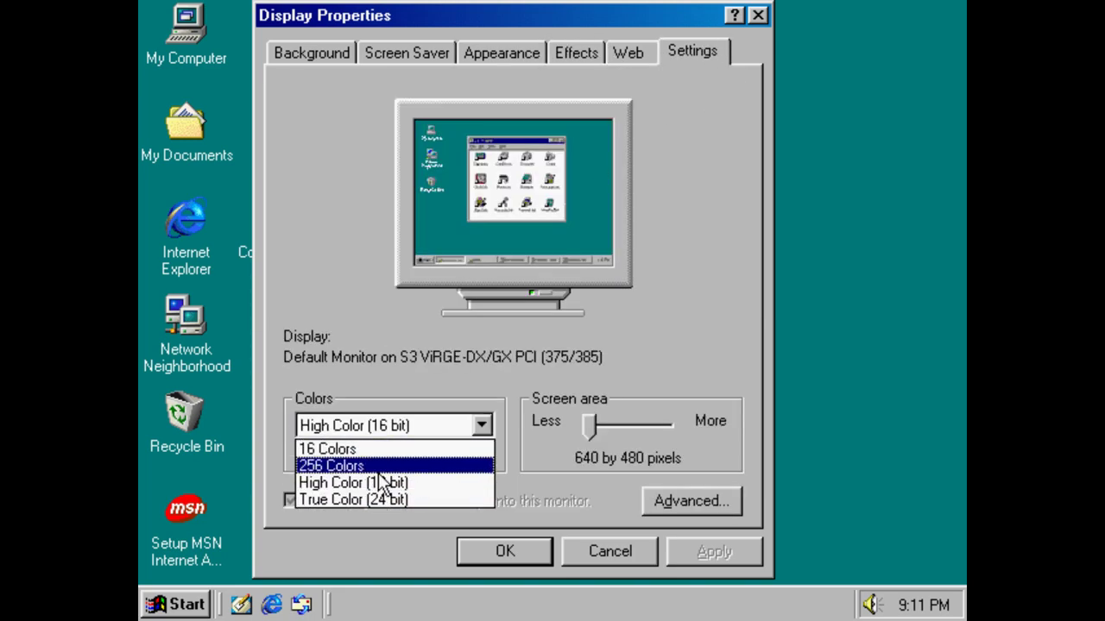
left_click(371, 465)
left_click_drag(641, 423, 679, 430)
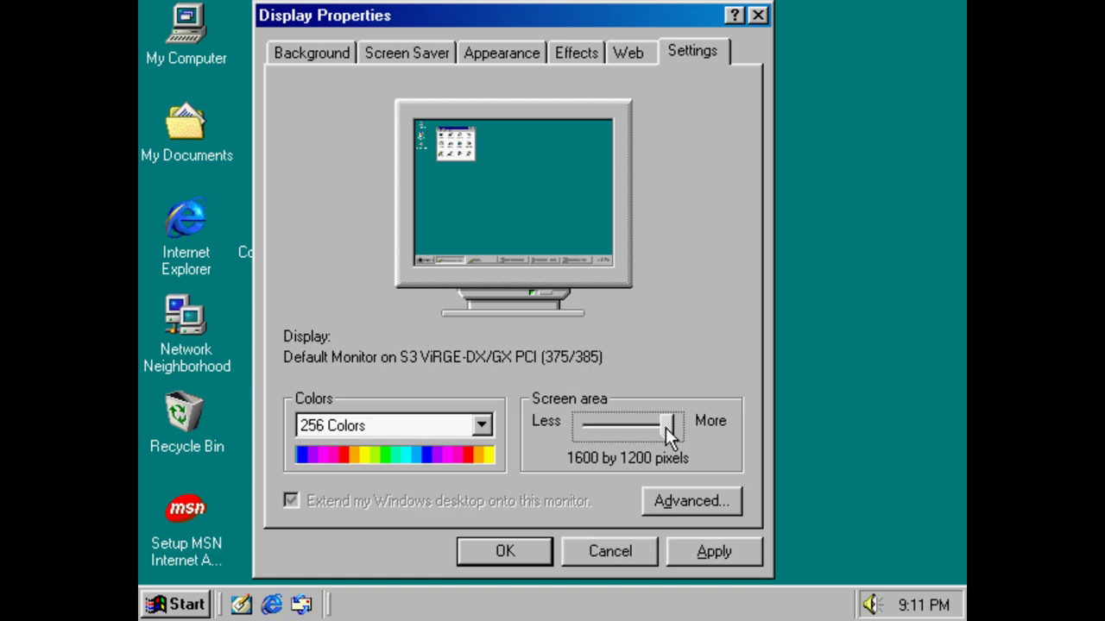
left_click_drag(665, 427, 724, 430)
left_click_drag(681, 428, 620, 429)
left_click(702, 552)
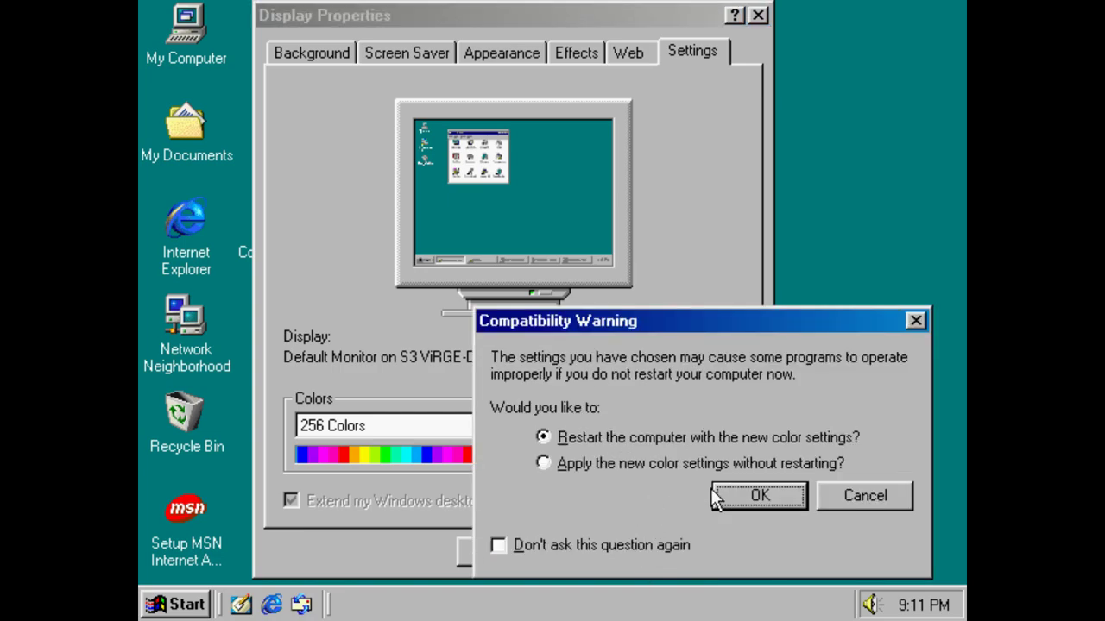
Apply the colour change without restarting and keep the 1024 by 768 resolution.
left_click(702, 464)
left_click(727, 489)
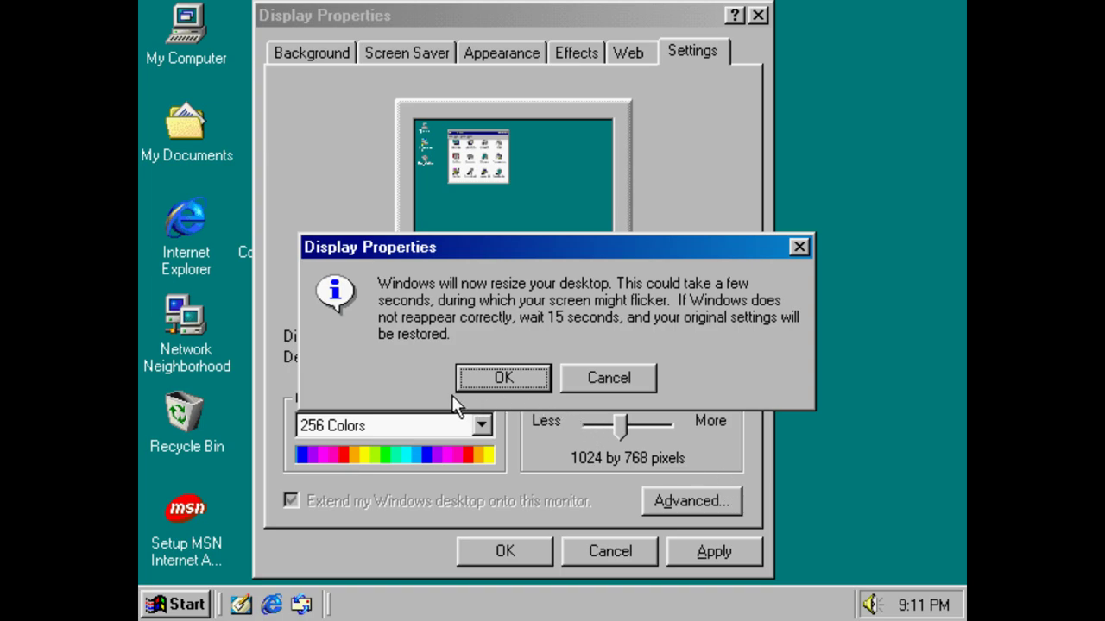
left_click(461, 388)
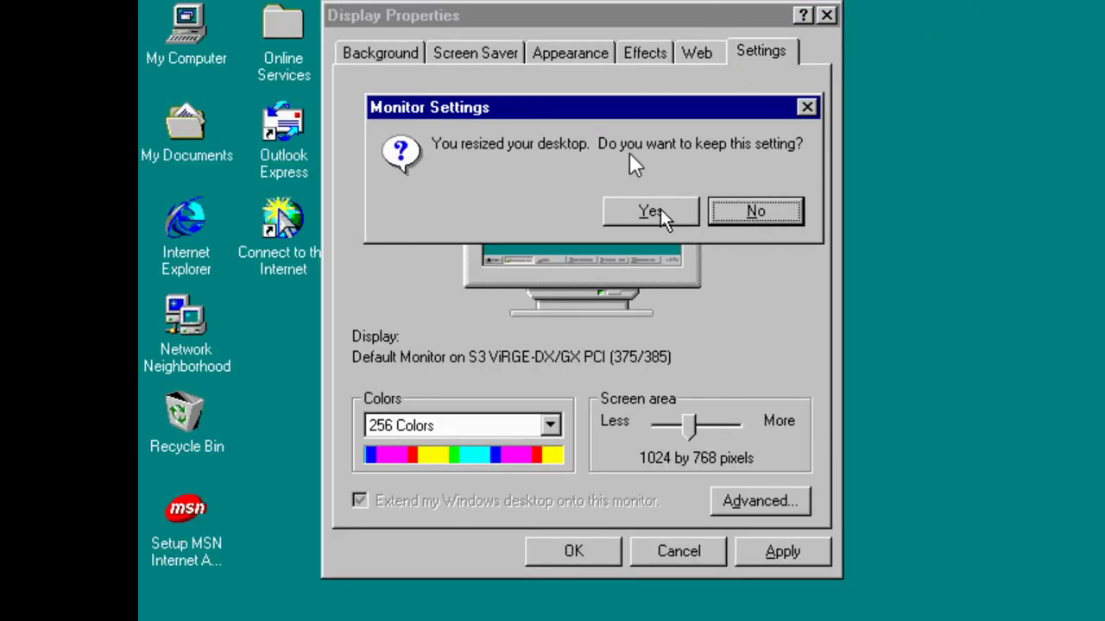
left_click(651, 212)
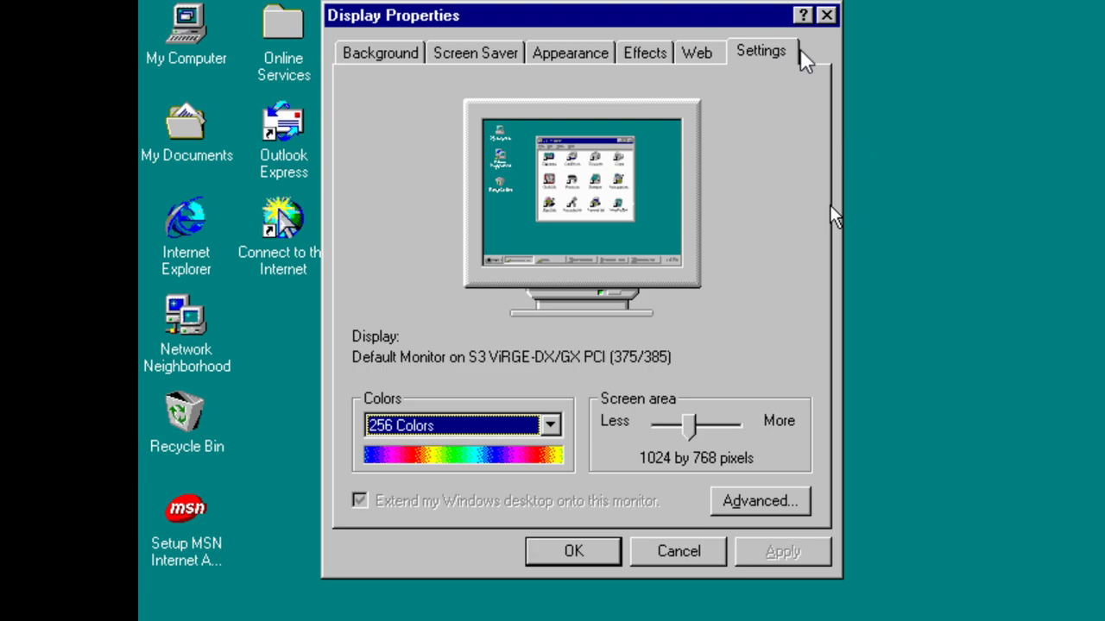
Look through the Display Properties tabs, then close the dialog.
left_click_drag(592, 15, 802, 171)
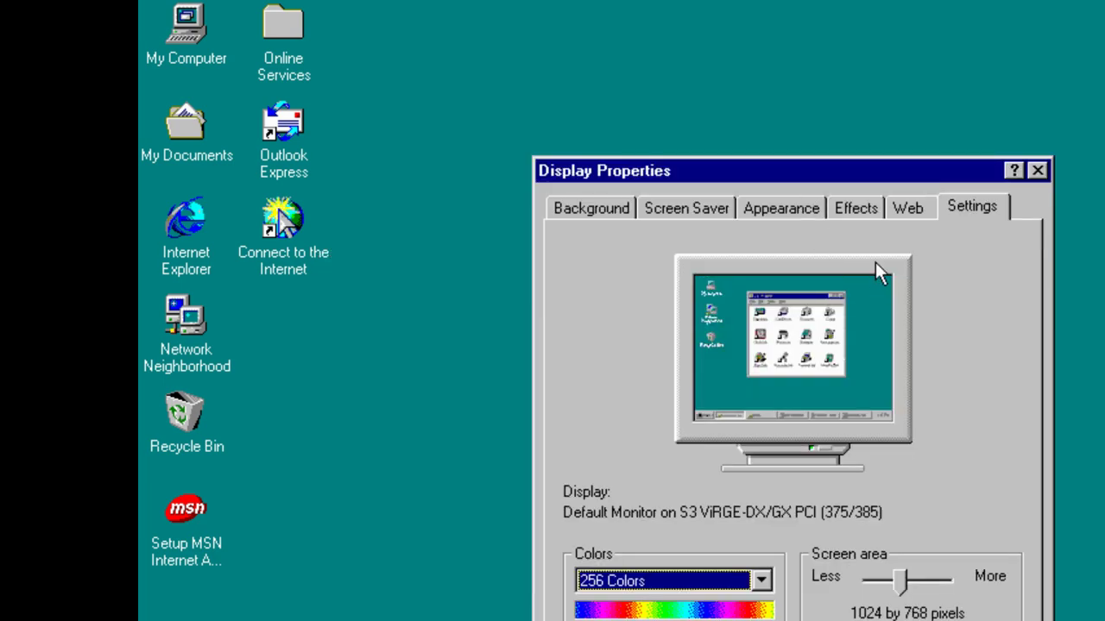
key("ctrl+shift+Tab")
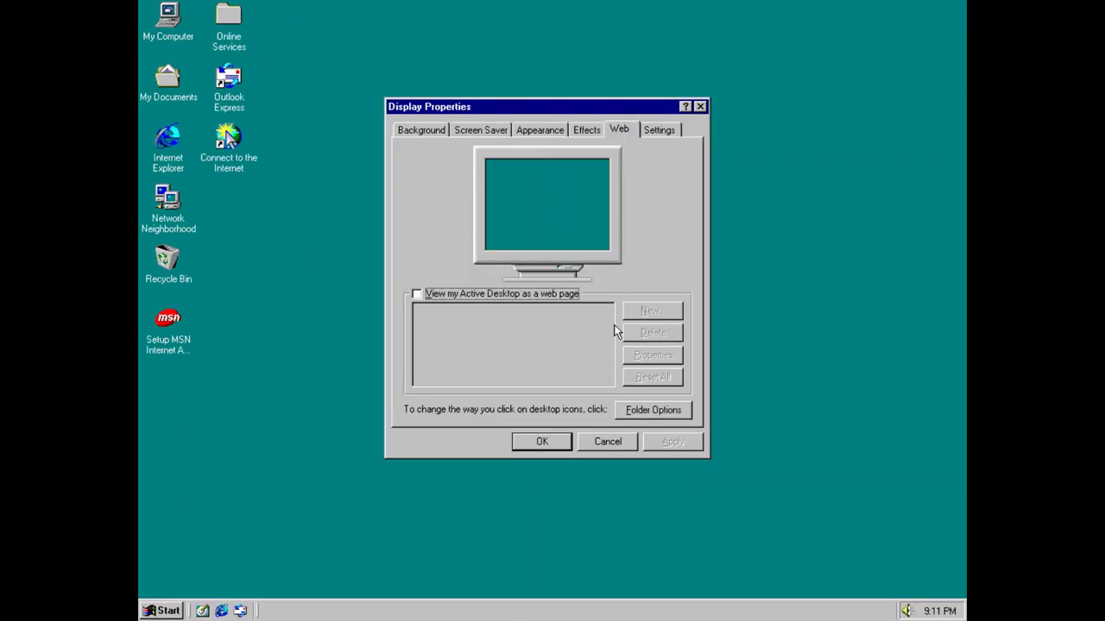
left_click(487, 129)
left_click(520, 130)
left_click(619, 130)
left_click(585, 131)
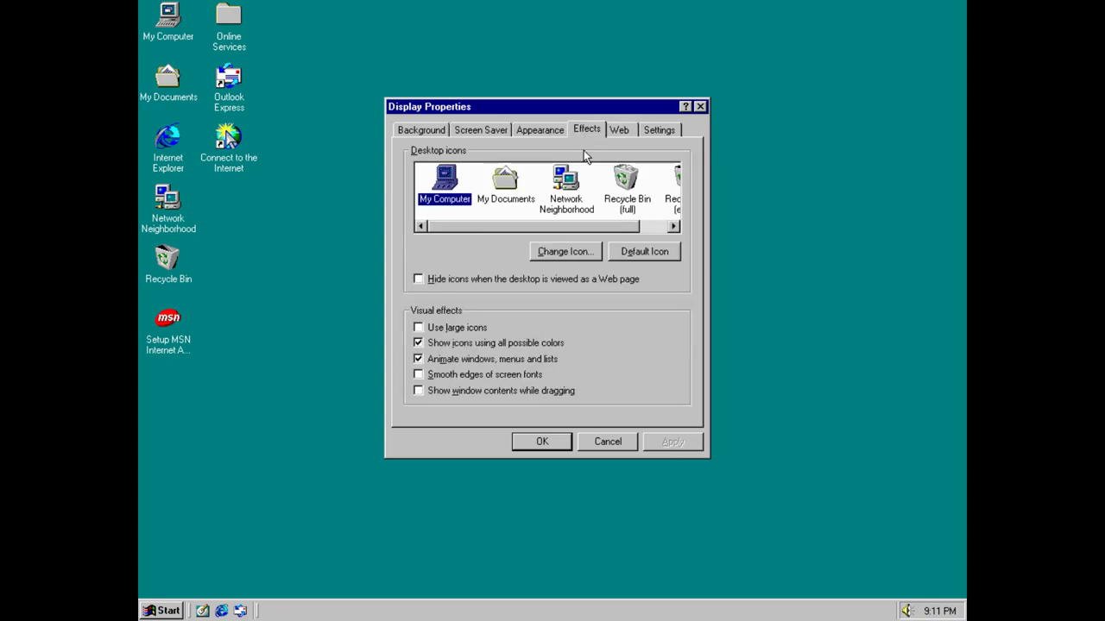
left_click(660, 131)
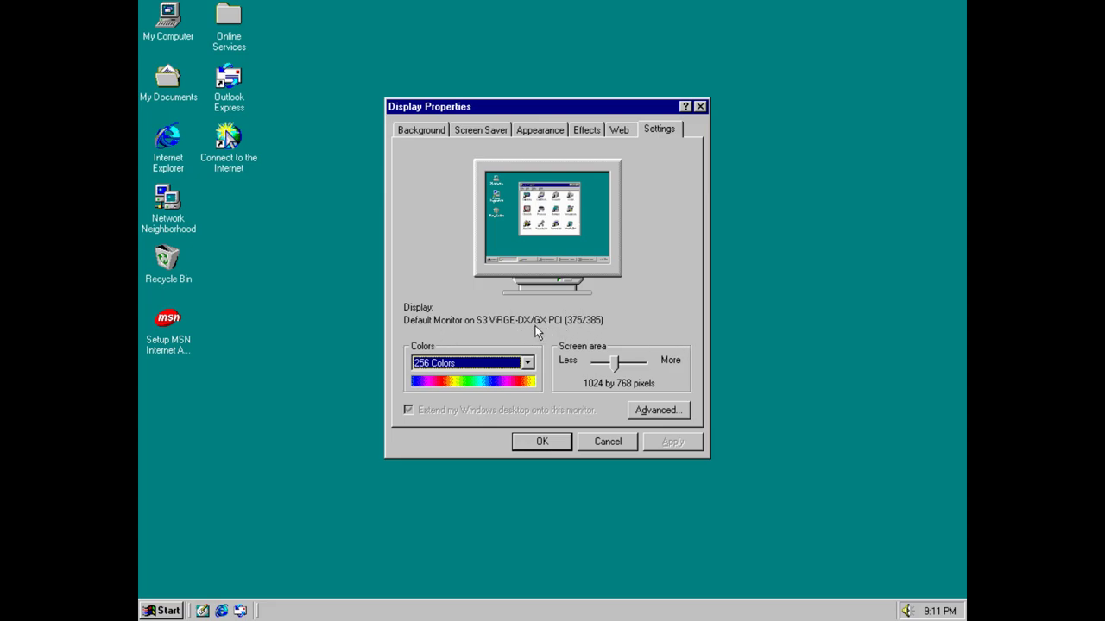
left_click(700, 106)
right_click(539, 158)
left_click(429, 230)
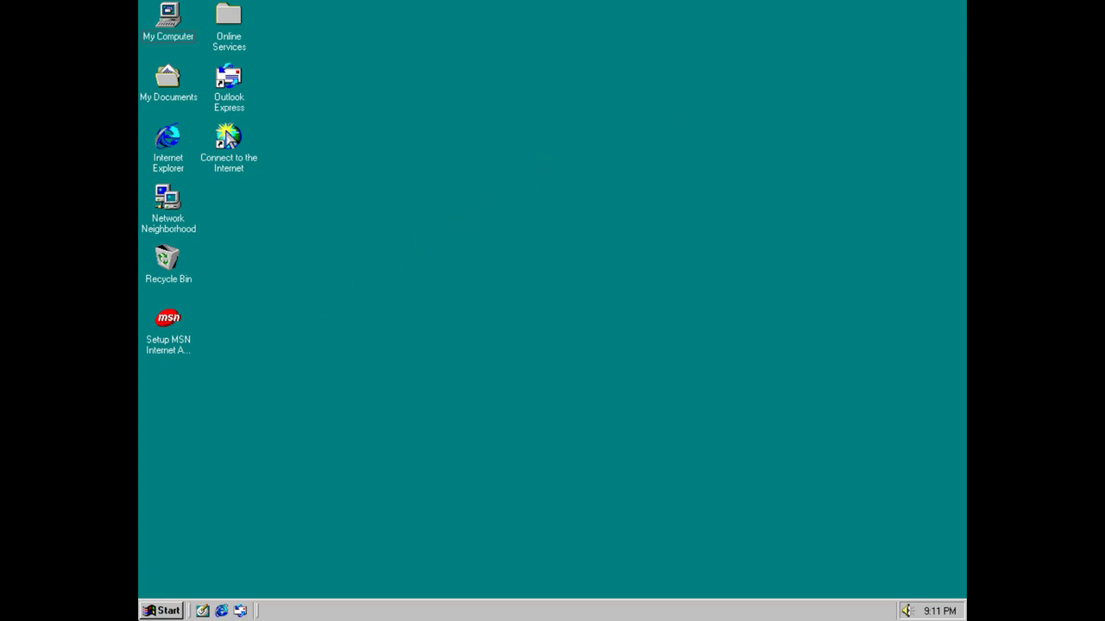
Open System Properties from the Control Panel.
left_click(166, 610)
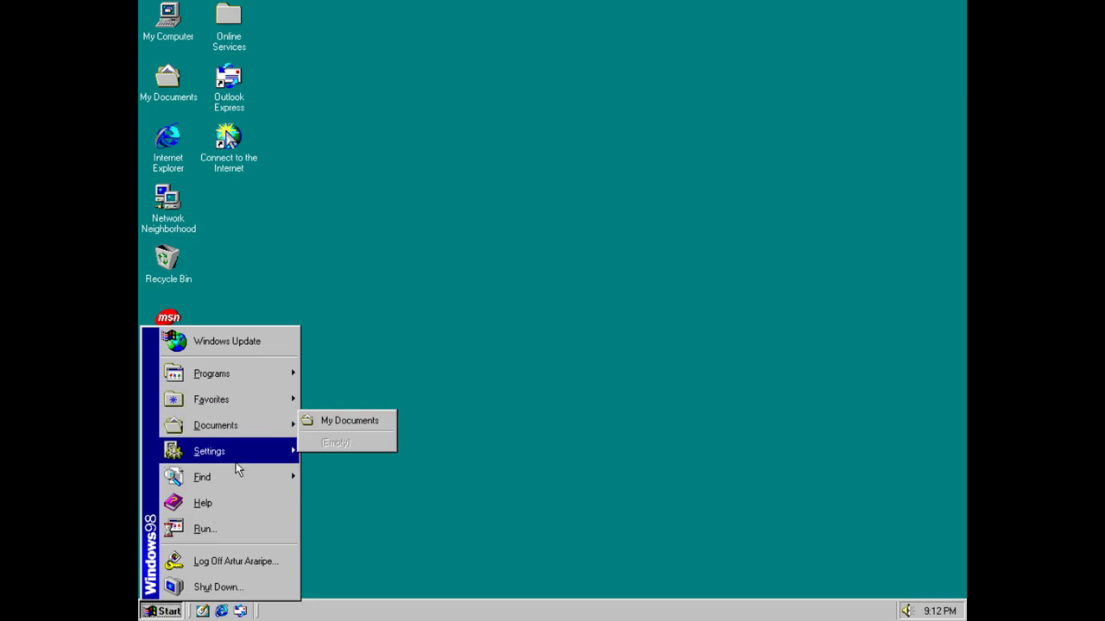
mouse_move(239, 460)
left_click(317, 450)
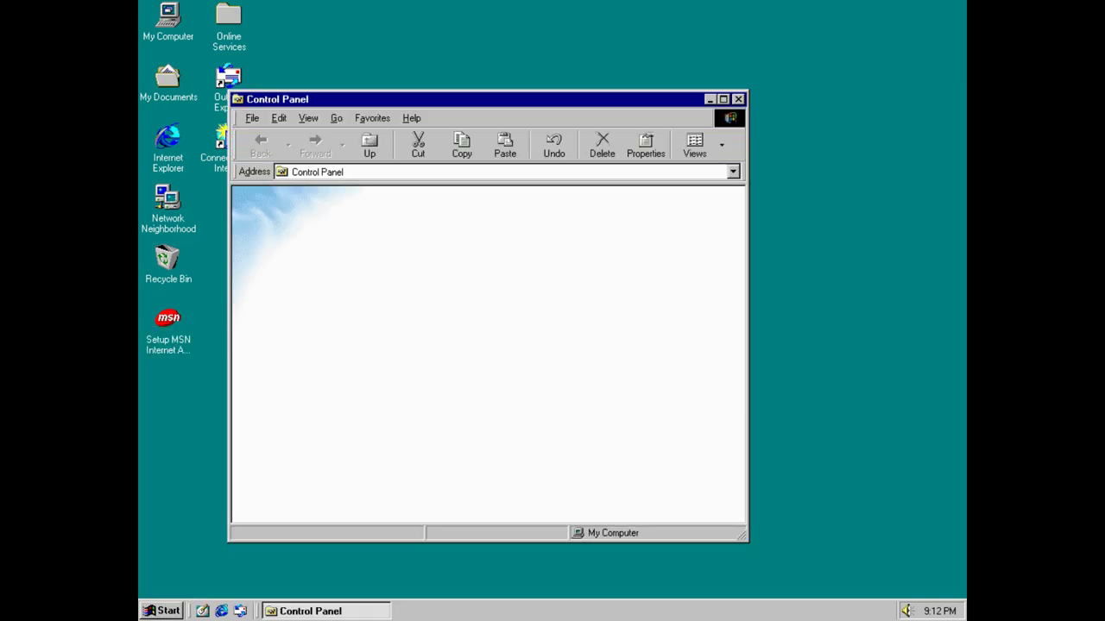
right_click(670, 385)
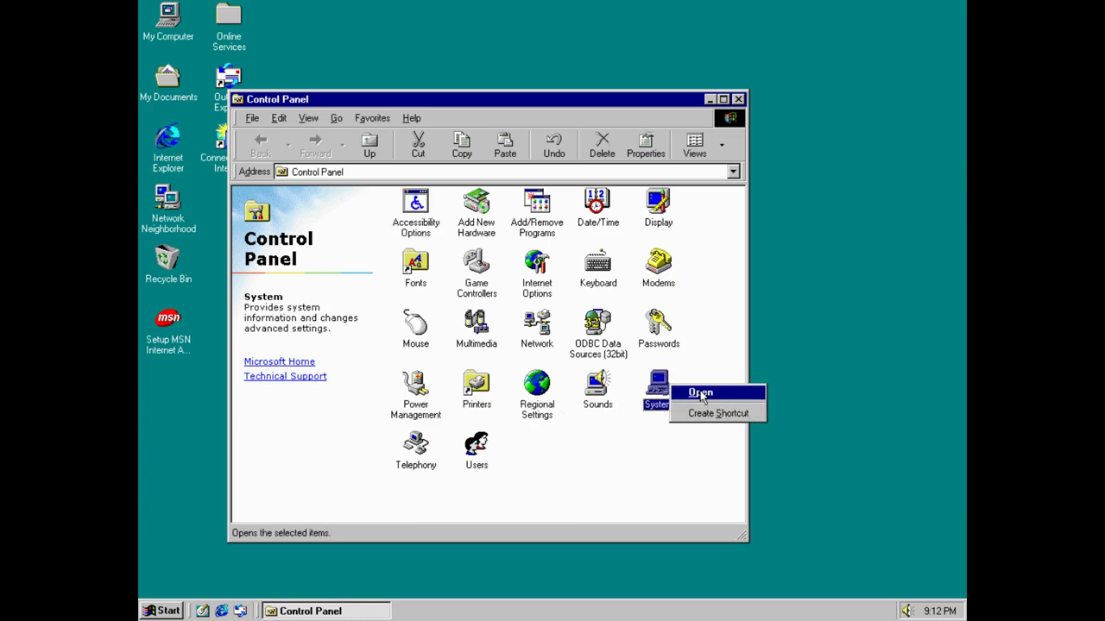
left_click(699, 393)
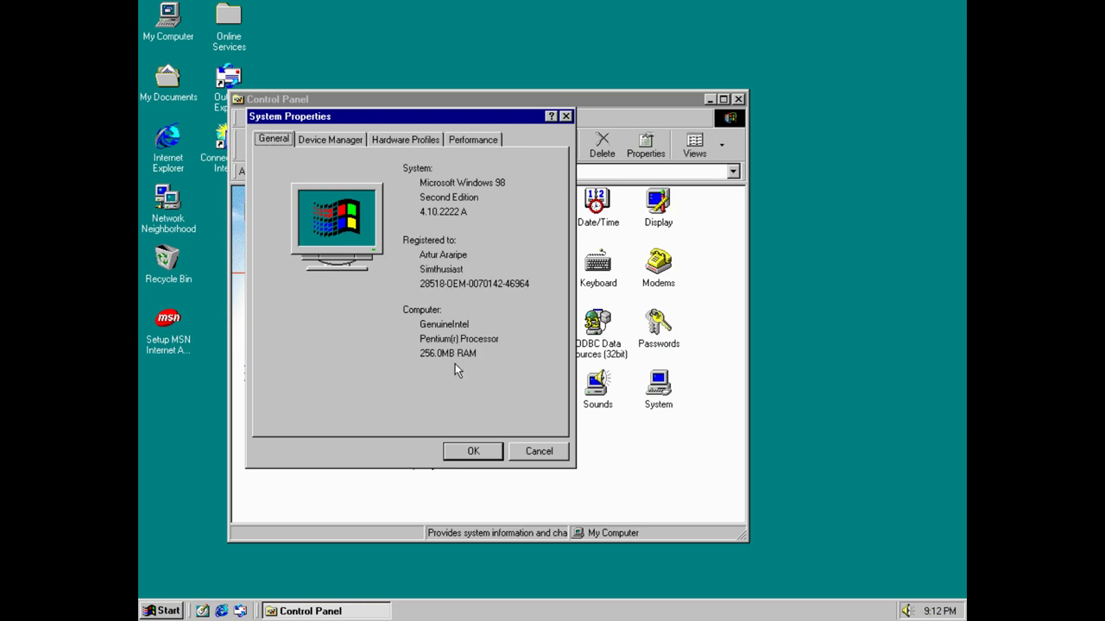
Inspect the S3 ViRGE-DX/GX PCI (375/385) adapter's driver and resources in Device Manager.
left_click(344, 145)
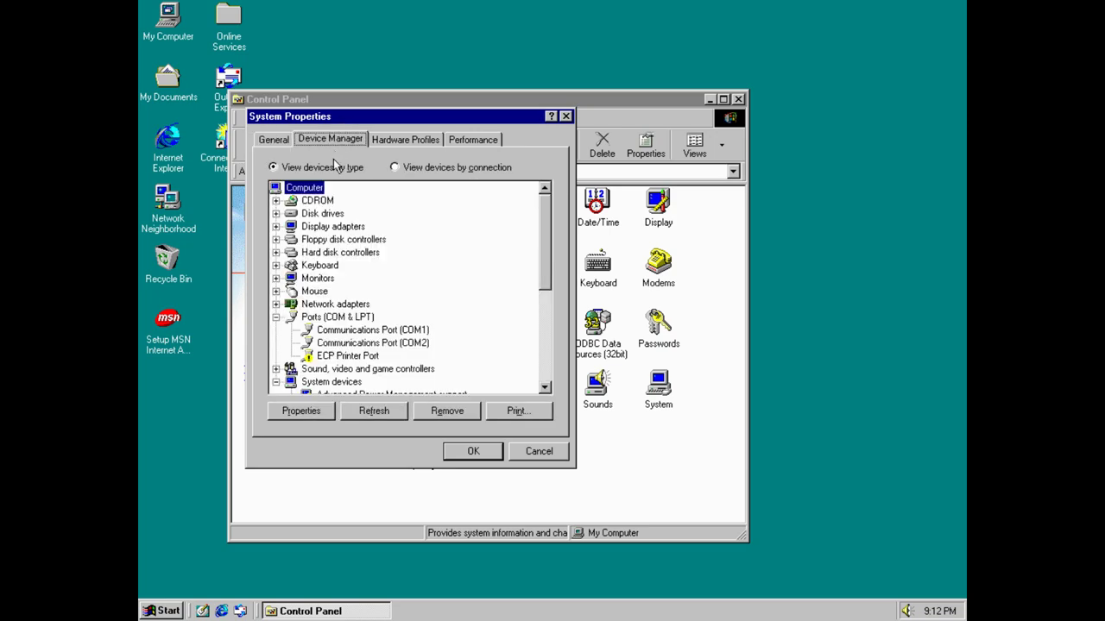
left_click(275, 226)
left_click(337, 227)
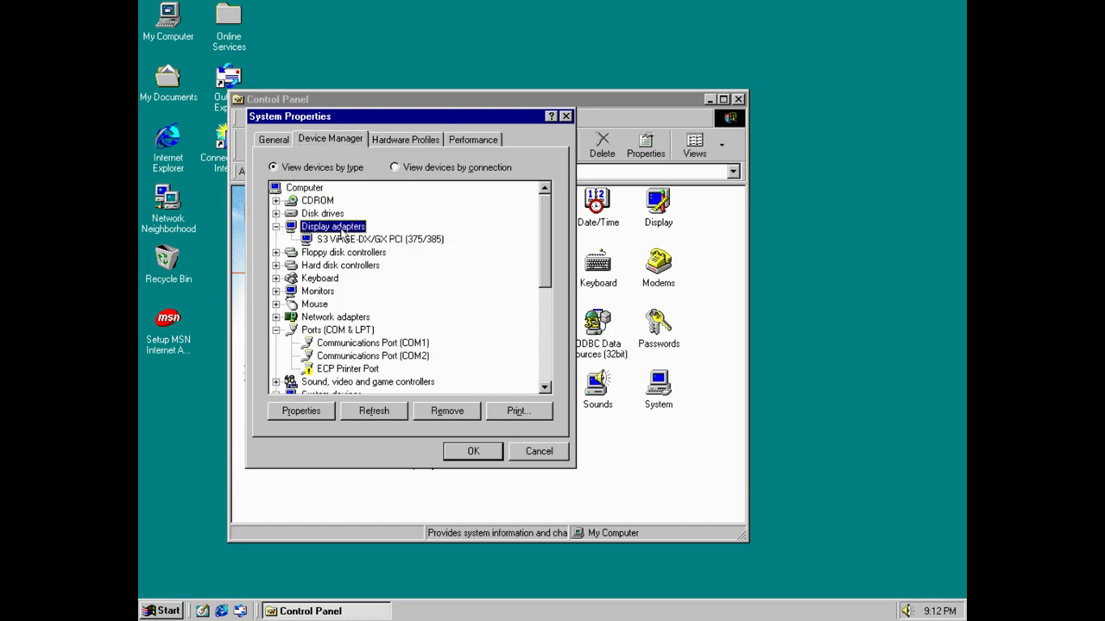
left_click(345, 239)
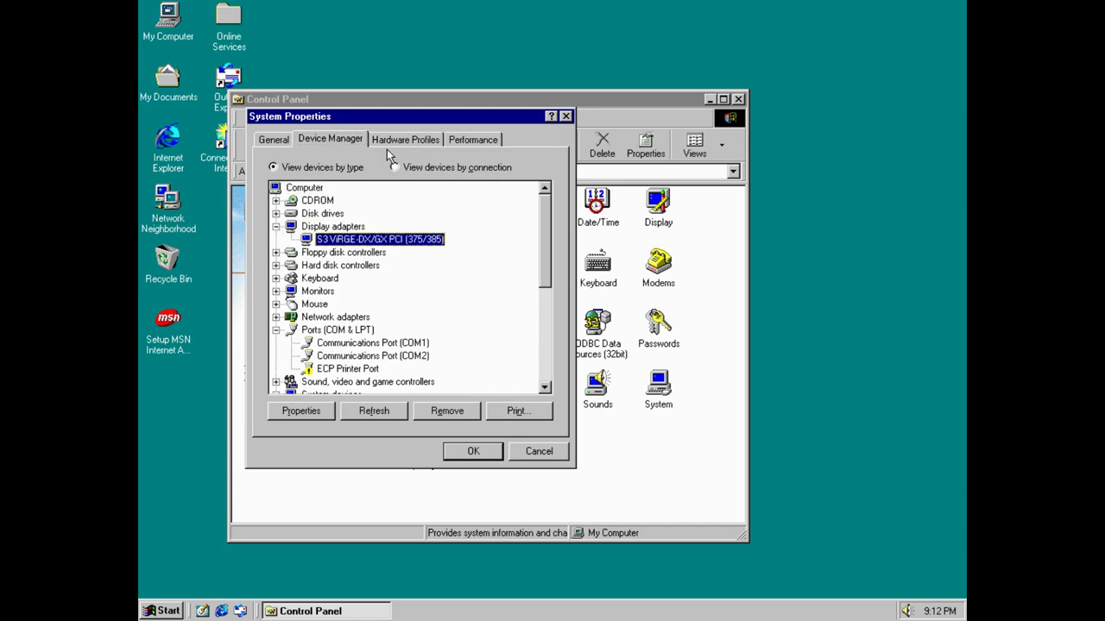
right_click(378, 250)
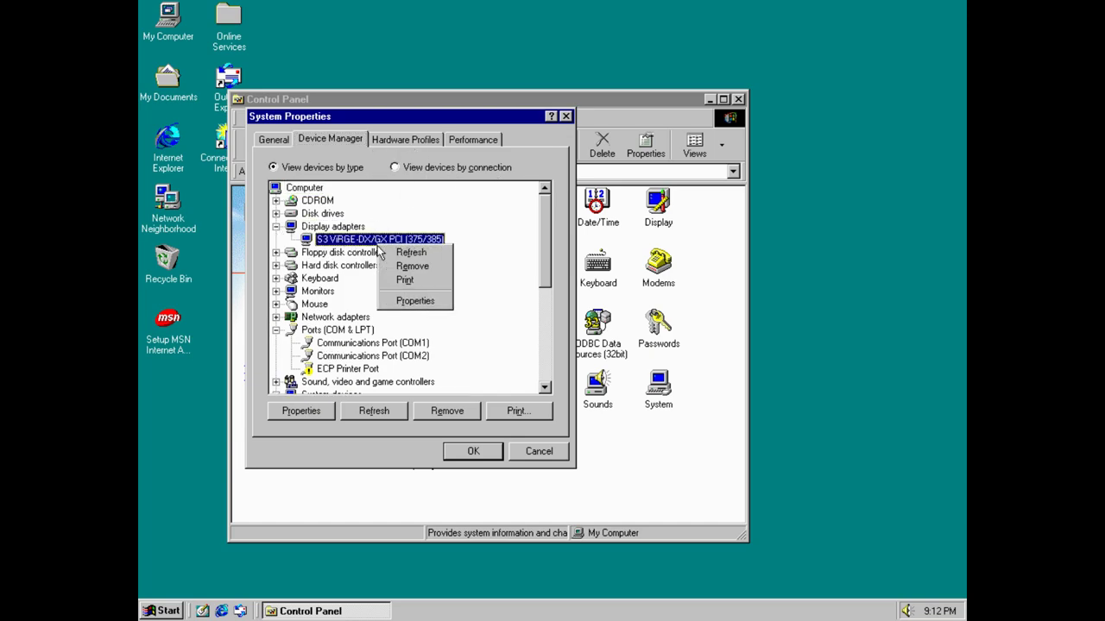
left_click(411, 301)
key("ctrl+Tab")
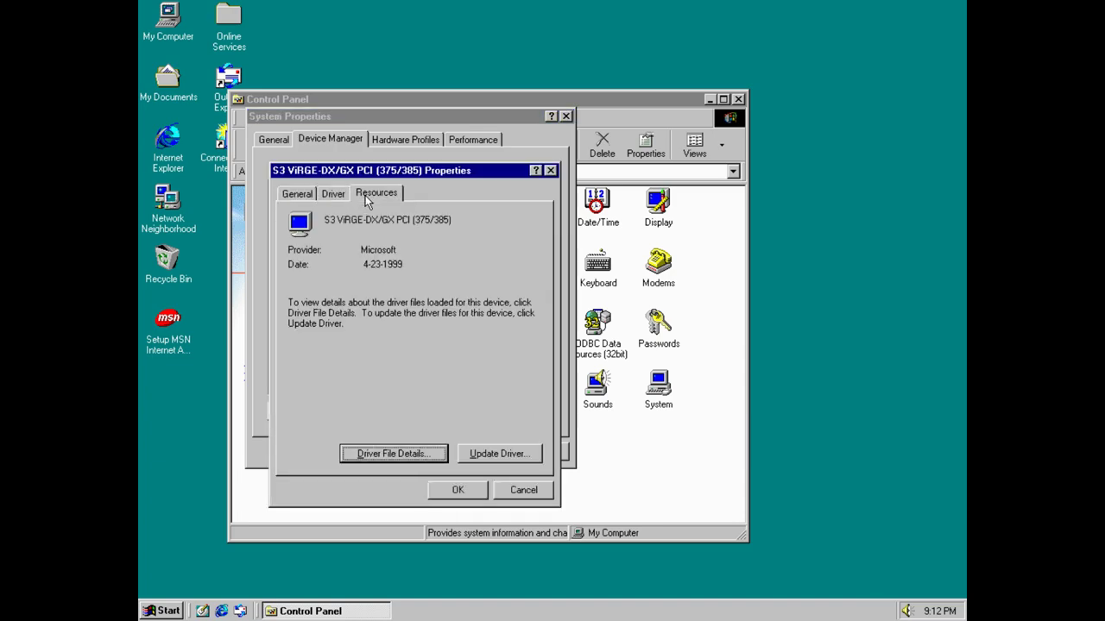
left_click(371, 195)
left_click(551, 171)
Check the Performance tab showing 256 MB of RAM, then close System Properties.
left_click(411, 137)
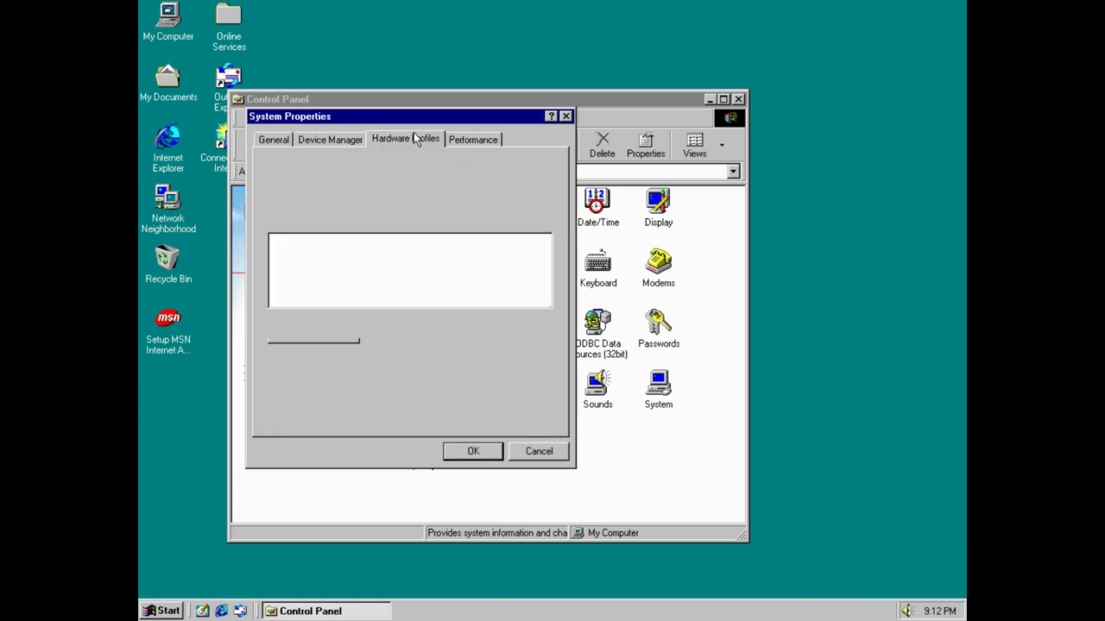
left_click(471, 140)
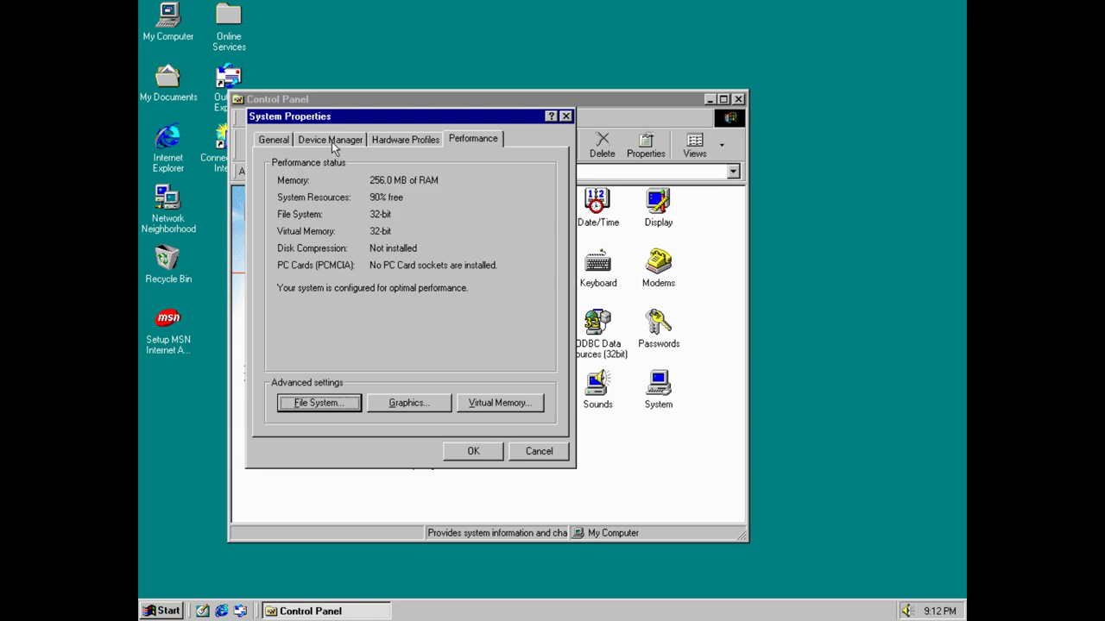
left_click(332, 143)
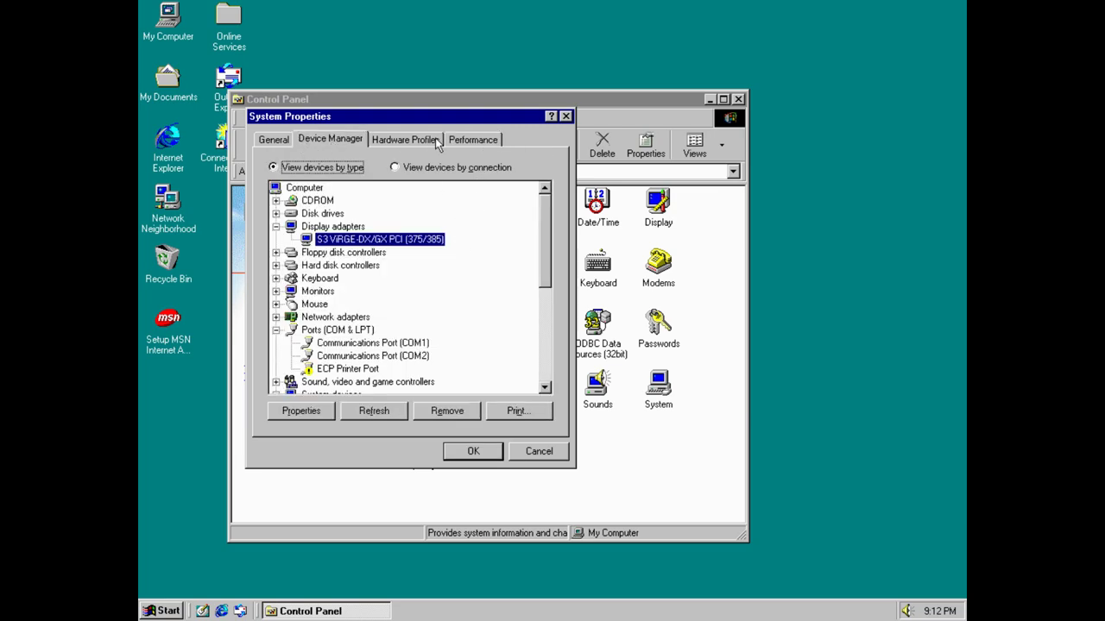
left_click(480, 141)
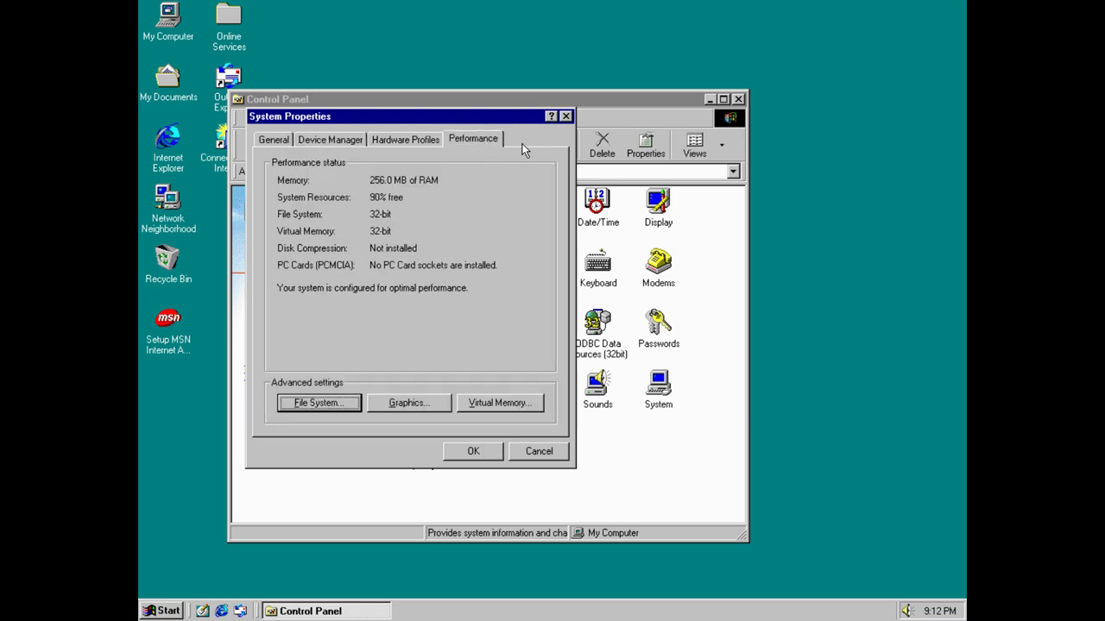
left_click(562, 119)
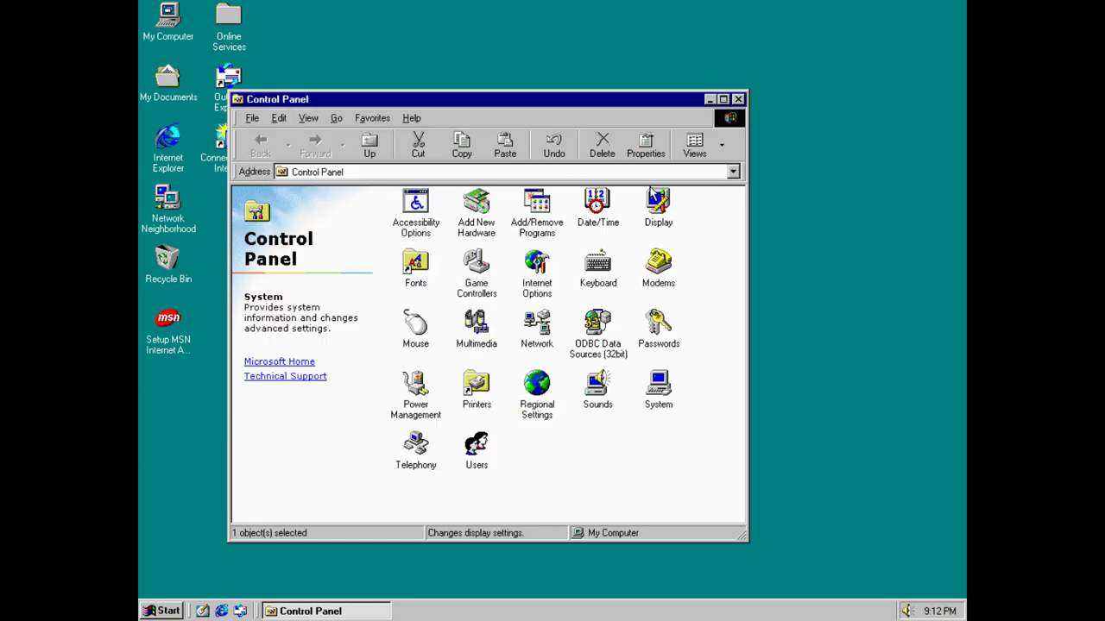
left_click(551, 266)
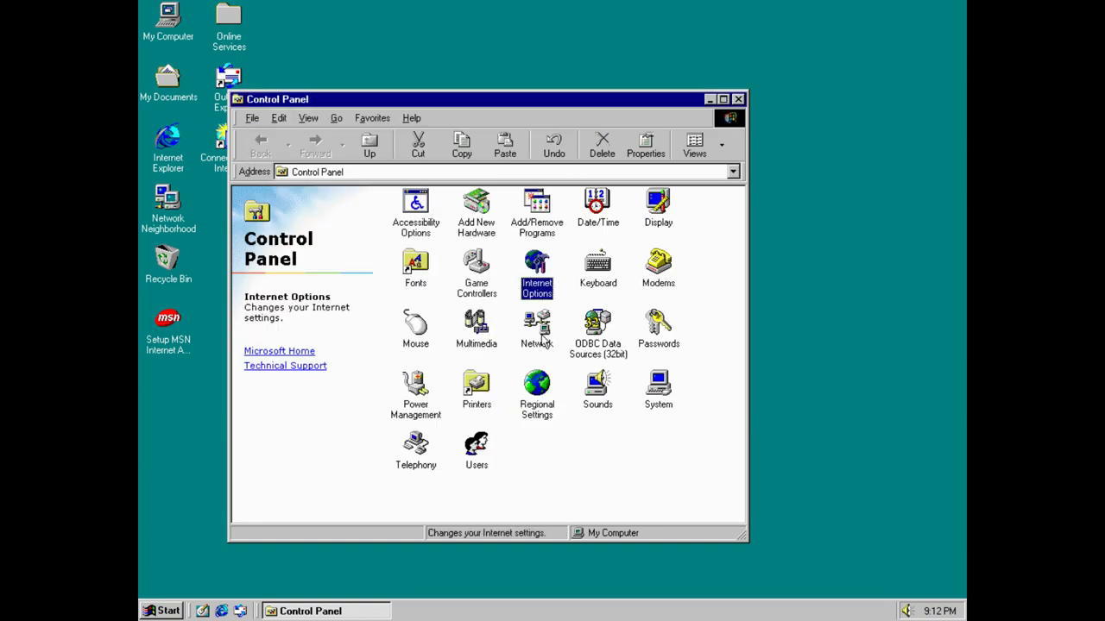
Save a Telephony location with area code 2424 and outside-line number 424242, closing Dialing Properties.
double_click(413, 453)
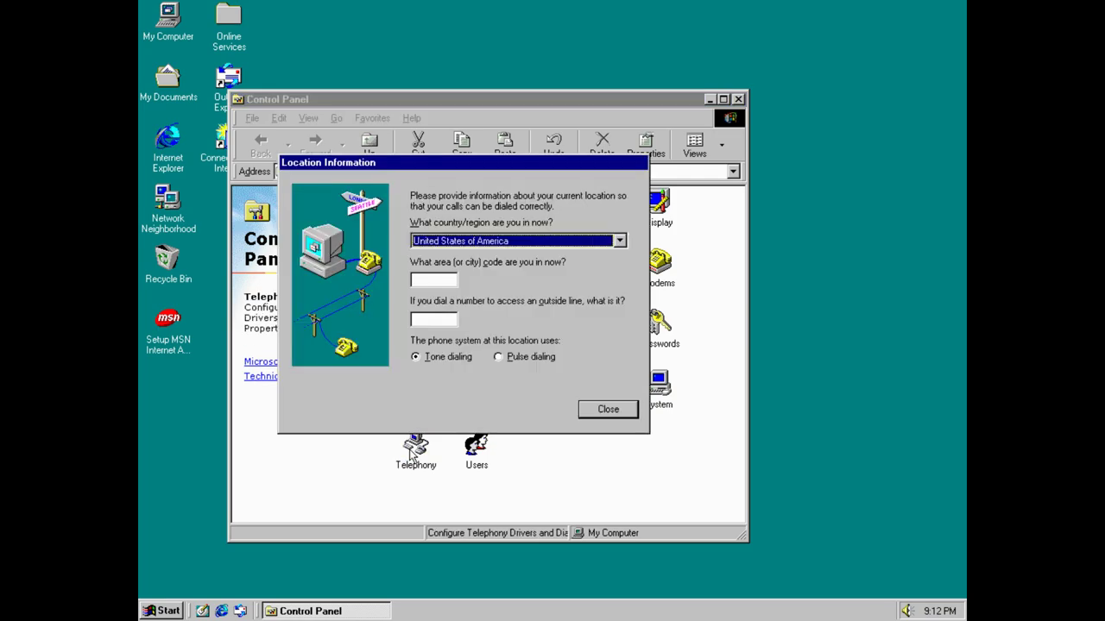
left_click(608, 409)
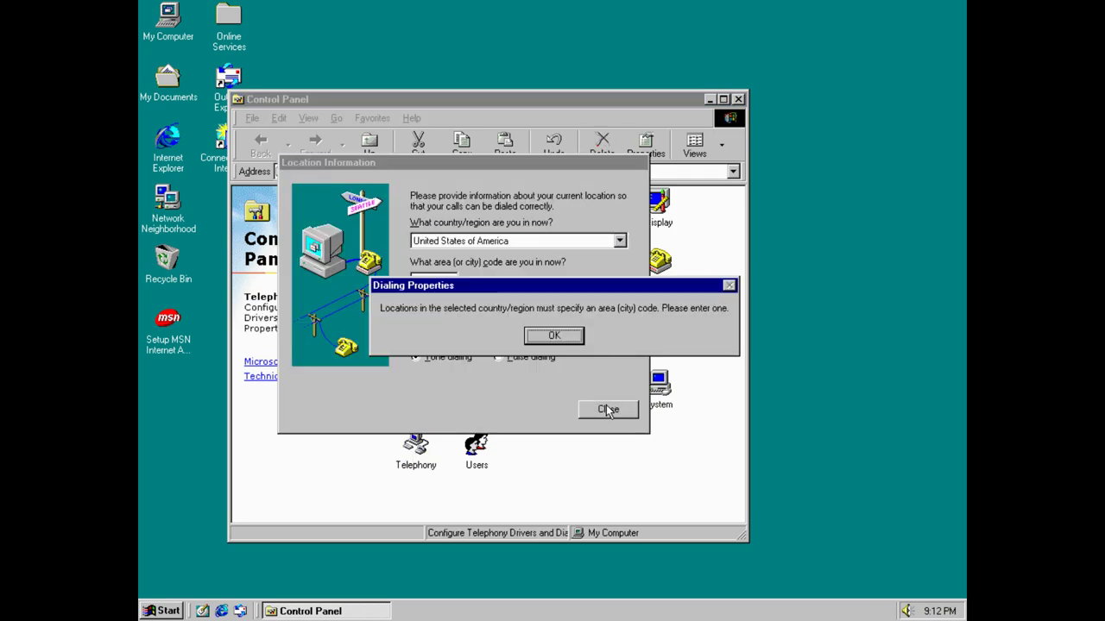
left_click(554, 335)
type("s")
left_click(558, 343)
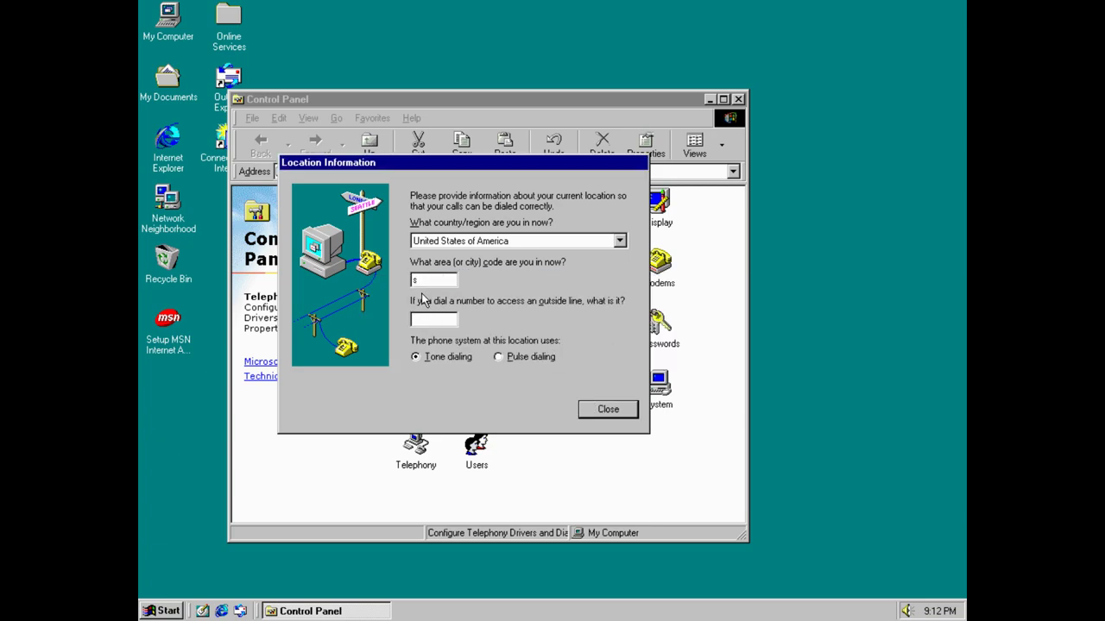
key("BackSpace")
type("2424")
key("Tab")
type("424242")
left_click(618, 412)
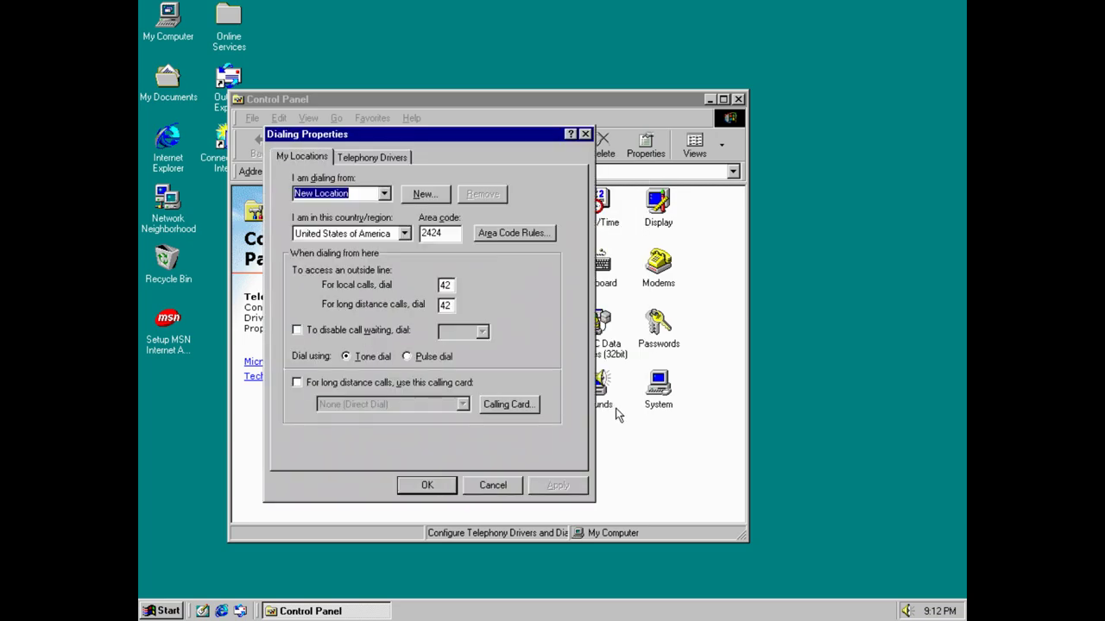
left_click(585, 134)
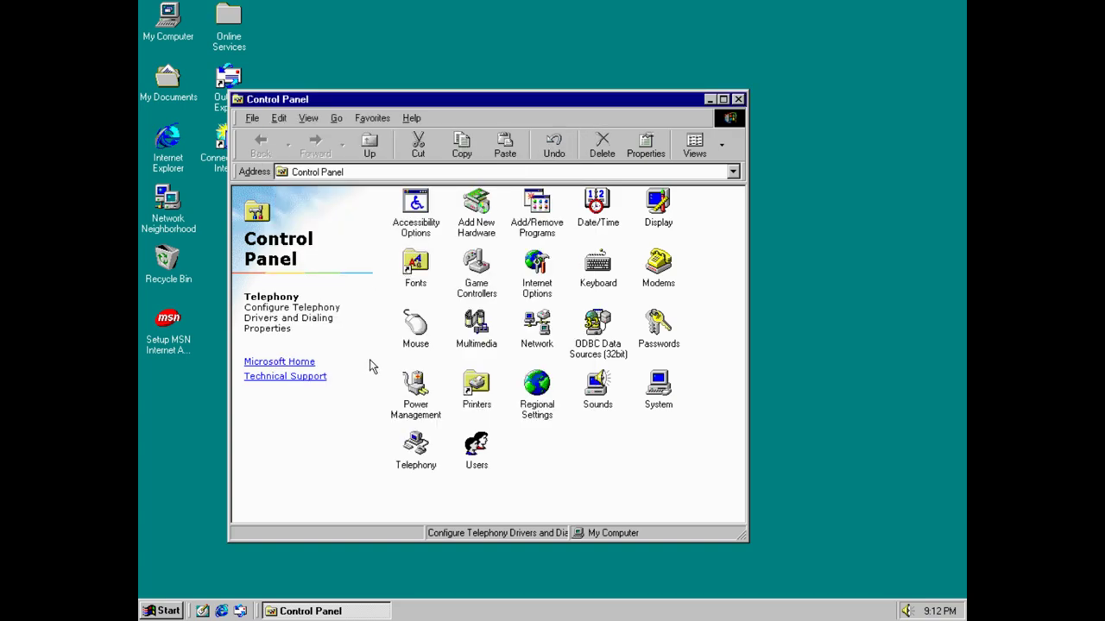
left_click(529, 333)
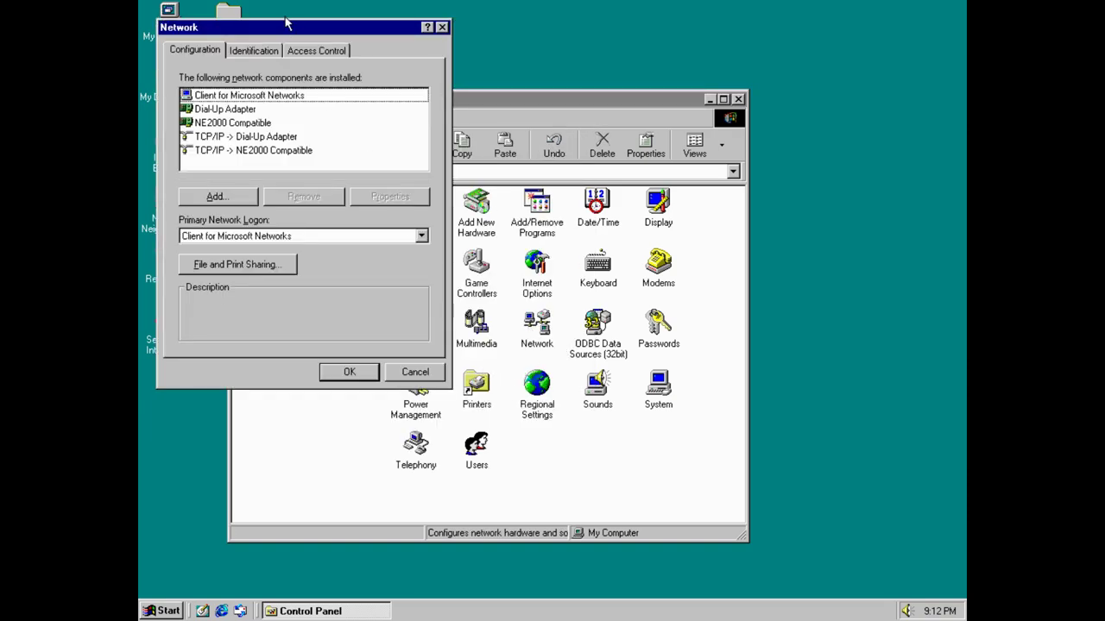
Open the TCP/IP properties bound to the Dial-Up Adapter in Network.
left_click(230, 126)
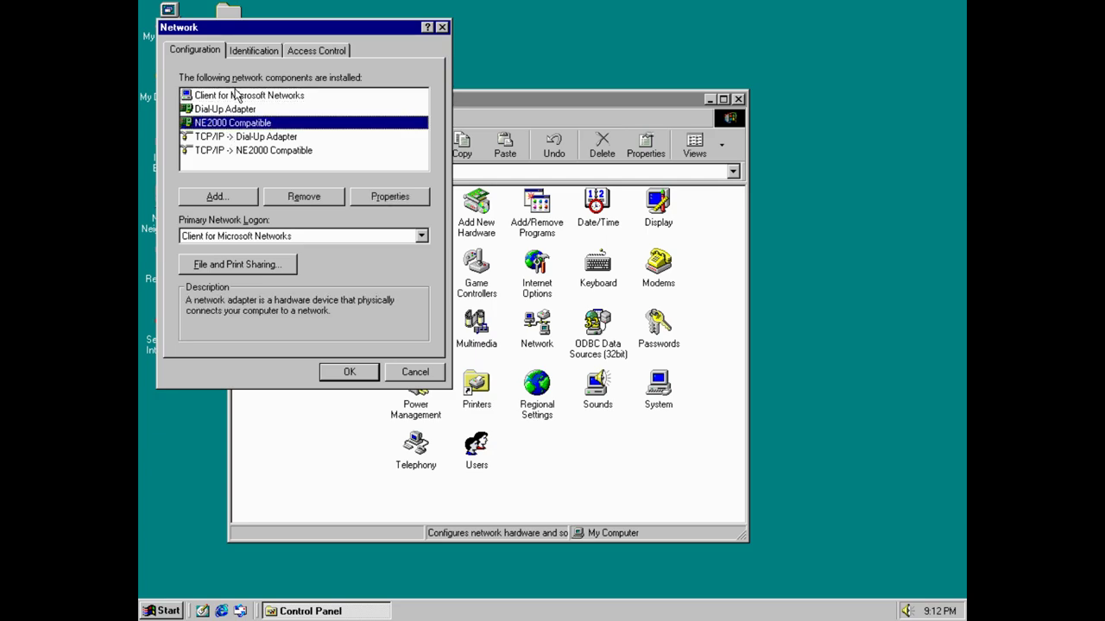
left_click(251, 52)
left_click(172, 55)
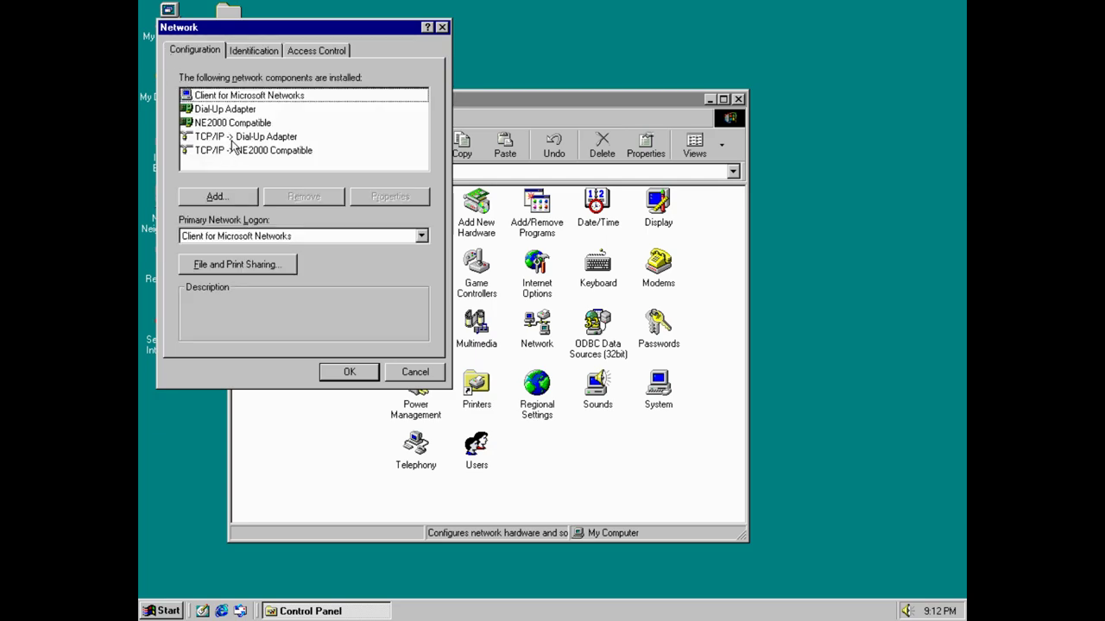
left_click(233, 139)
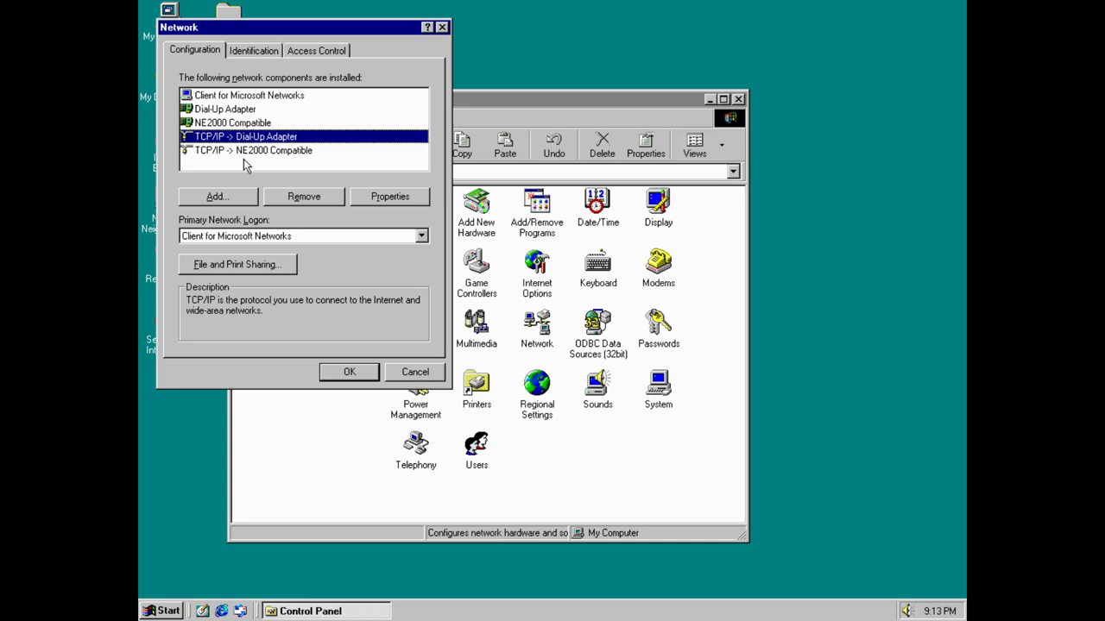
left_click(409, 201)
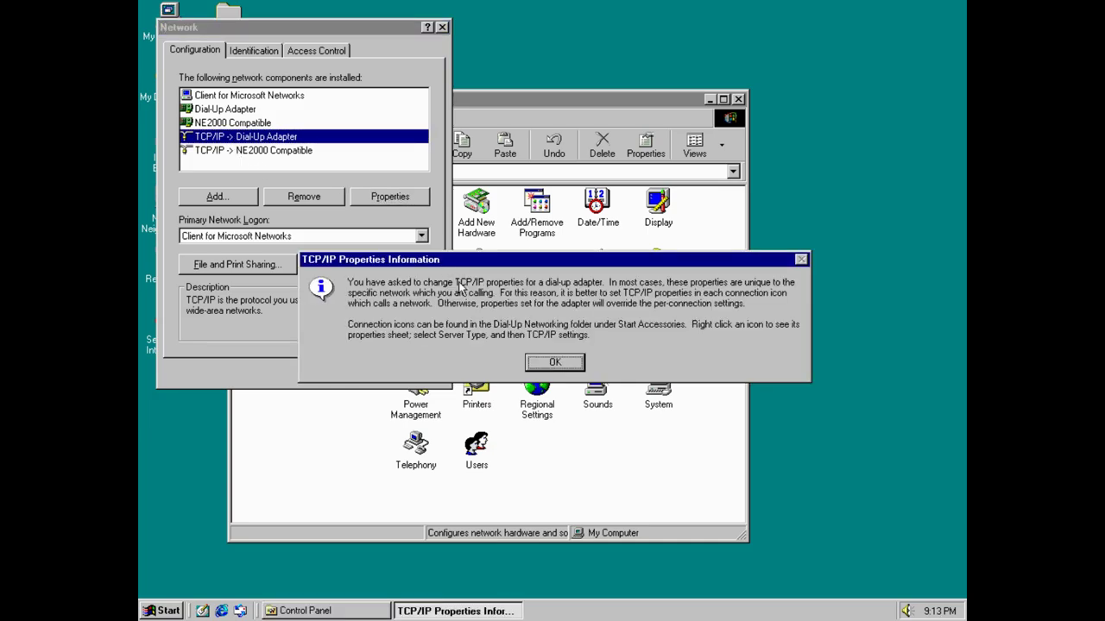
left_click(554, 364)
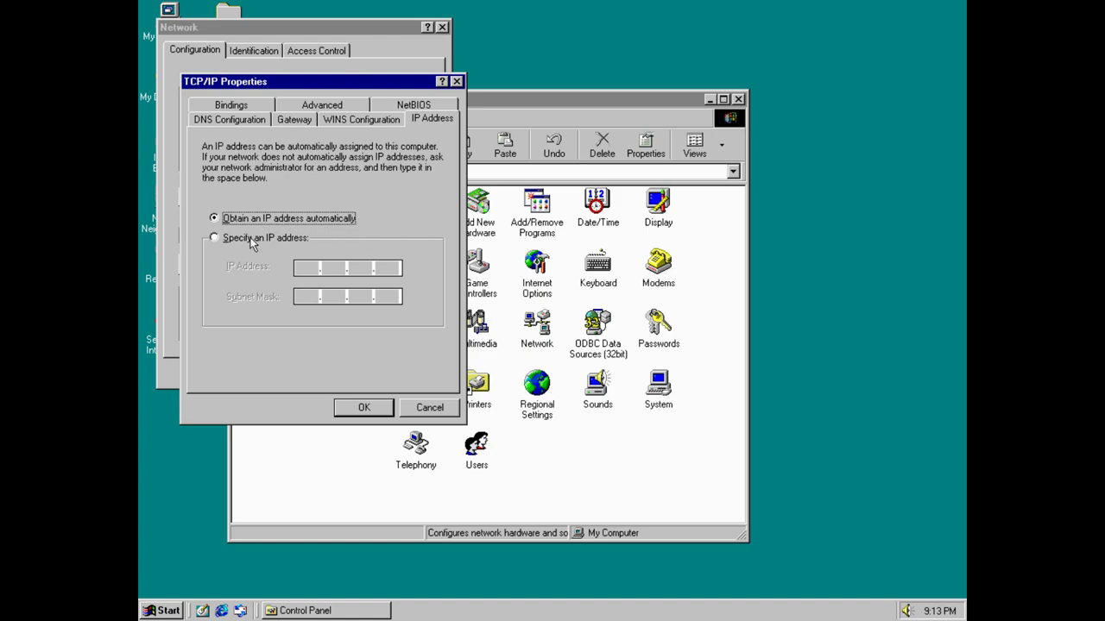
Assign static IP 192.168.15.107 with subnet mask 255.255.255.0 and confirm.
left_click(256, 237)
left_click(305, 267)
type("192.1")
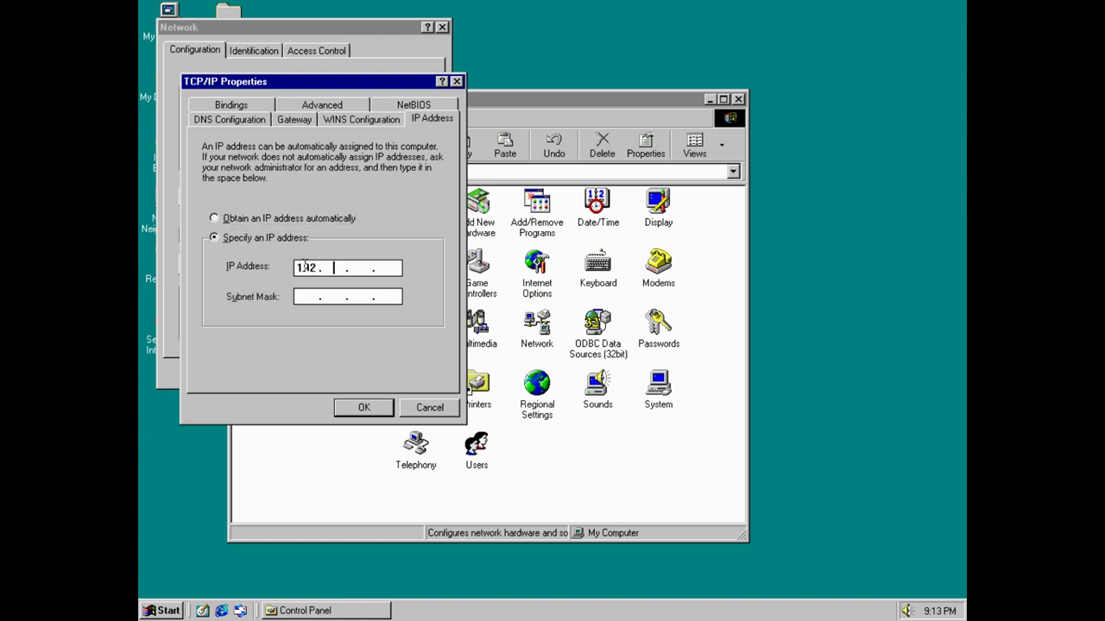
type("68")
type("14")
key("BackSpace")
type("5.107")
left_click(320, 296)
type("255.255.")
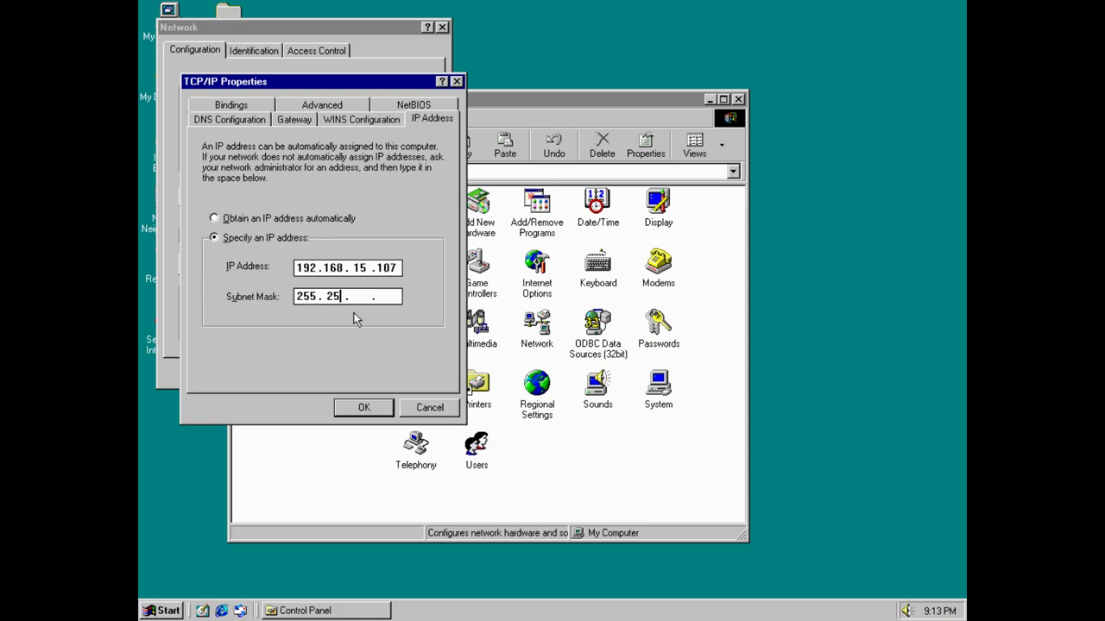
type("255.0")
left_click(359, 407)
Open the NE2000 adapter's TCP/IP properties and specify IP address 192.168.15.107.
left_click(267, 150)
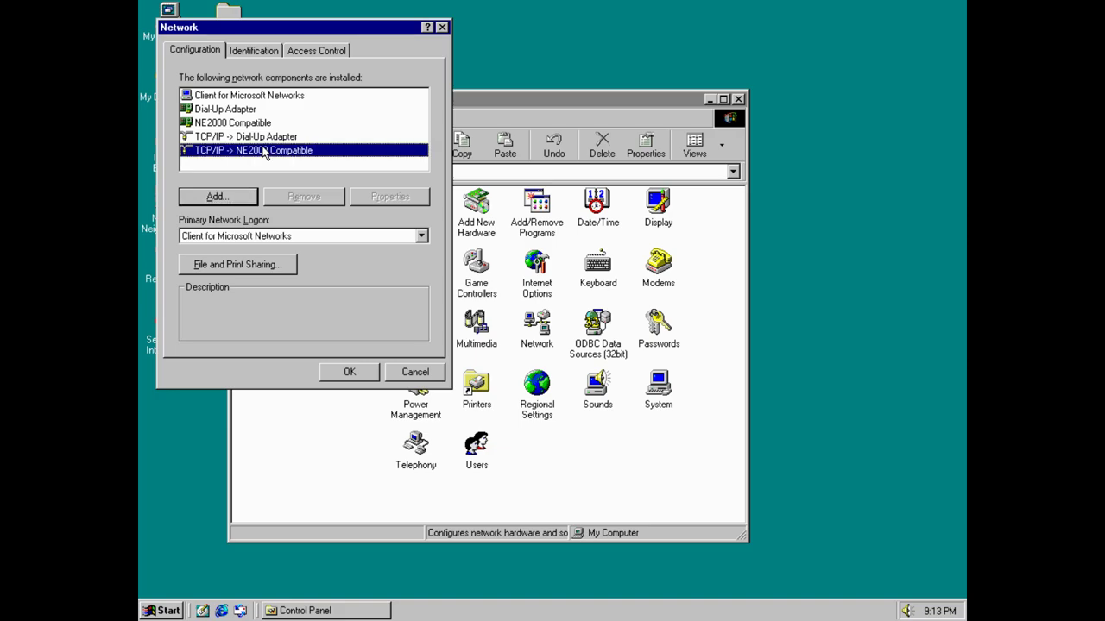
left_click(307, 138)
left_click(283, 151)
left_click(392, 197)
left_click(271, 237)
left_click(304, 267)
type("192.")
type("168. 15 ")
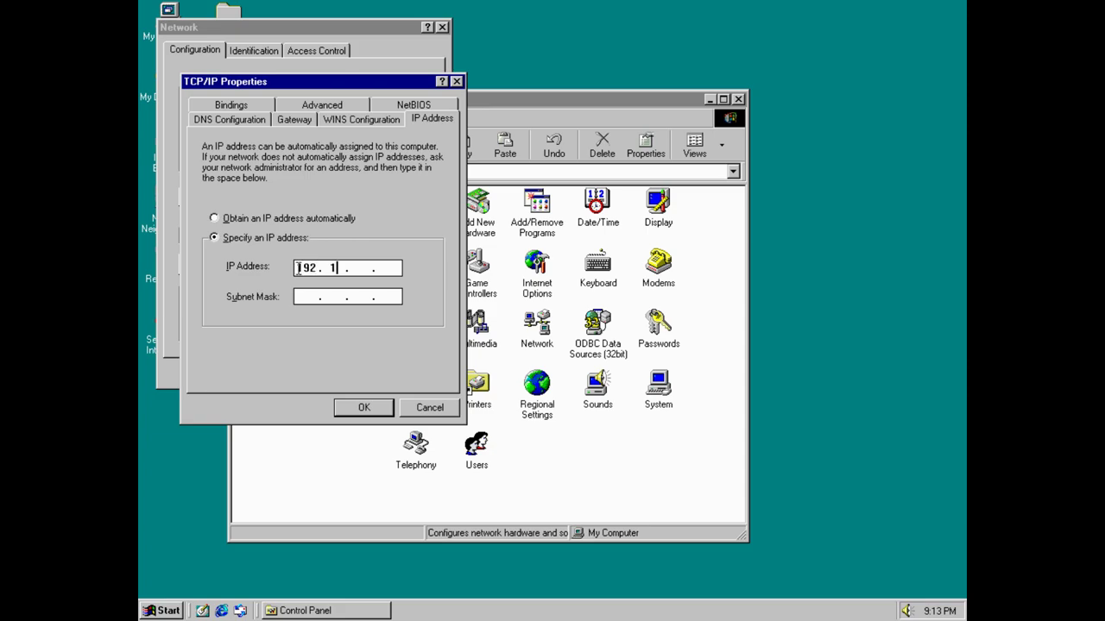
type(".107")
Enter subnet mask 255.255.255.0, correcting the invalid 256 entry.
left_click(321, 296)
type("255 . . .")
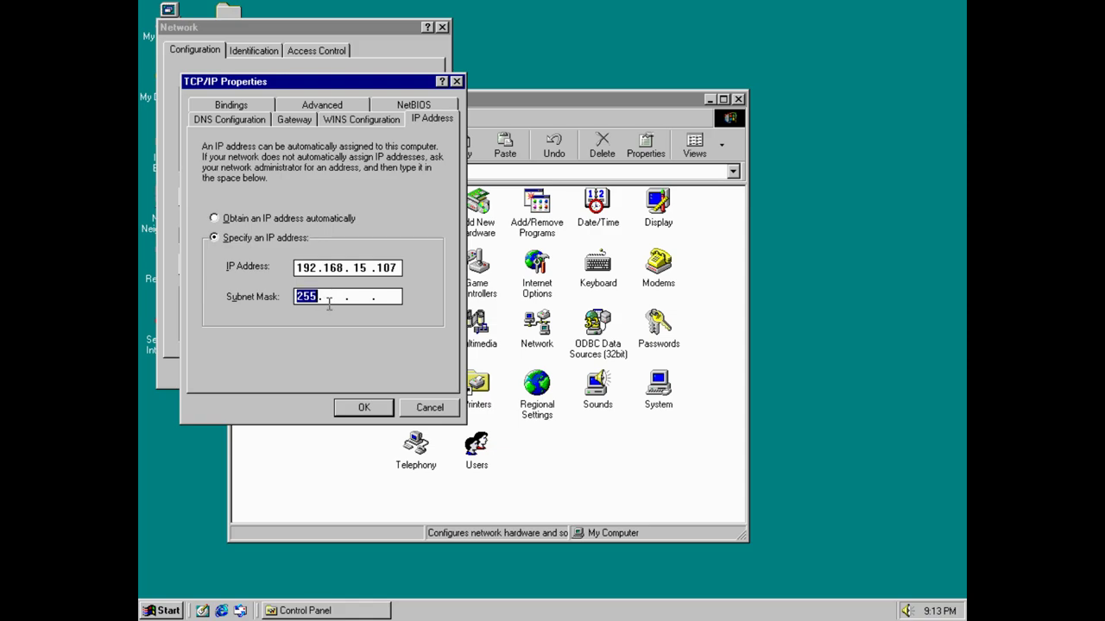
left_click(337, 297)
type("256")
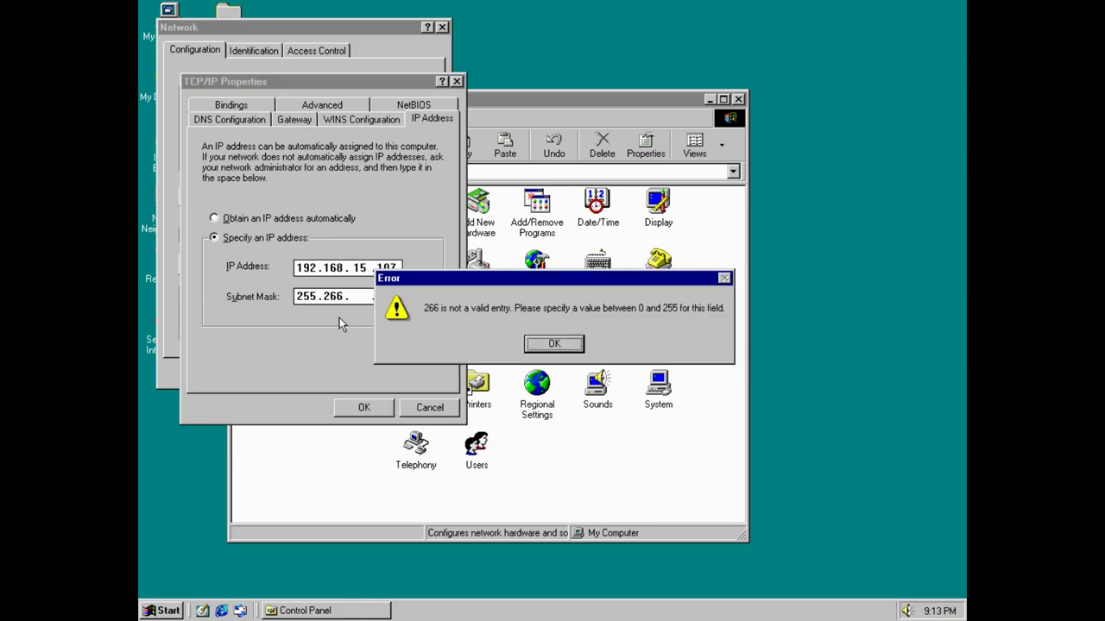
left_click(584, 368)
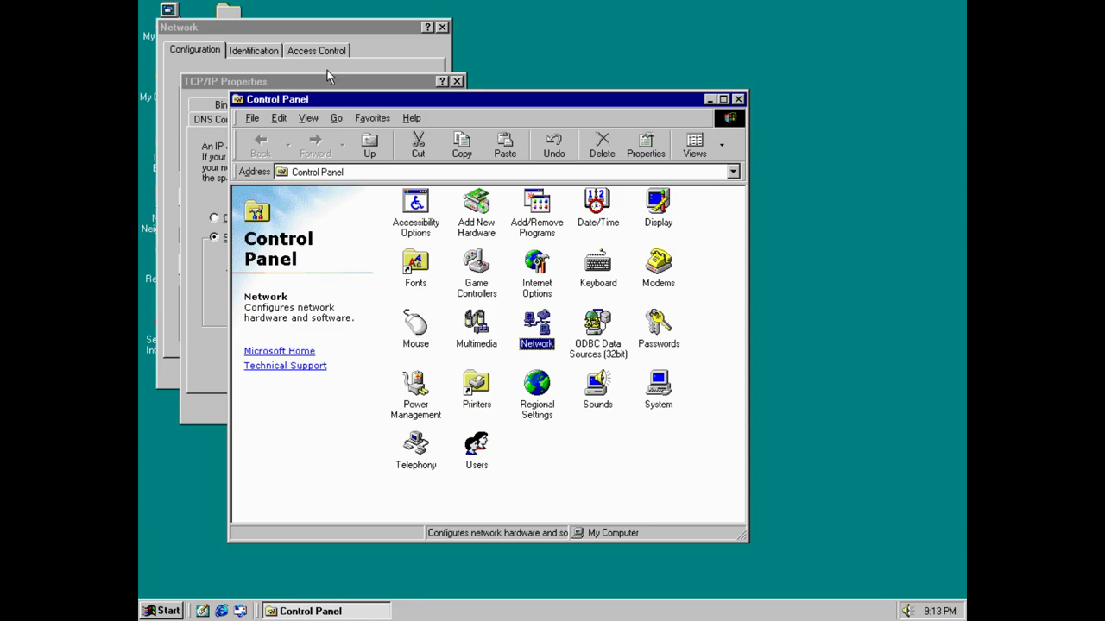
left_click(319, 87)
left_click(555, 343)
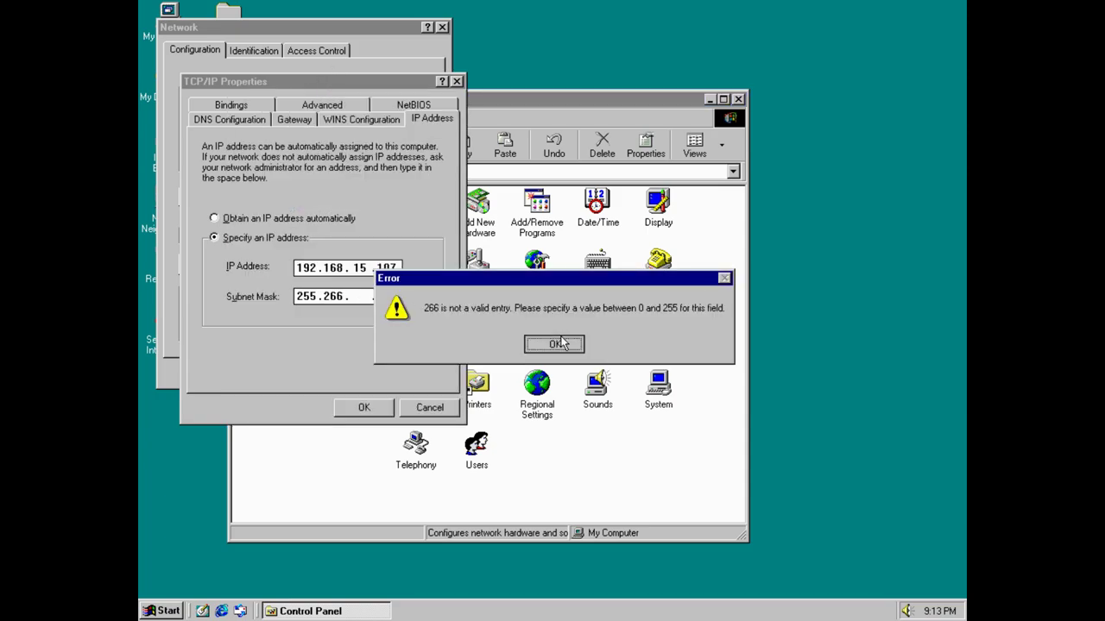
type("2552")
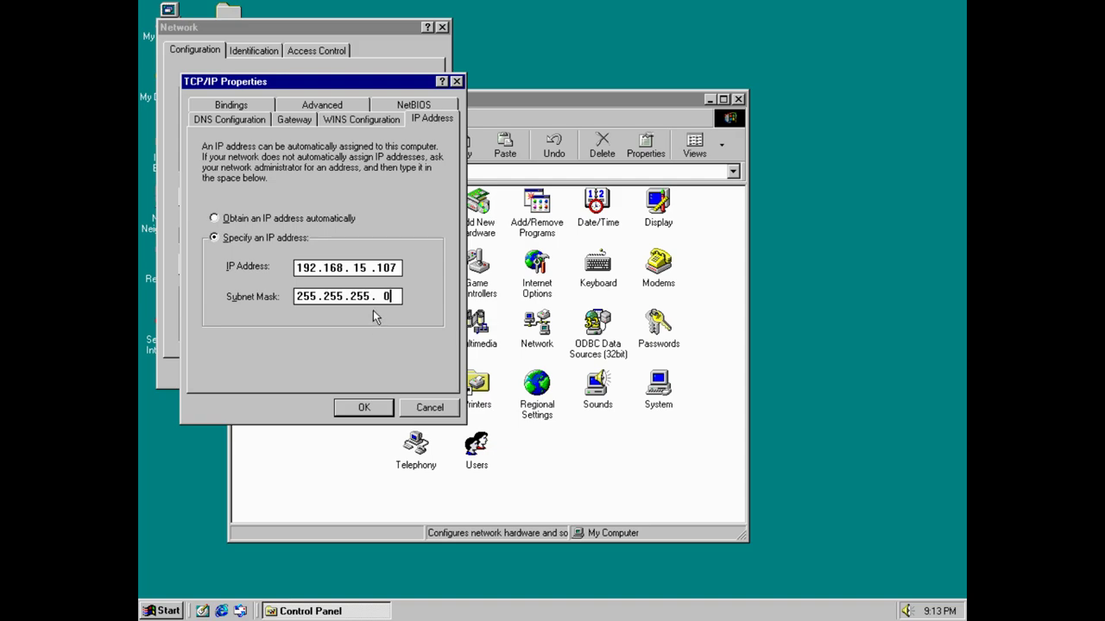
Add 192.168.15.1 as the installed gateway.
left_click(279, 120)
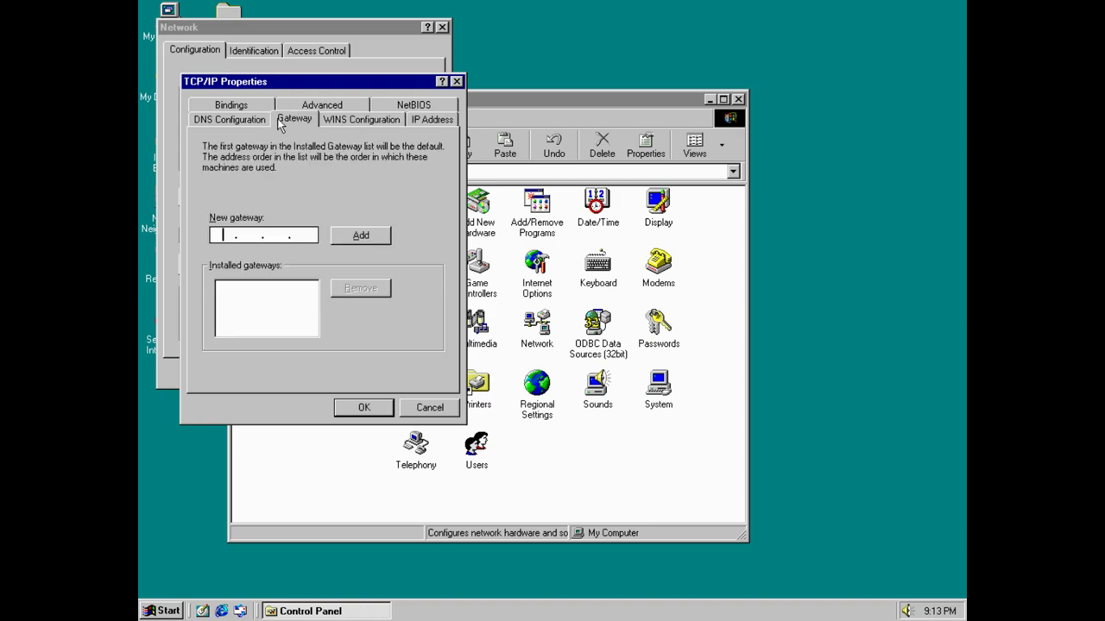
type("192.168.15.")
left_click(300, 241)
type("192")
left_click(296, 235)
type("1")
left_click(349, 238)
Enable DNS with host 'win' and servers 8.8.8.8 and 8.8.4.4, then confirm TCP/IP and Network.
left_click(229, 120)
left_click(224, 157)
left_click(248, 187)
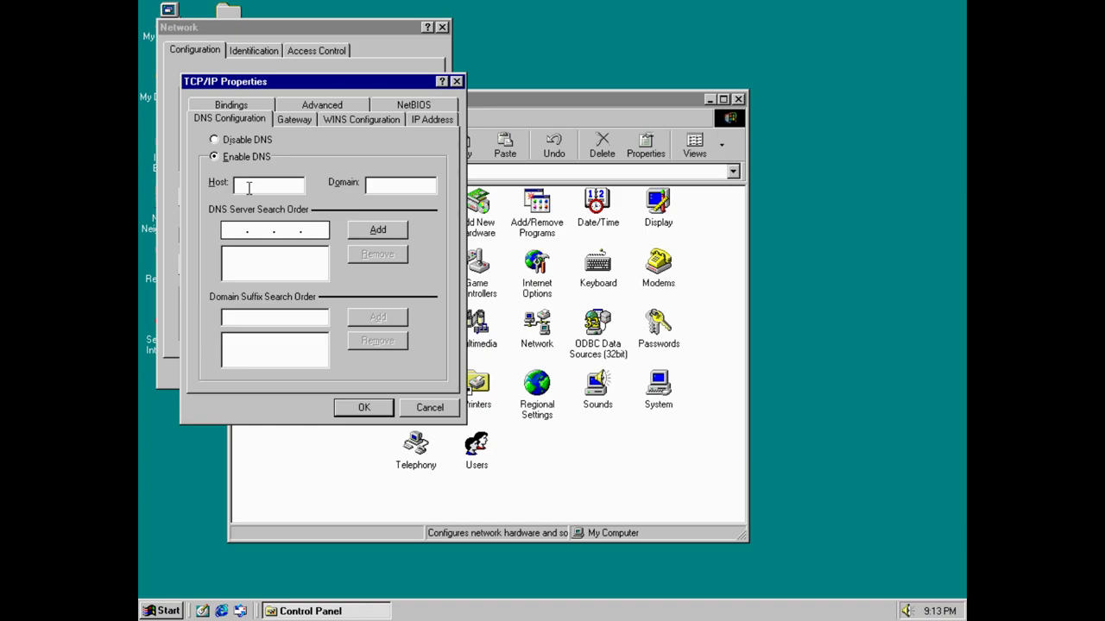
type("win")
left_click(278, 230)
type("8.8.8.8")
left_click(371, 231)
left_click(233, 236)
type("8.8.4.4")
left_click(379, 235)
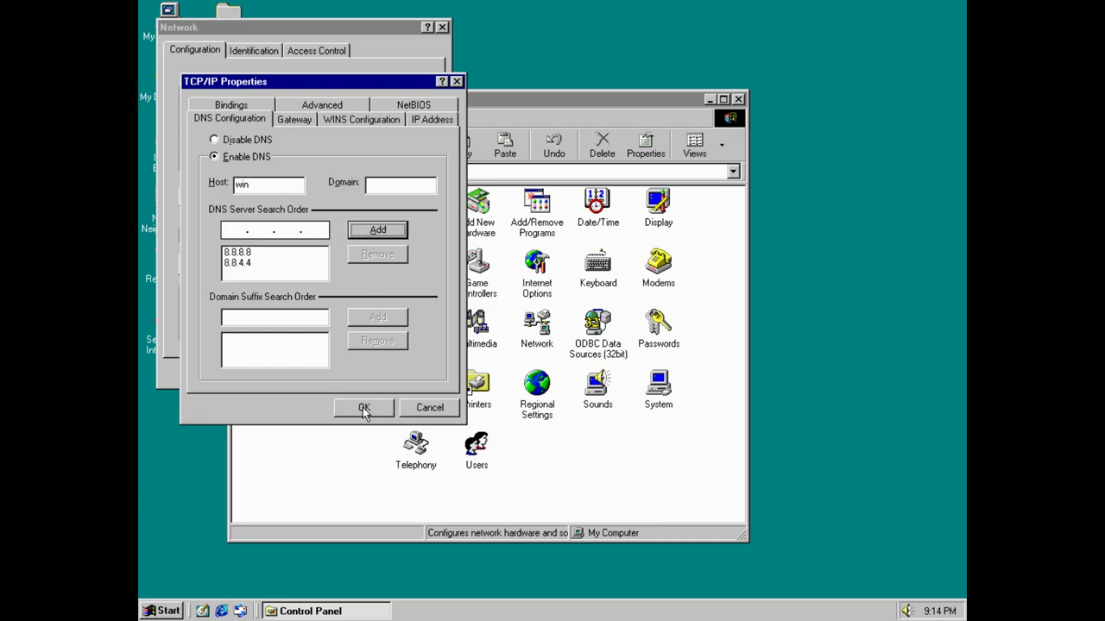
left_click(363, 409)
left_click(344, 374)
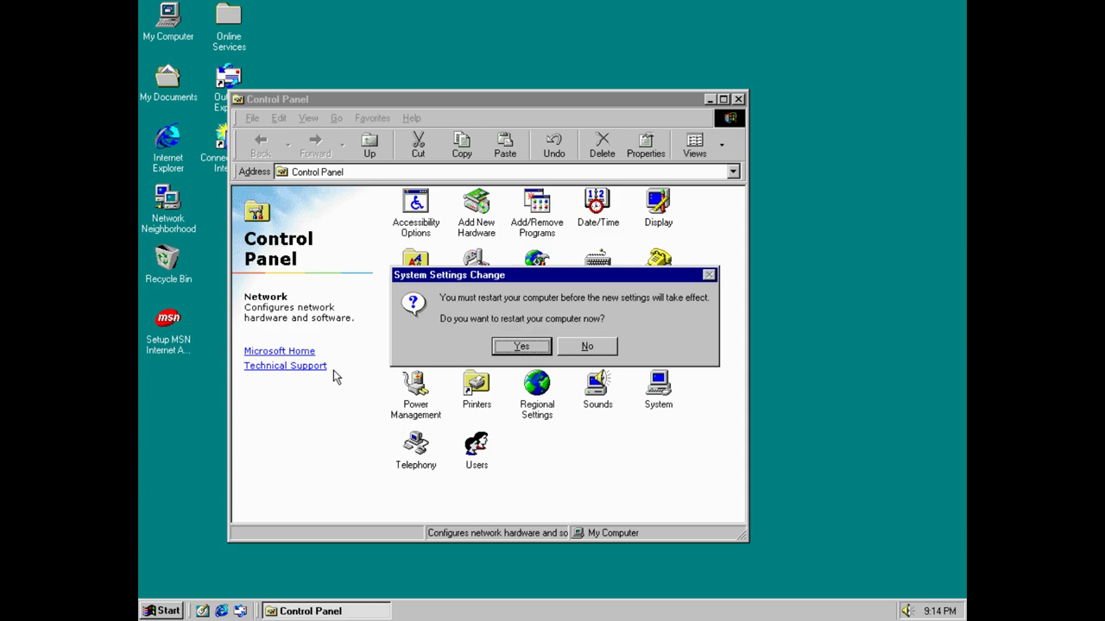
Accept the System Settings Change prompt to restart Windows now.
left_click(519, 346)
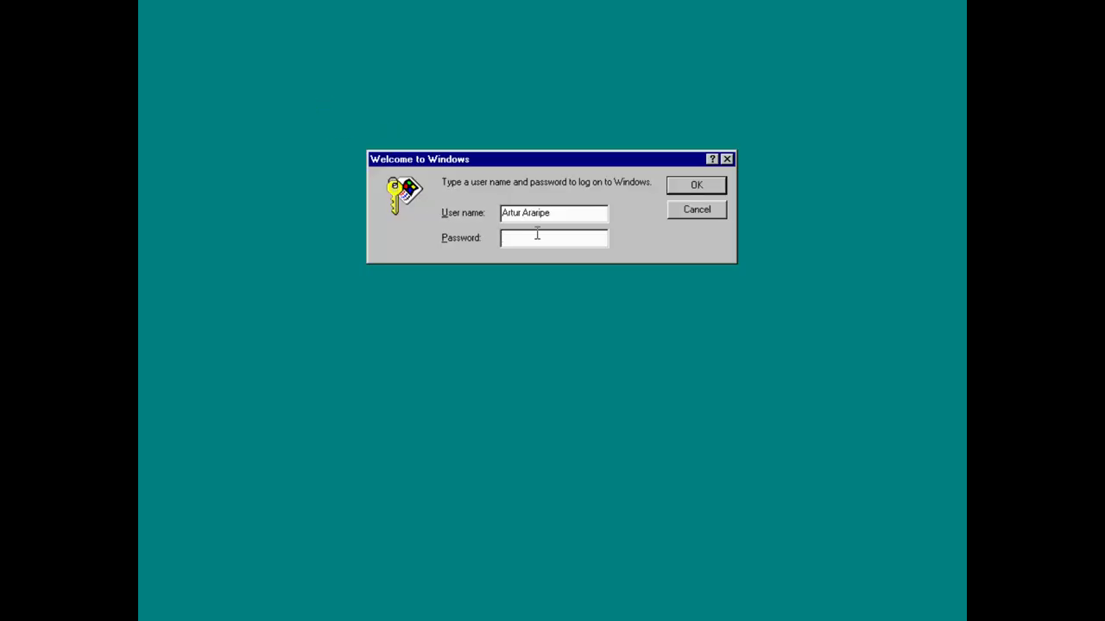
Log on to Windows 98 and close the Control Panel and Welcome to Windows 98 windows.
key("Return")
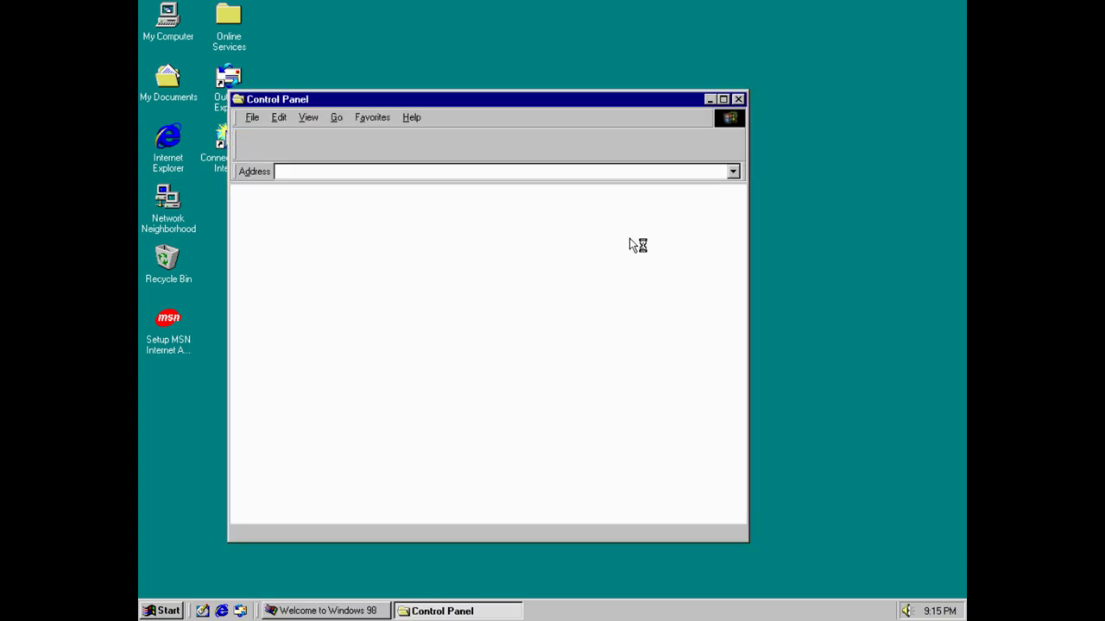
left_click(738, 99)
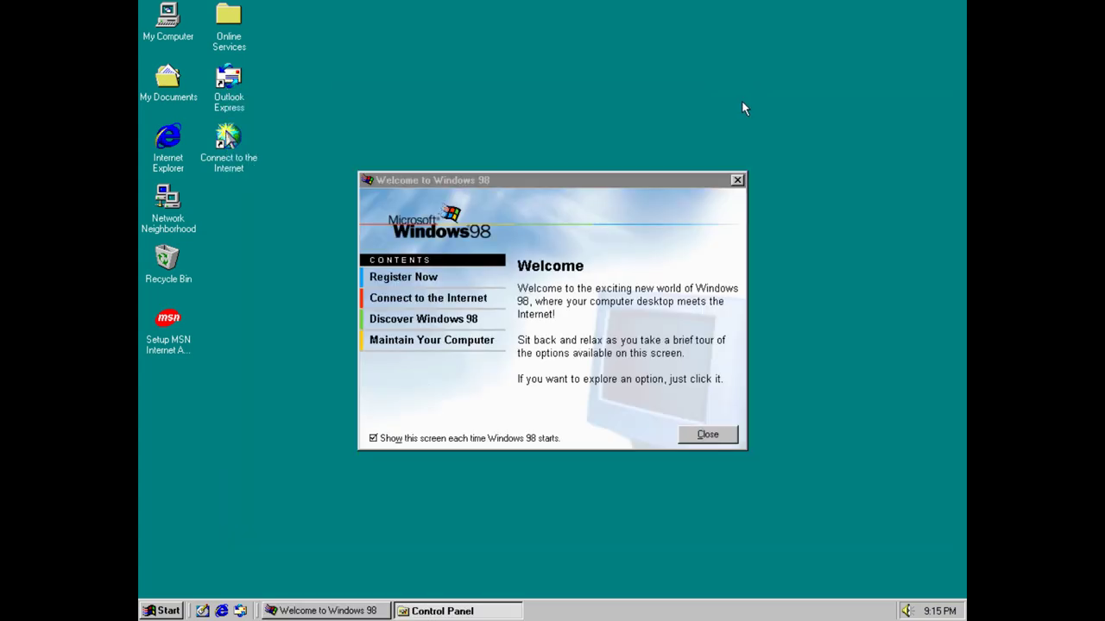
left_click(736, 180)
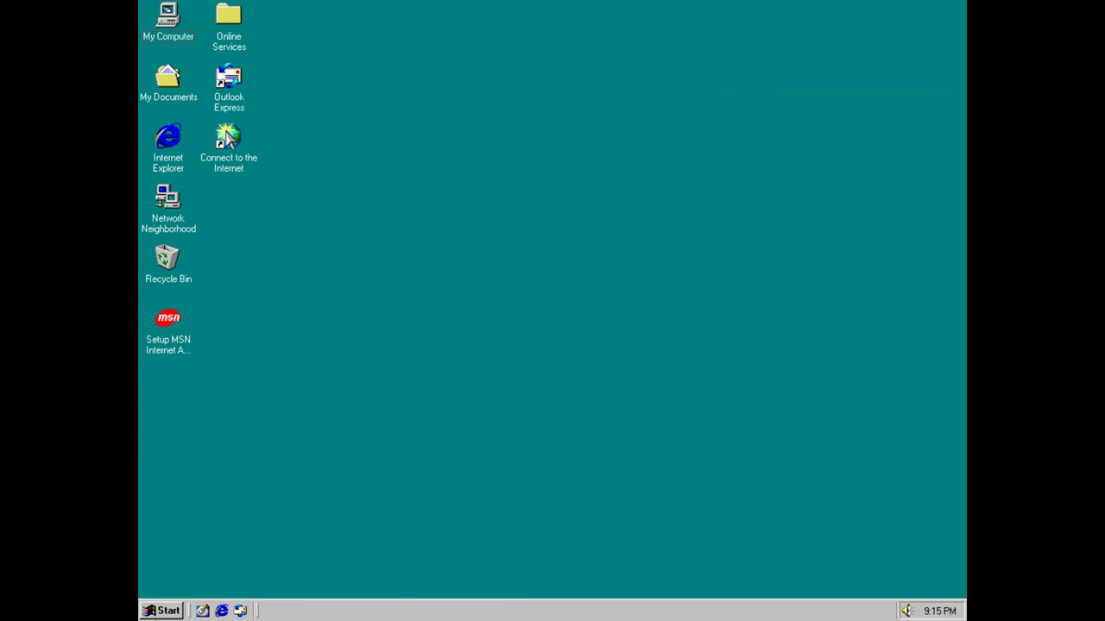
Open an MS-DOS Prompt window from the Programs menu.
left_click(161, 611)
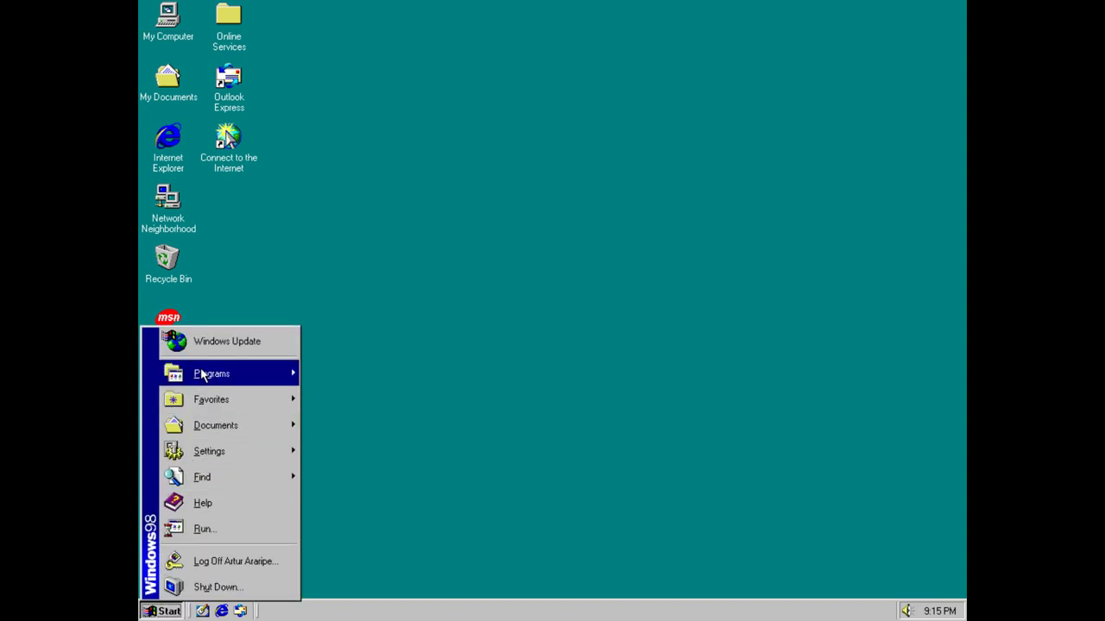
mouse_move(203, 374)
left_click(362, 435)
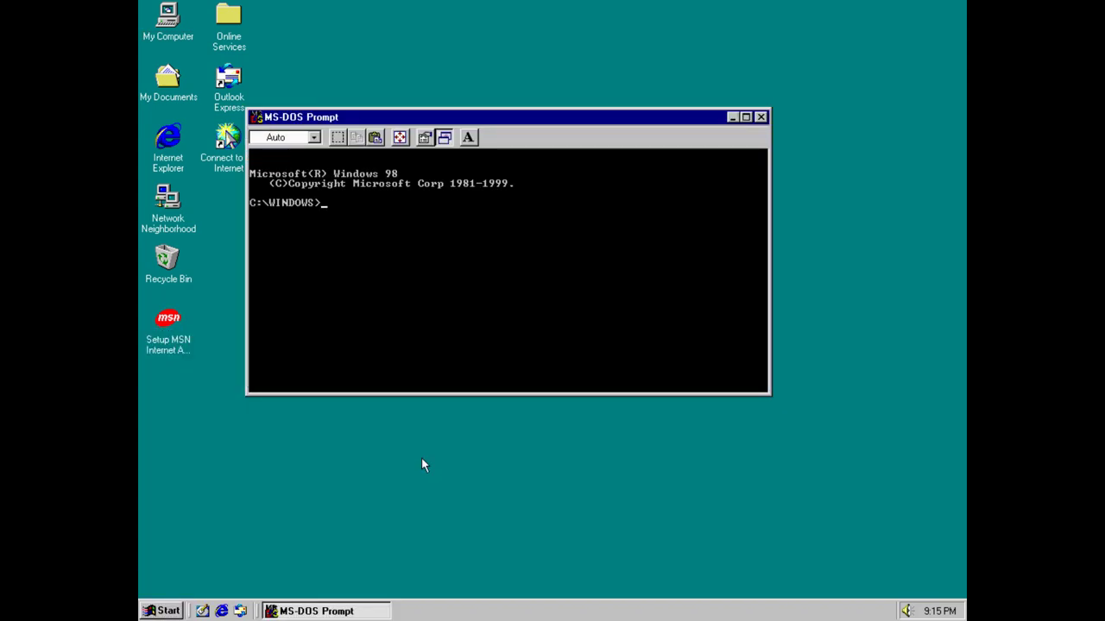
Run ipconfig, then ping 181.41.210.211 and google.com to verify the network connection.
type("ipconfig")
key("Return")
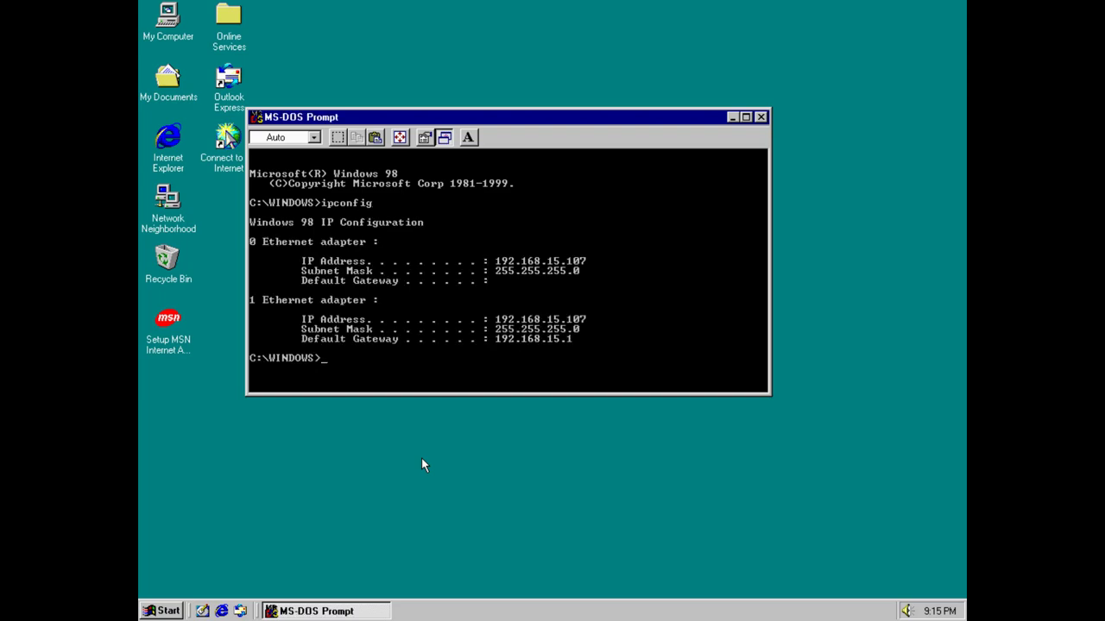
type("ping 181.41.210.211")
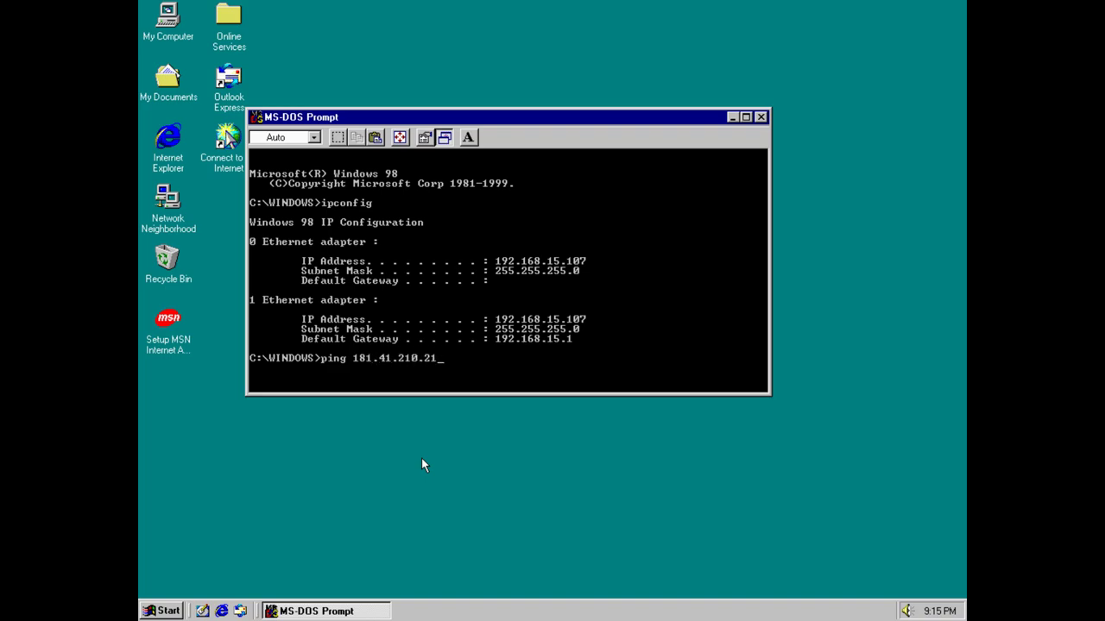
key("Return")
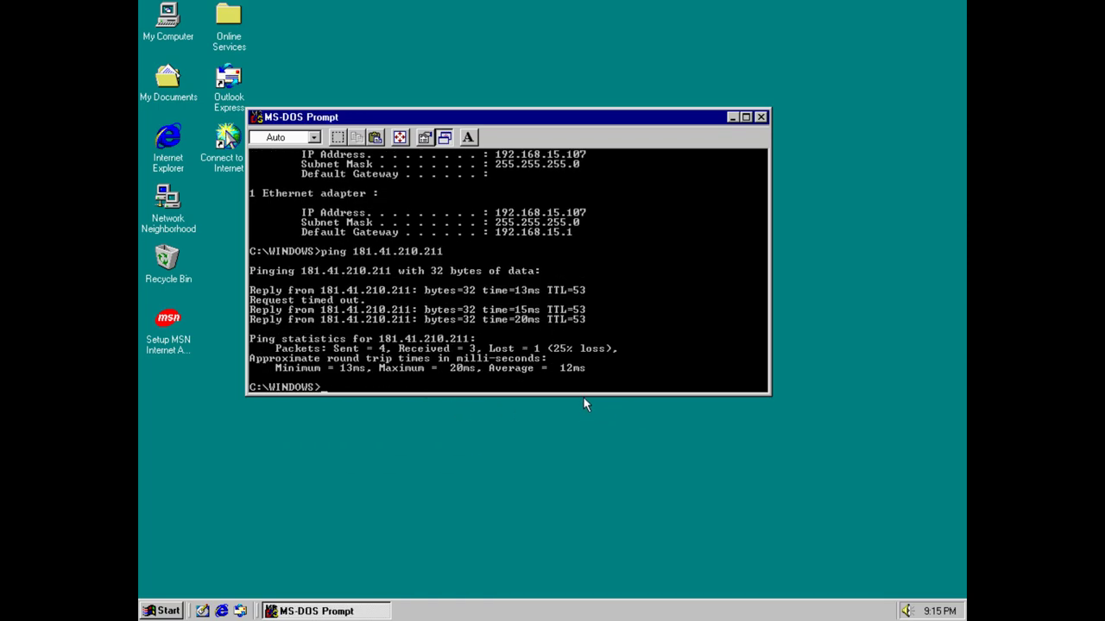
type("ing google.com")
key("Return")
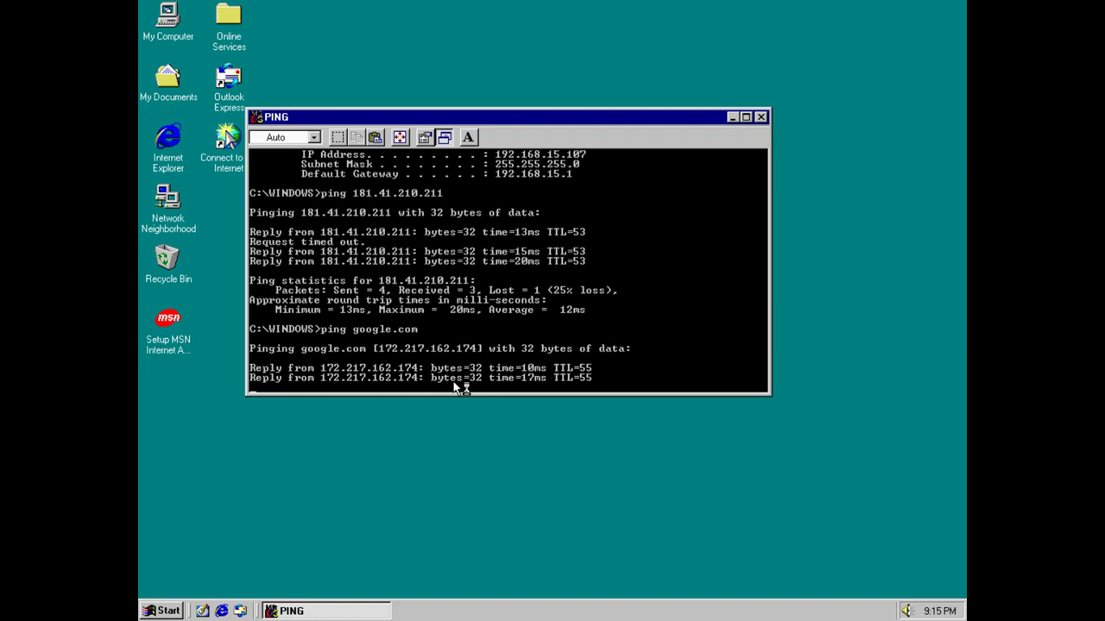
Close the MS-DOS Prompt and launch Internet Explorer to start MSN Internet Access setup.
left_click(762, 119)
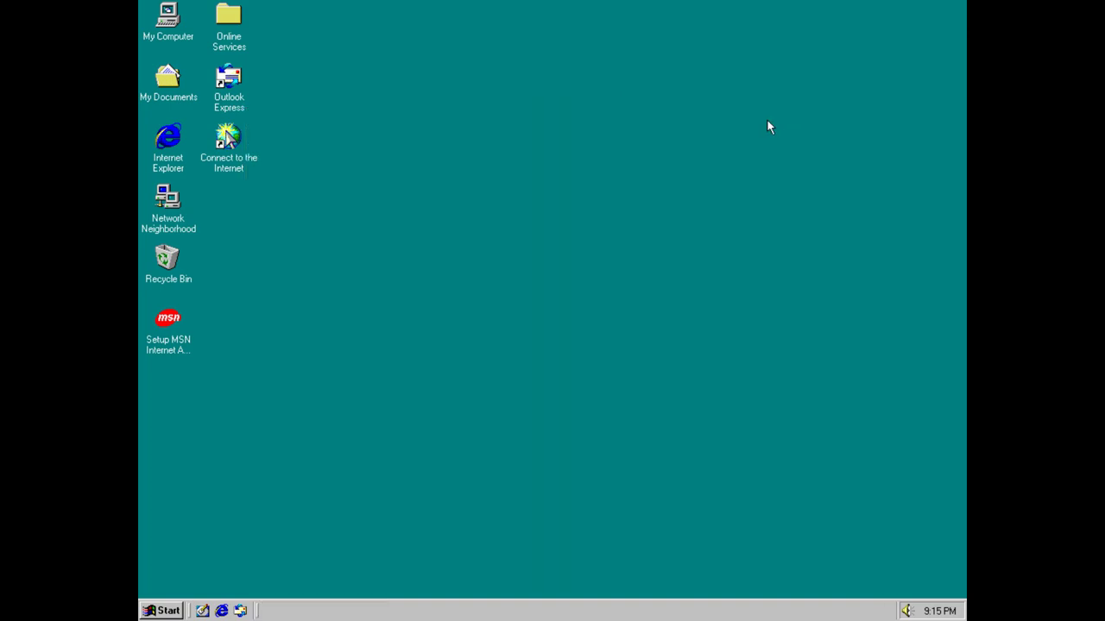
double_click(166, 138)
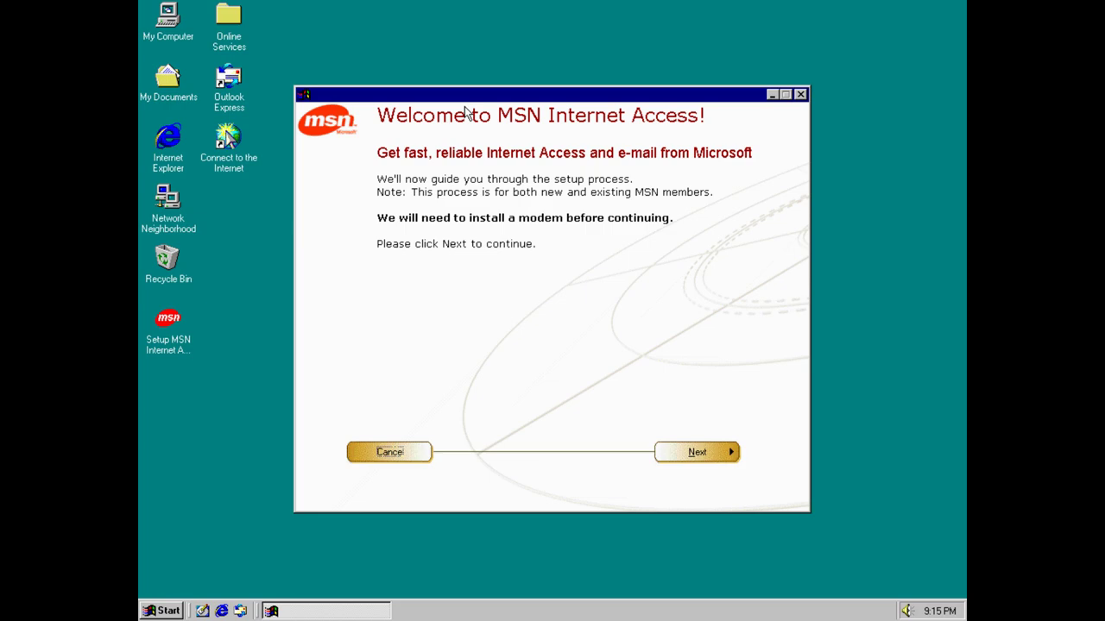
left_click(705, 455)
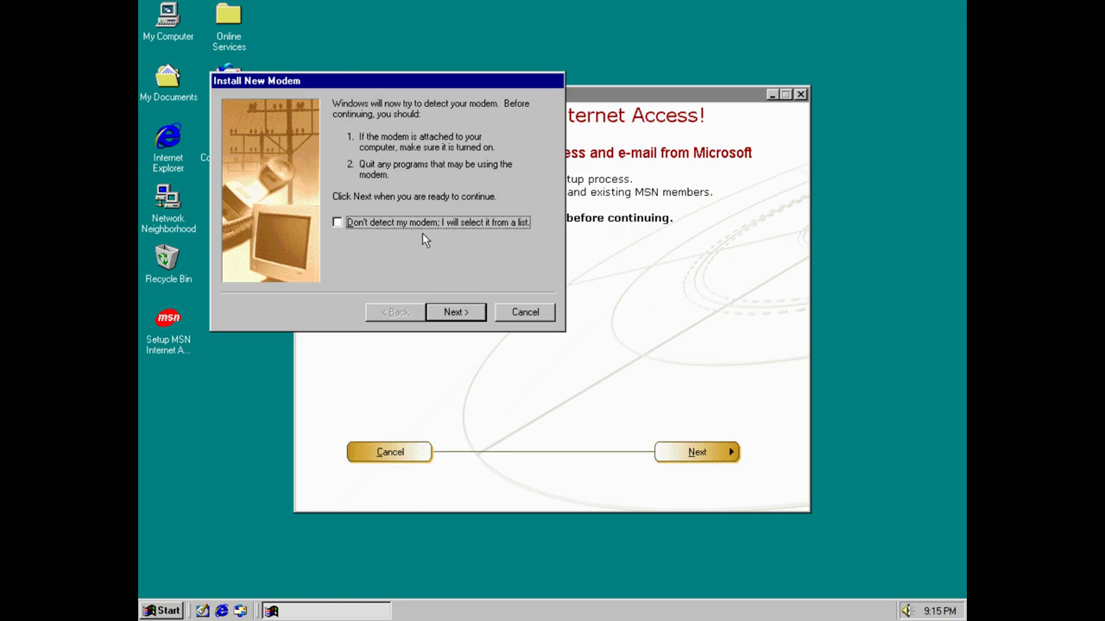
Run automatic modem detection in Install New Modem and centre the wizard dialog.
left_click(420, 222)
left_click(446, 311)
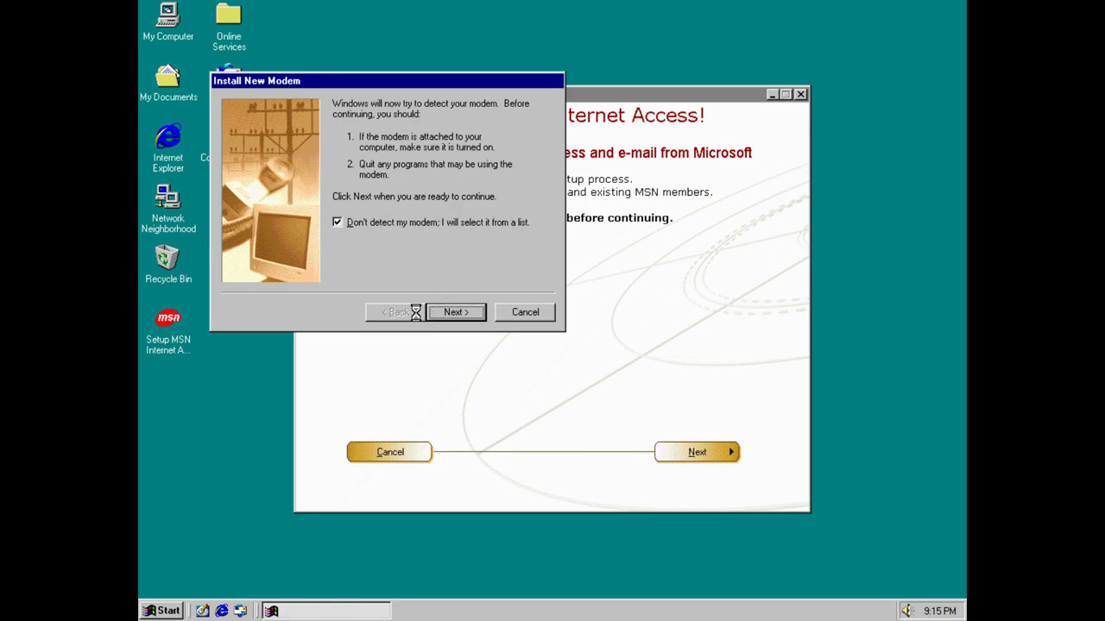
left_click(395, 318)
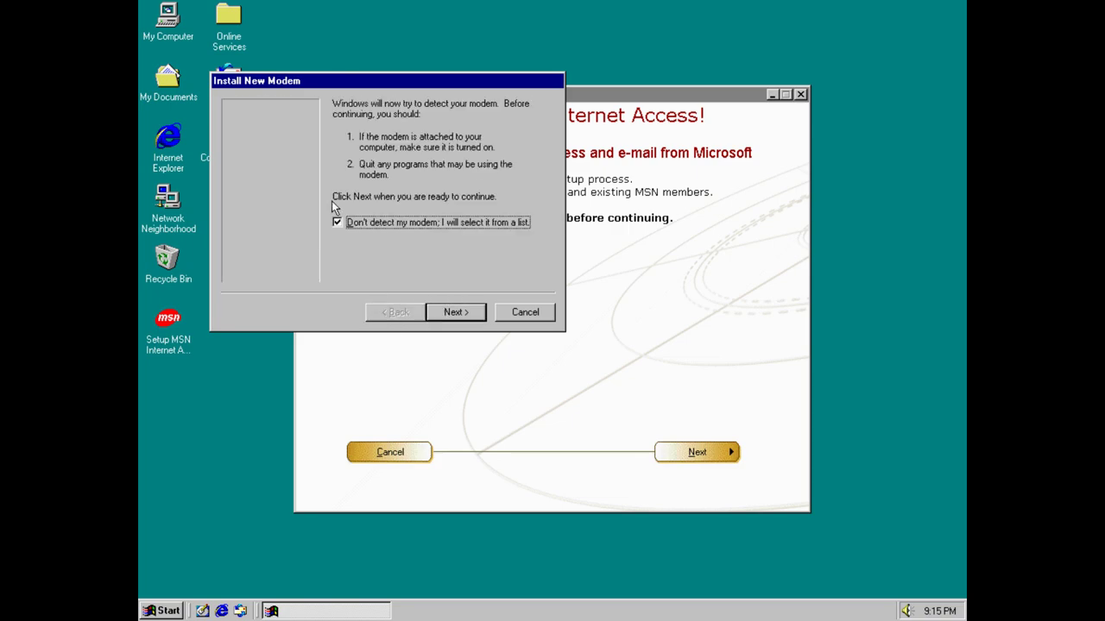
left_click(459, 314)
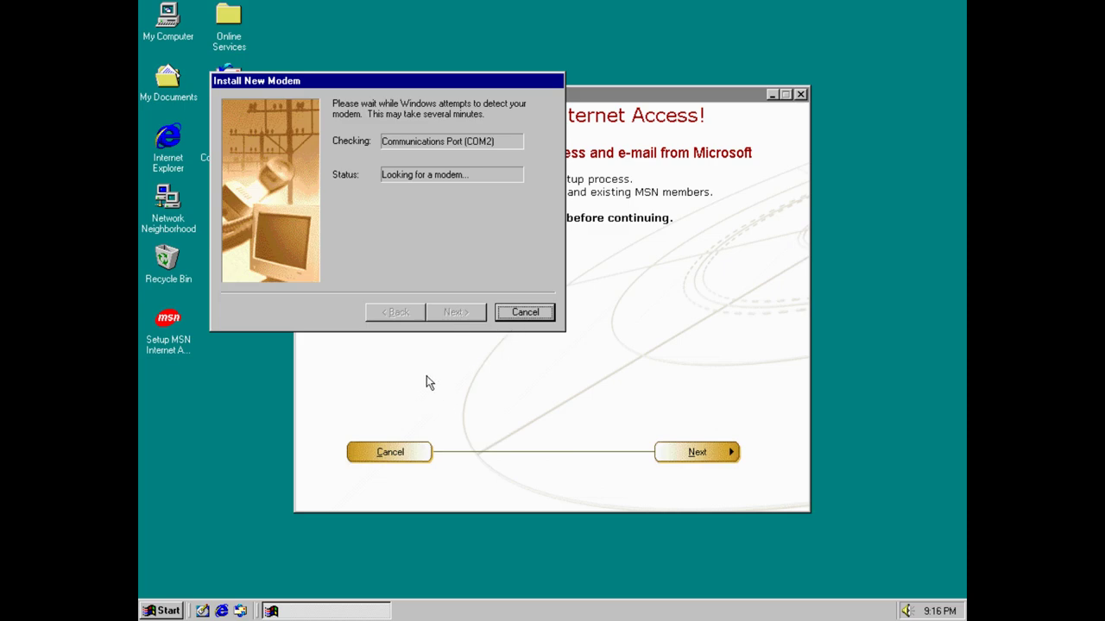
left_click_drag(336, 85, 460, 188)
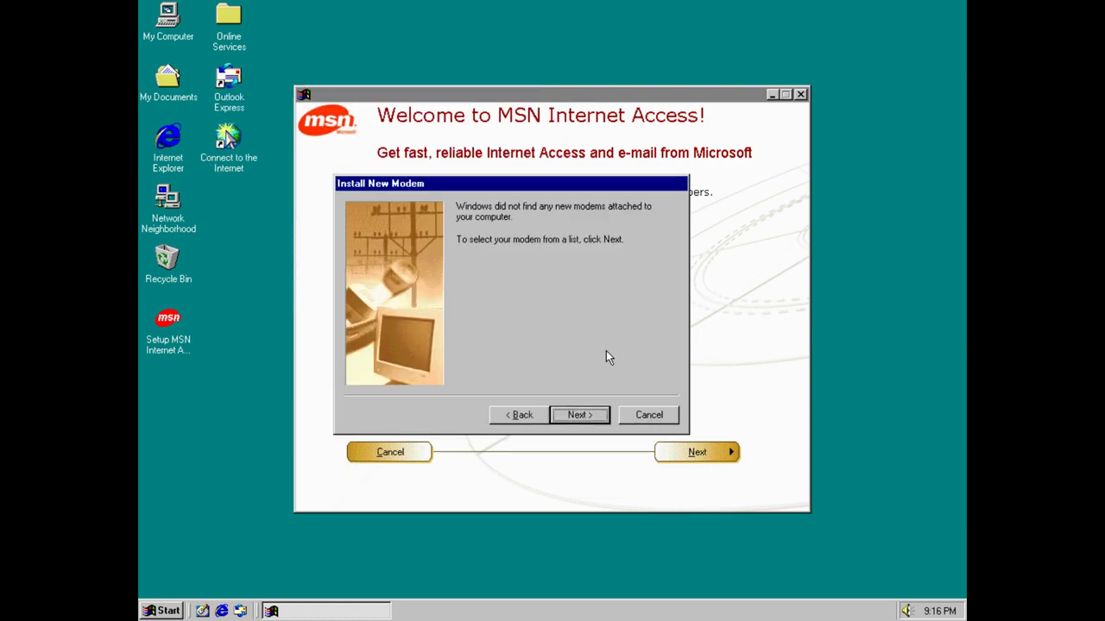
Browse the modem Manufacturers list in Install New Modem, then cancel the wizard.
left_click(591, 416)
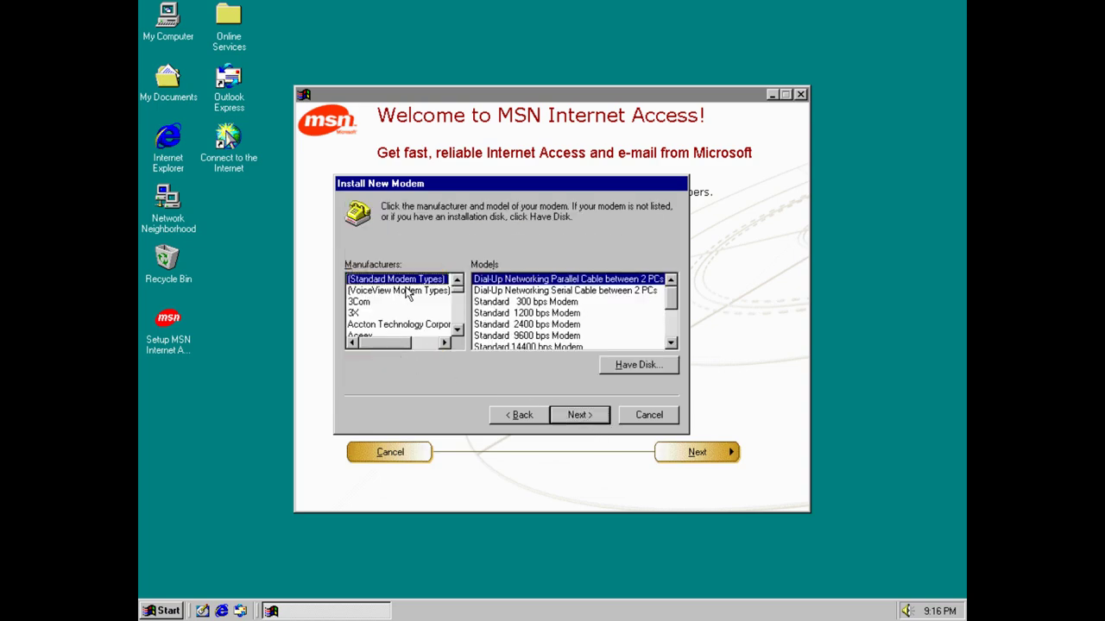
mouse_move(464, 294)
left_mouse_down()
mouse_move(467, 340)
mouse_move(464, 290)
left_mouse_up()
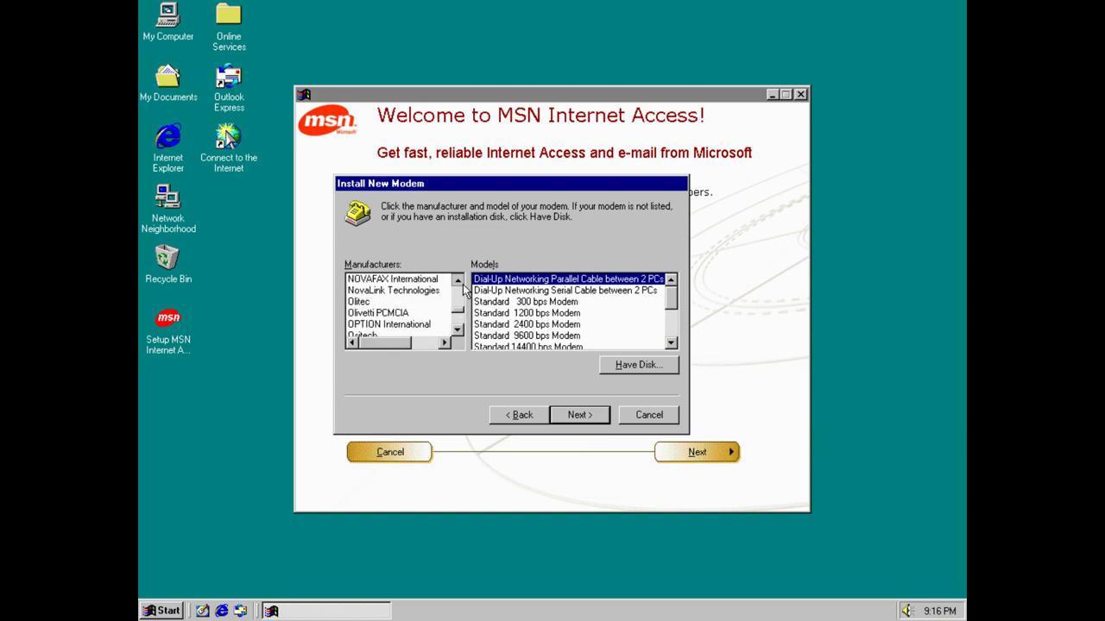
left_click(459, 332)
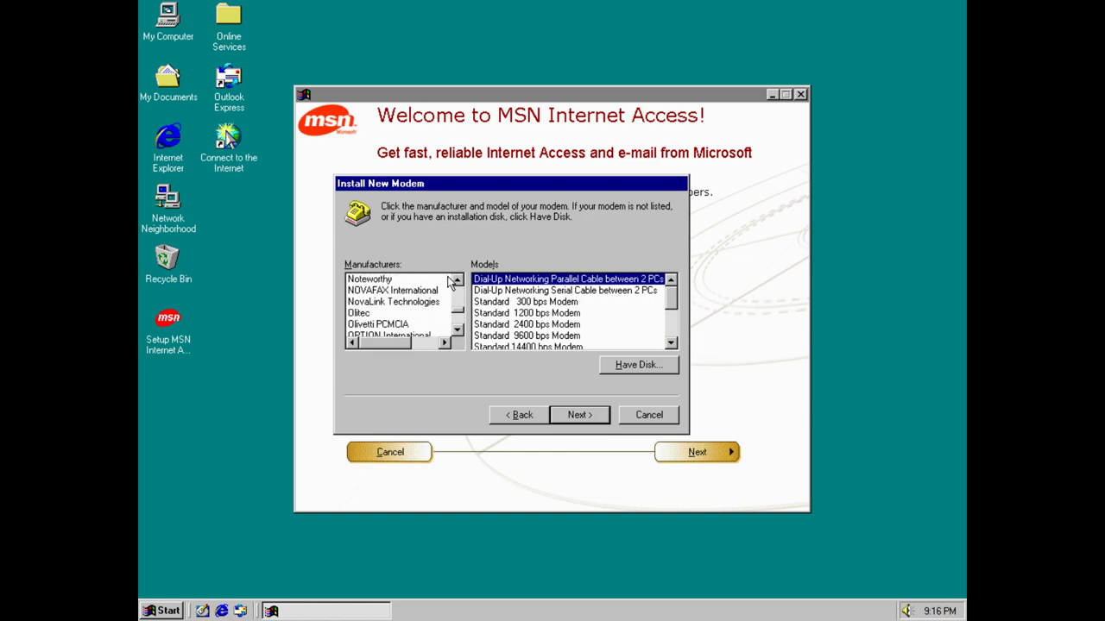
left_click(458, 282)
left_click(458, 282)
double_click(458, 284)
left_click(458, 285)
double_click(458, 284)
double_click(458, 285)
double_click(458, 285)
double_click(459, 285)
double_click(459, 285)
double_click(458, 285)
double_click(459, 285)
double_click(459, 285)
double_click(458, 285)
double_click(459, 285)
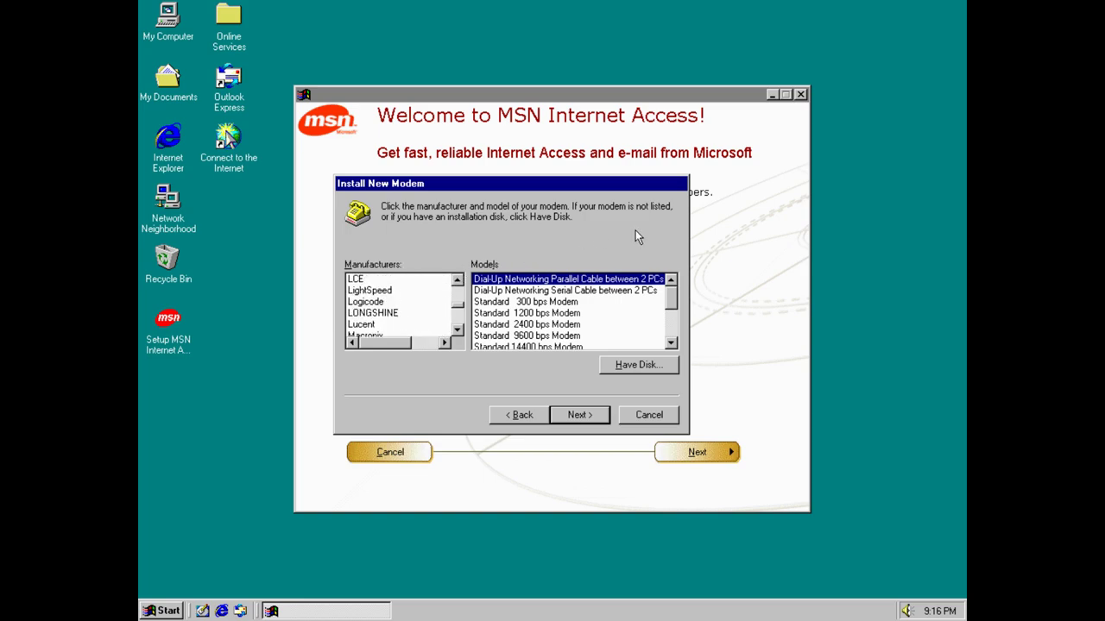
left_click(650, 418)
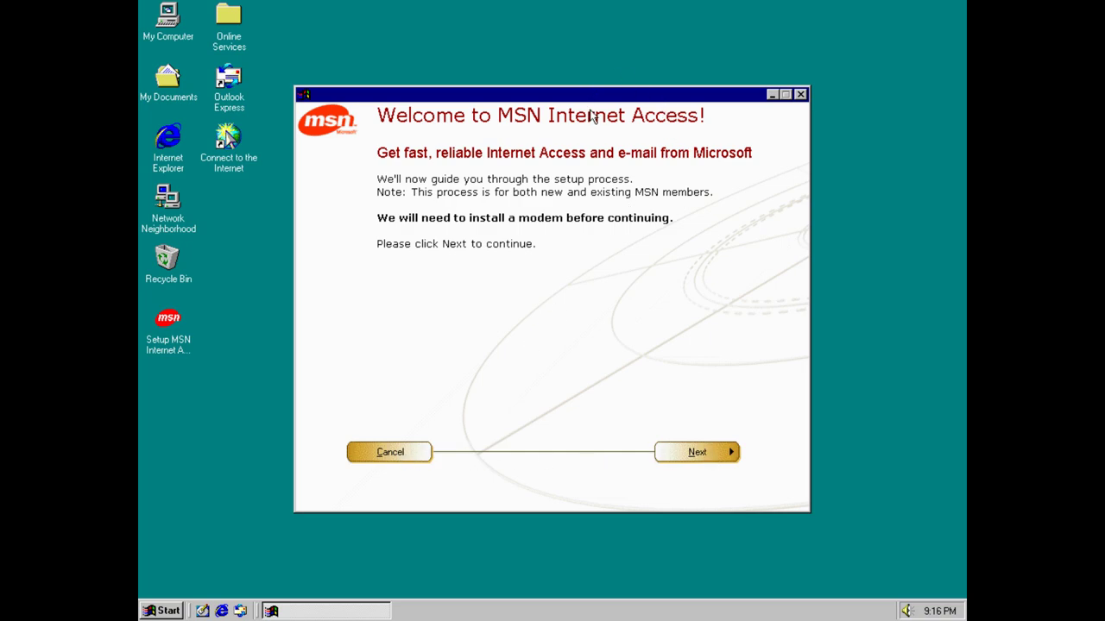
key("Return")
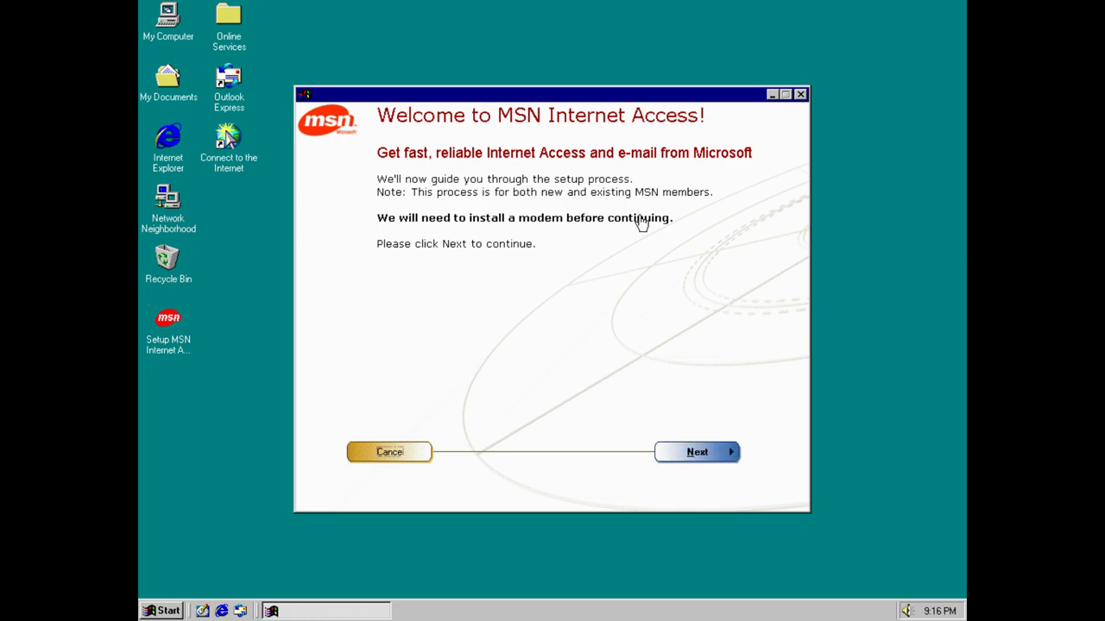
left_click(542, 331)
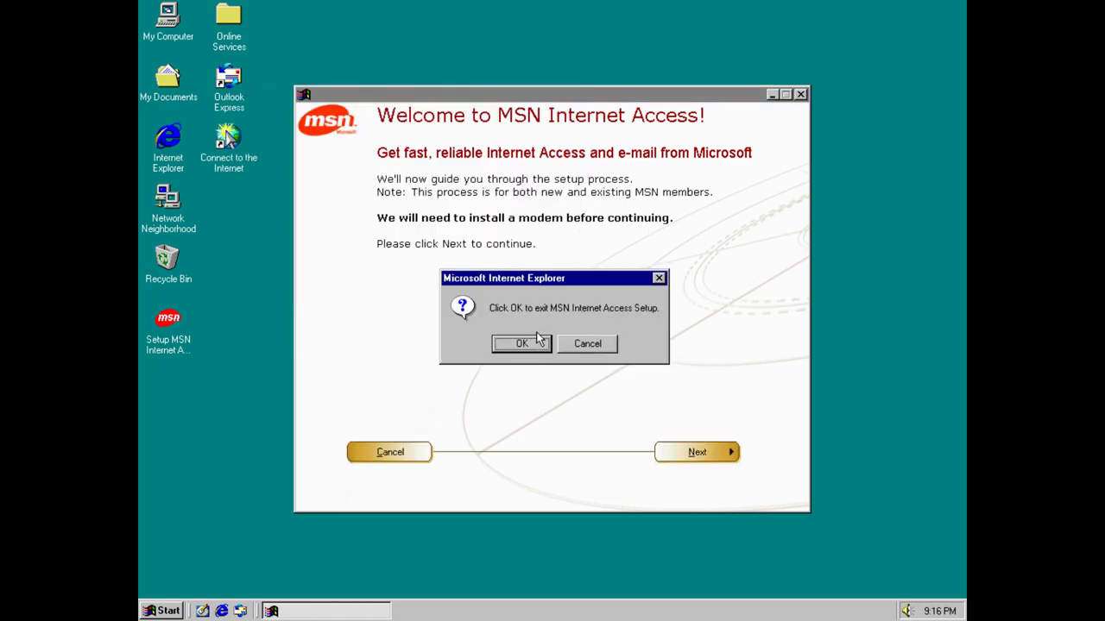
left_click(537, 345)
left_click(538, 350)
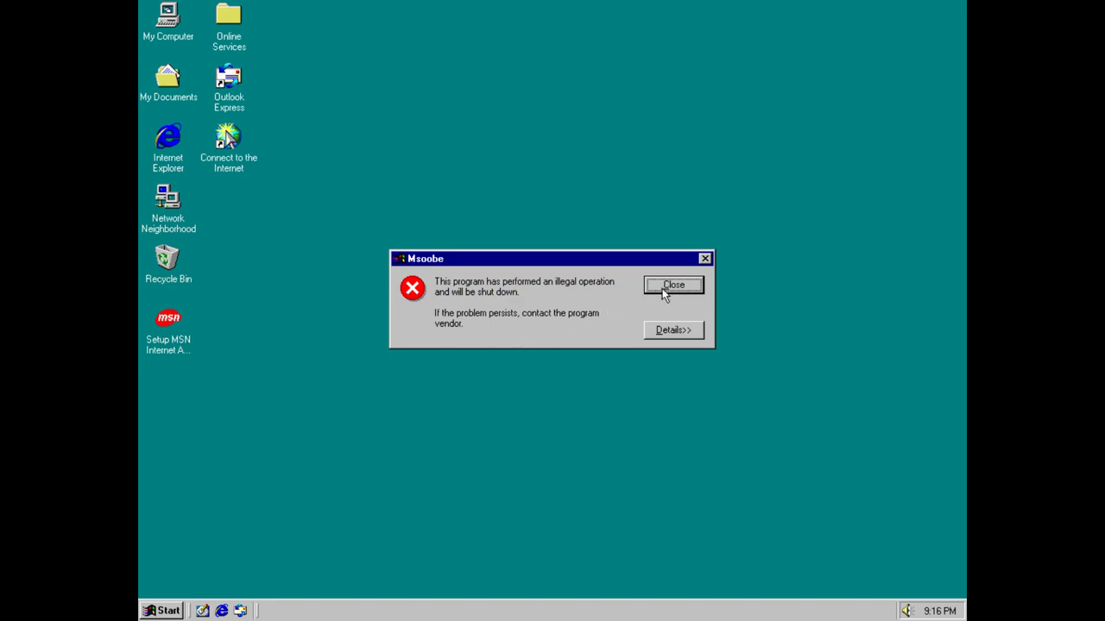
left_click(664, 287)
double_click(170, 160)
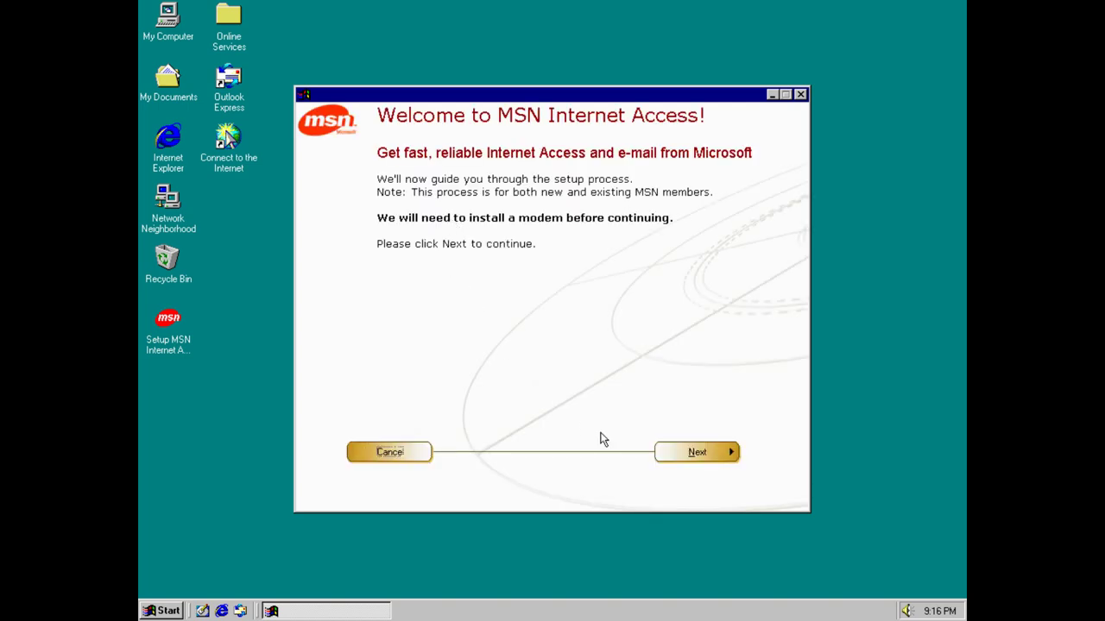
left_click(378, 452)
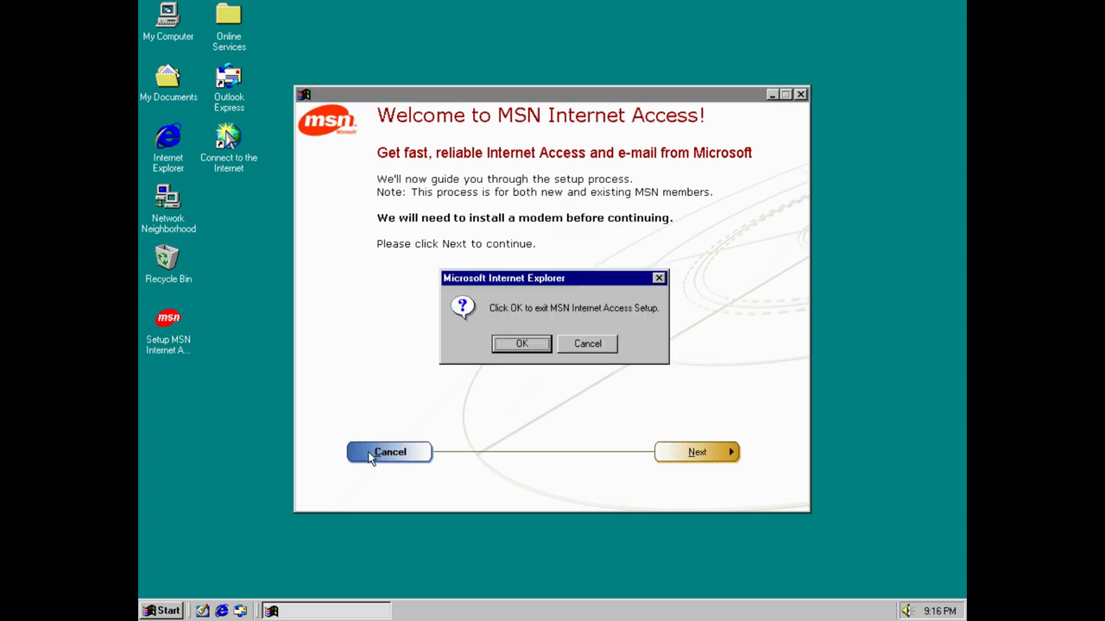
left_click(522, 345)
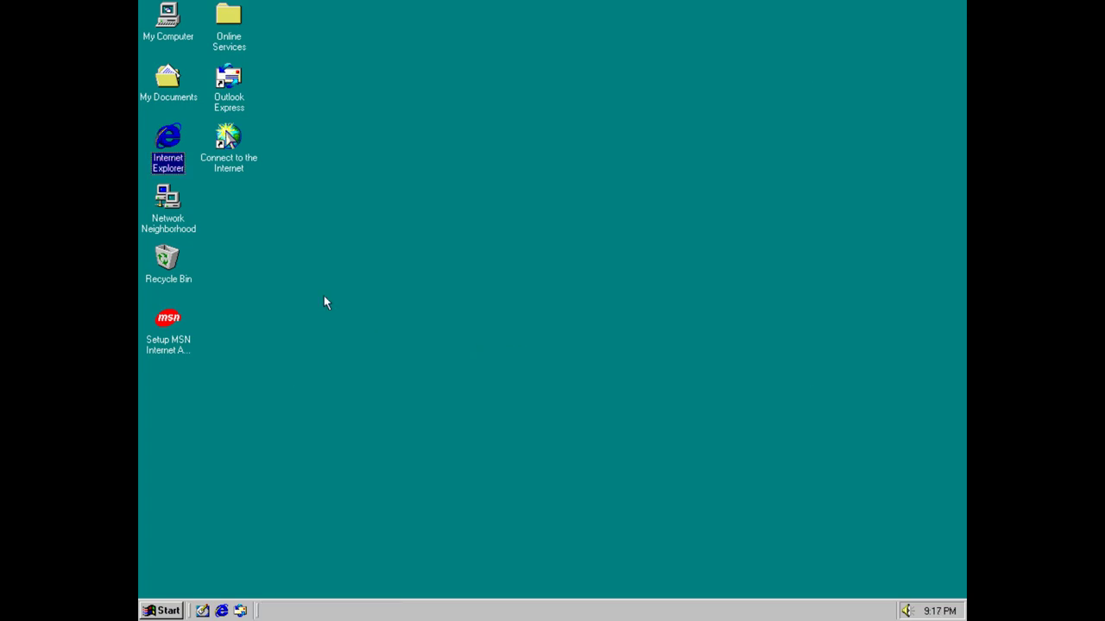
left_click(285, 237)
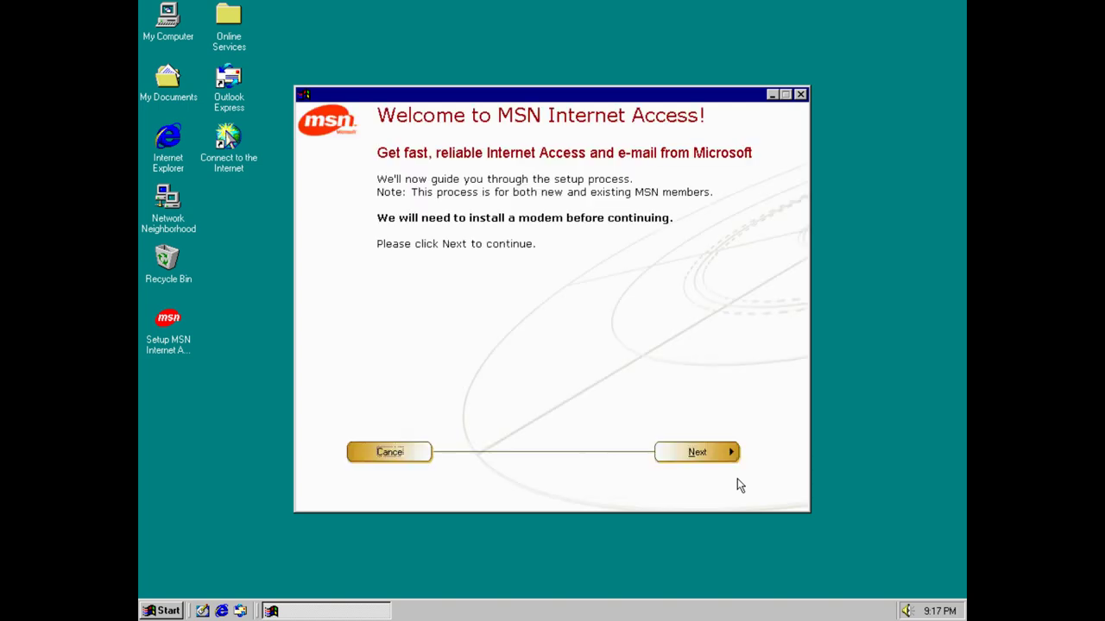
Install a Standard 56000 bps X2 Modem on COM2, picking it from the list instead of detecting.
left_click(695, 450)
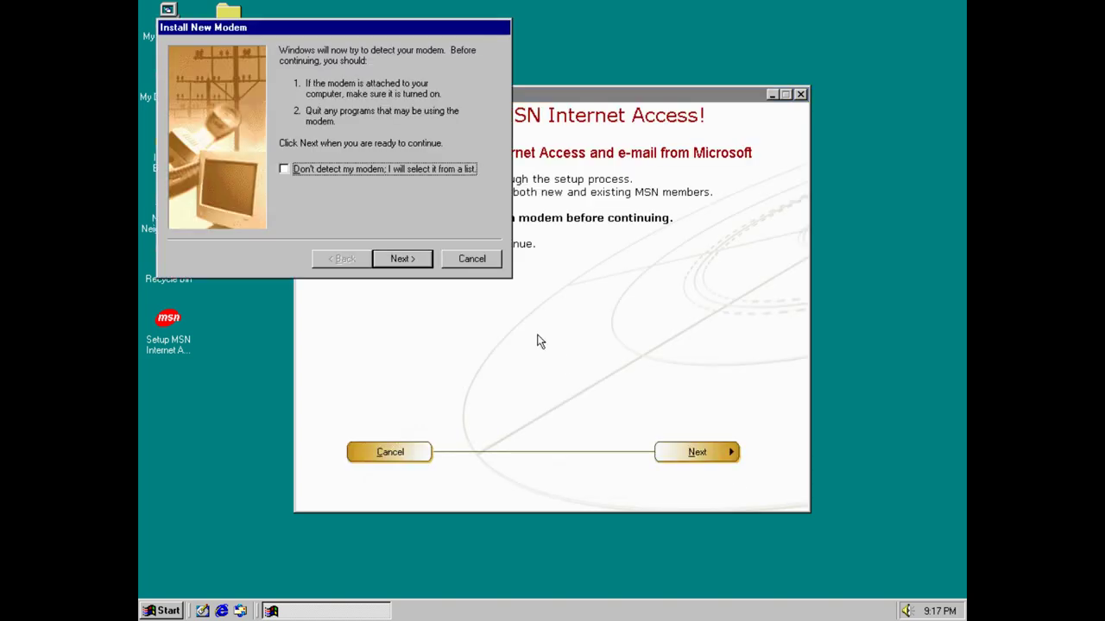
left_click(394, 172)
left_click(402, 258)
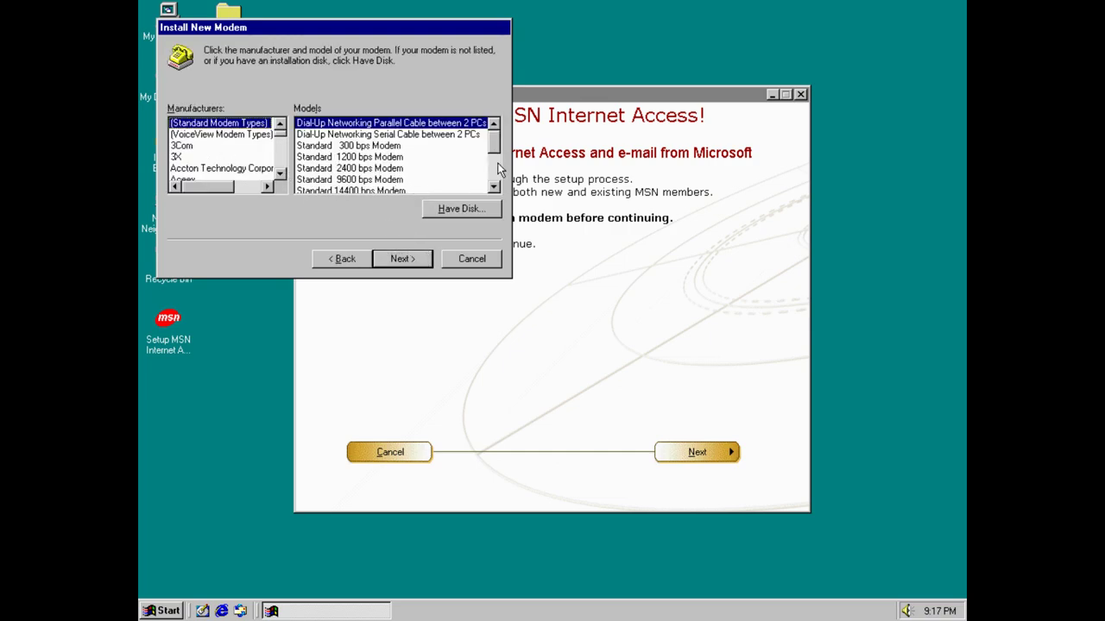
scroll(497, 169, "down", 3)
left_click(387, 181)
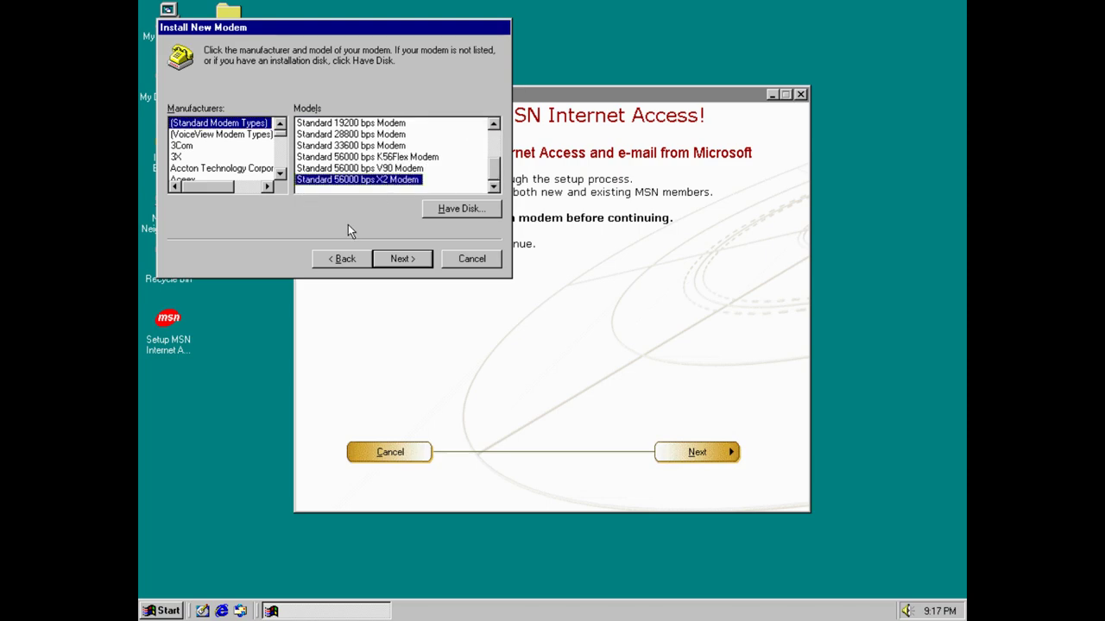
left_click(418, 258)
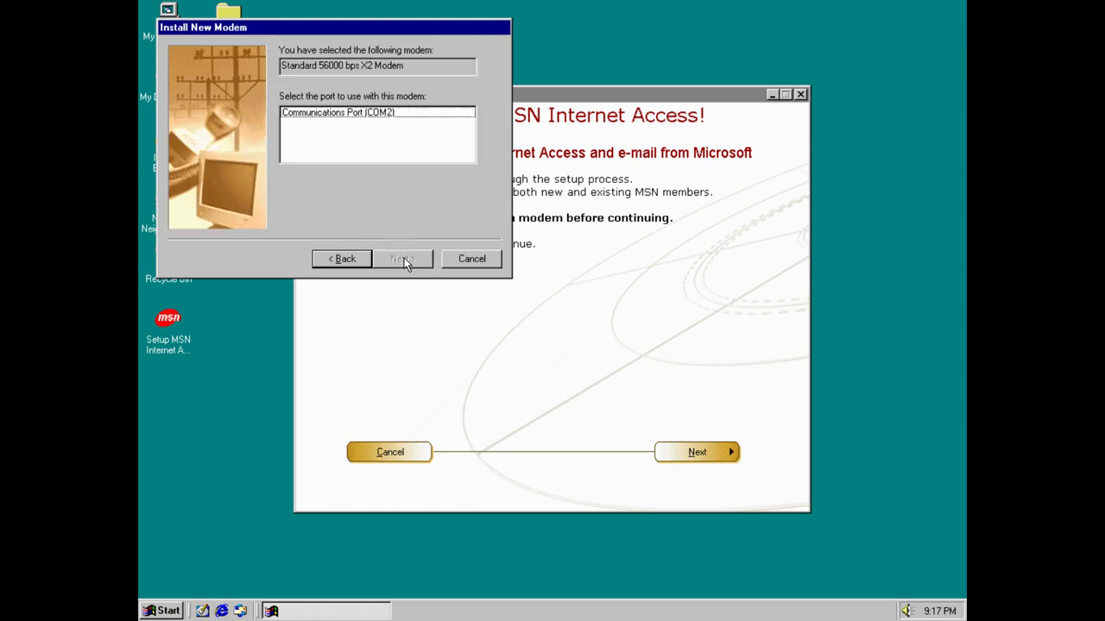
left_click(328, 114)
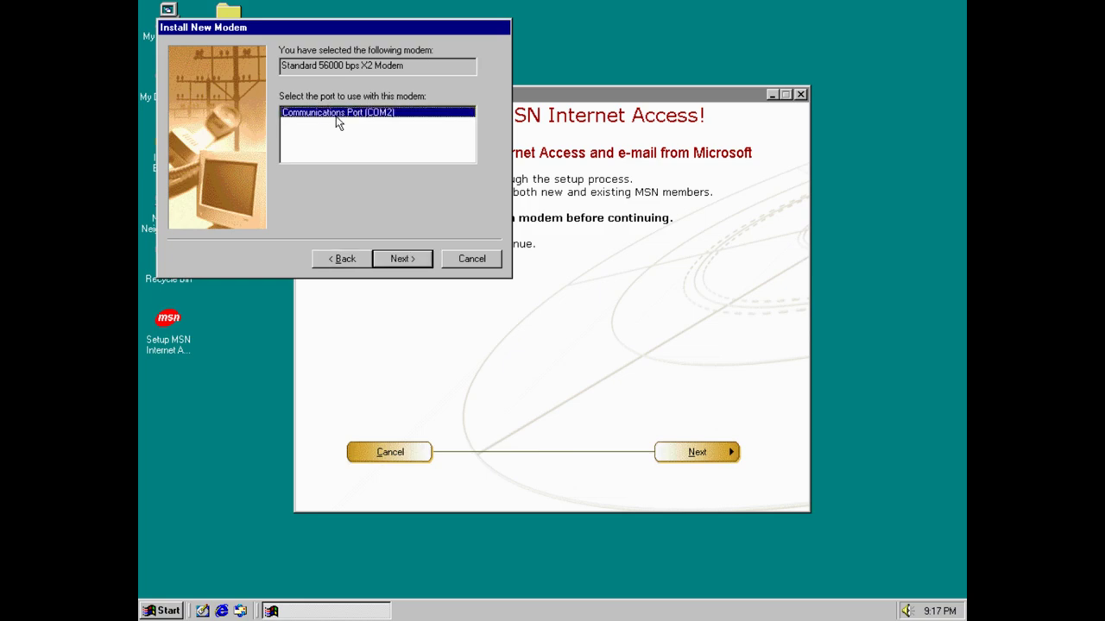
left_click(397, 258)
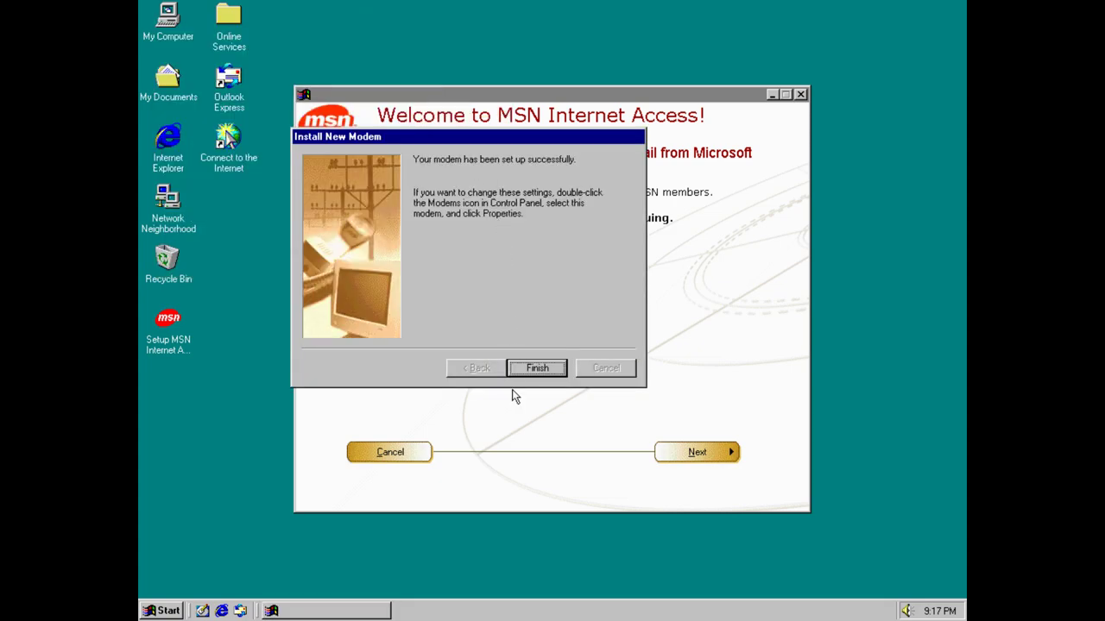
left_click(537, 371)
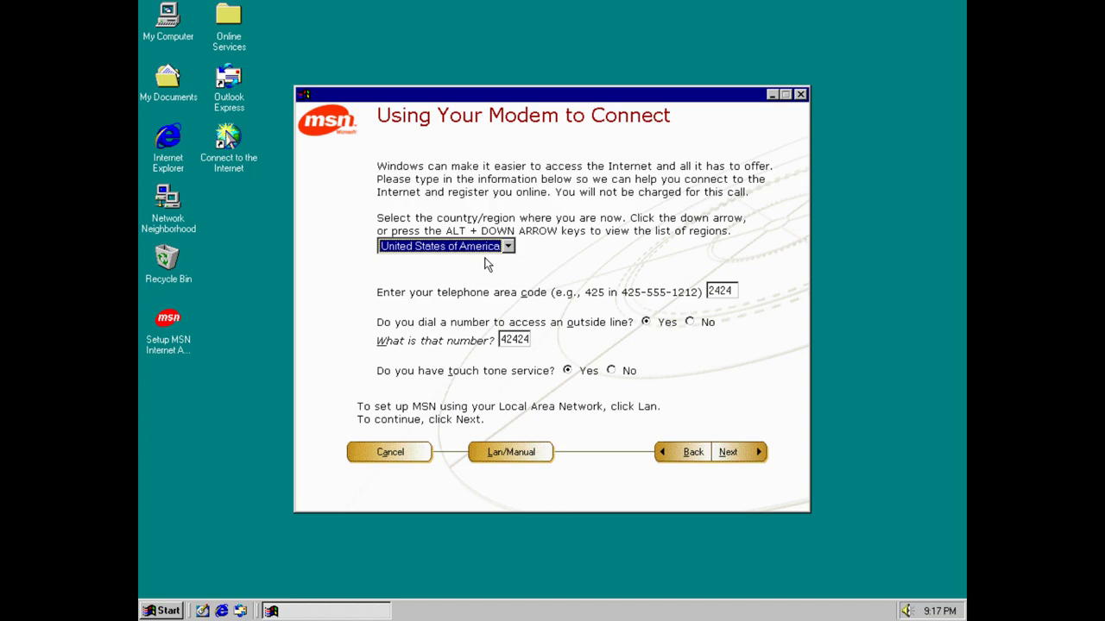
Keep United States of America as the country, continue, then quit setup at Dial Tone Not Detected.
type("Australia")
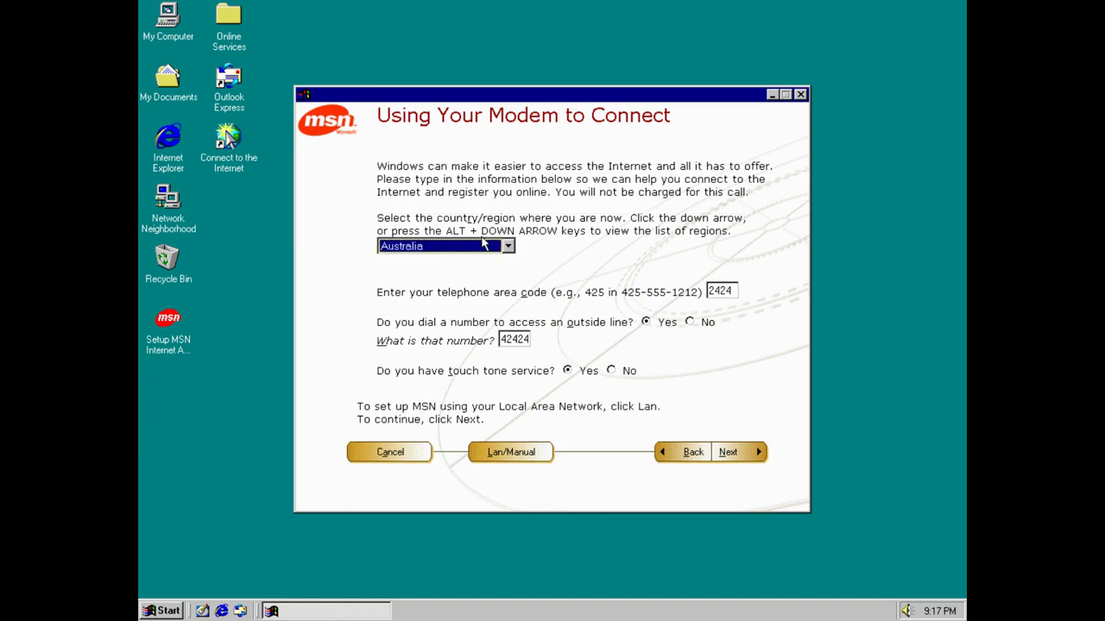
left_click(488, 247)
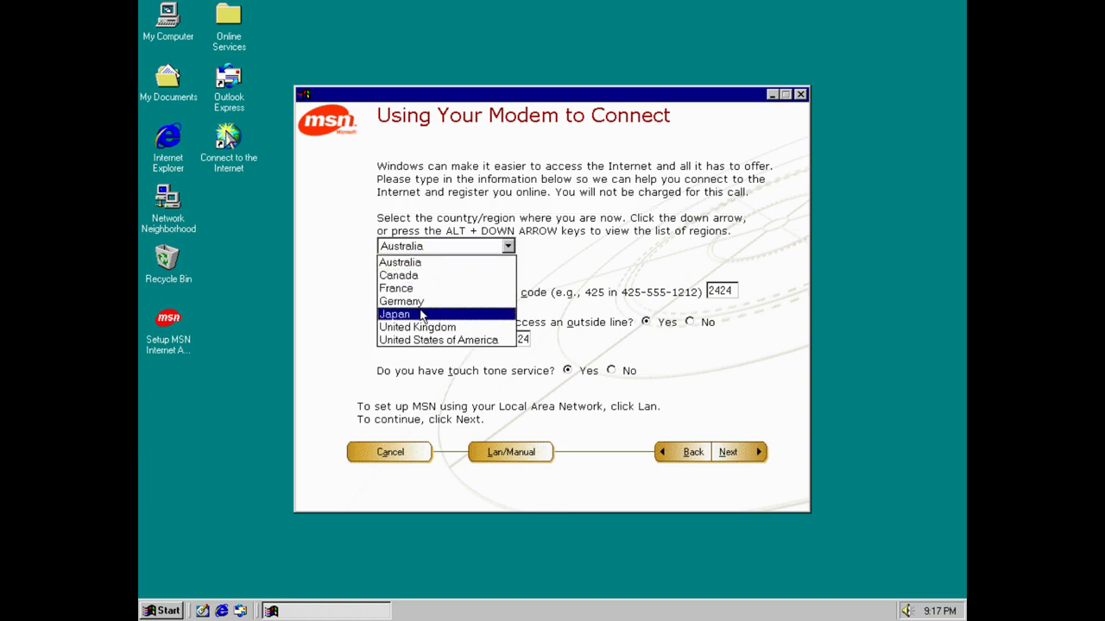
left_click(426, 340)
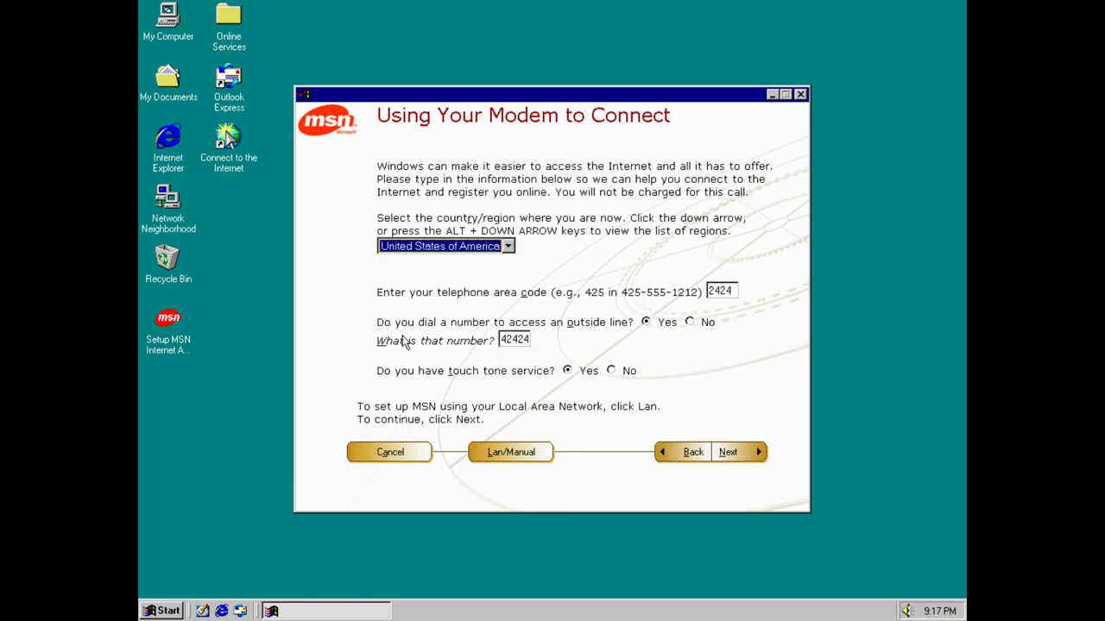
left_click(425, 247)
left_click(569, 305)
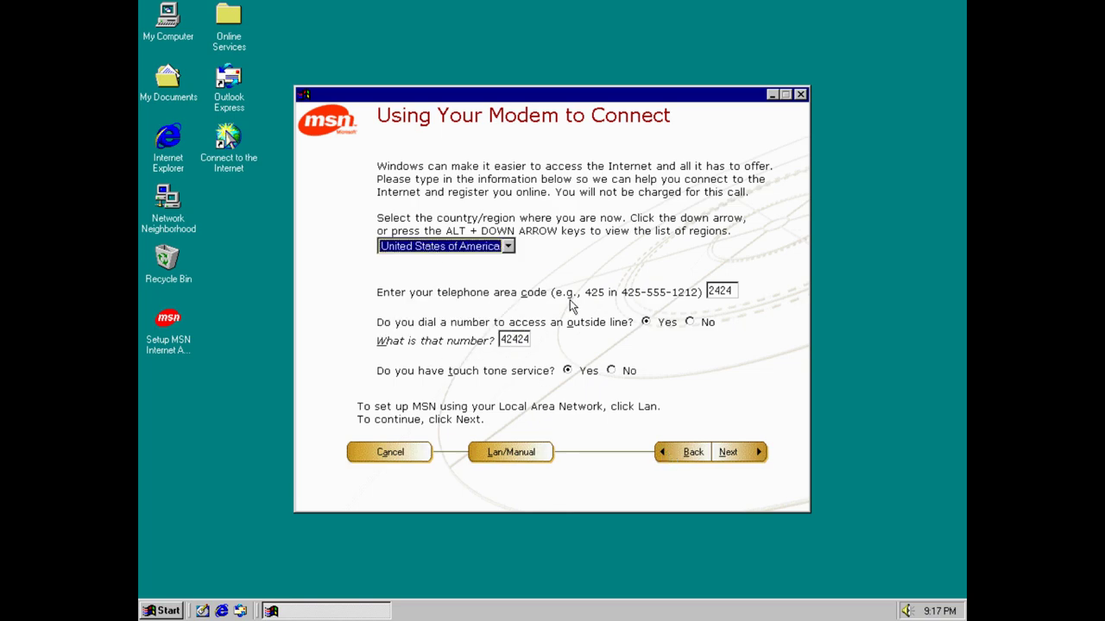
left_click(732, 452)
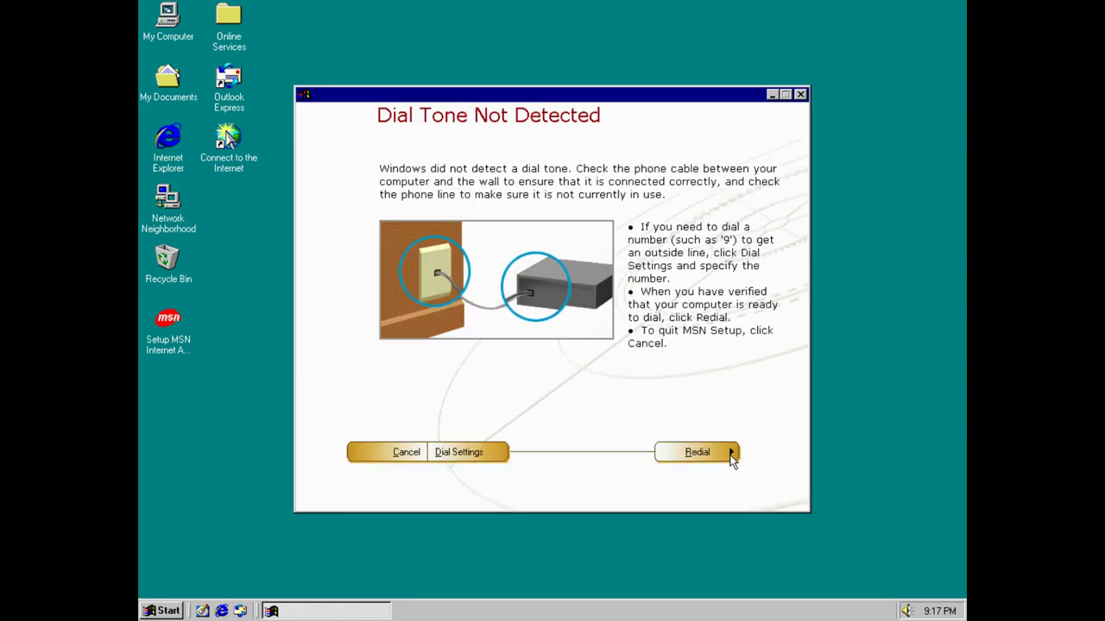
left_click(384, 453)
left_click(512, 346)
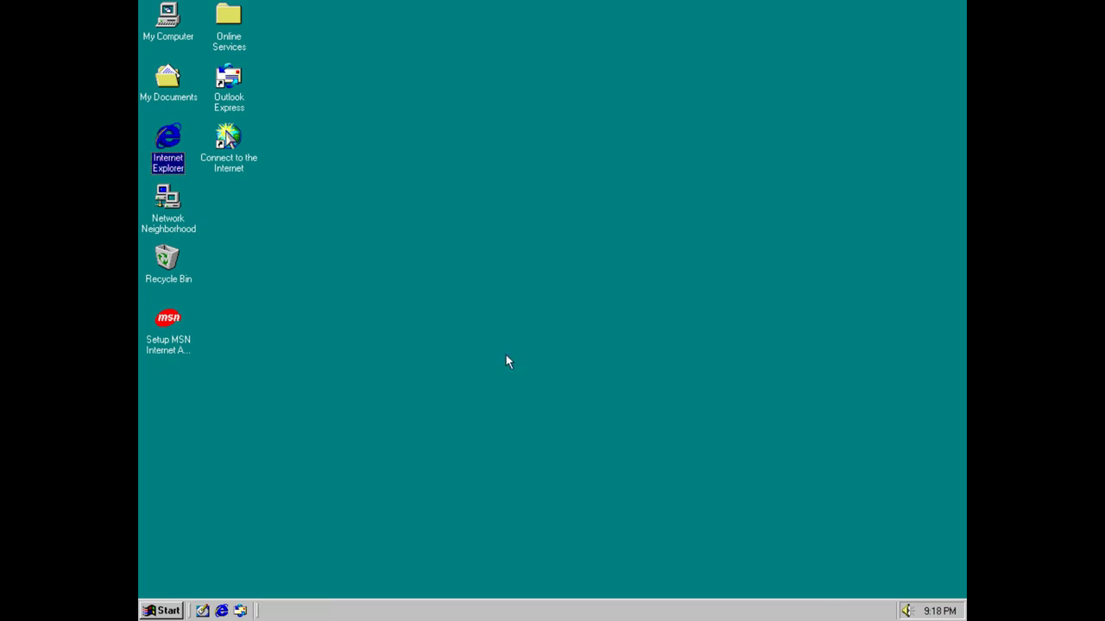
left_click(222, 611)
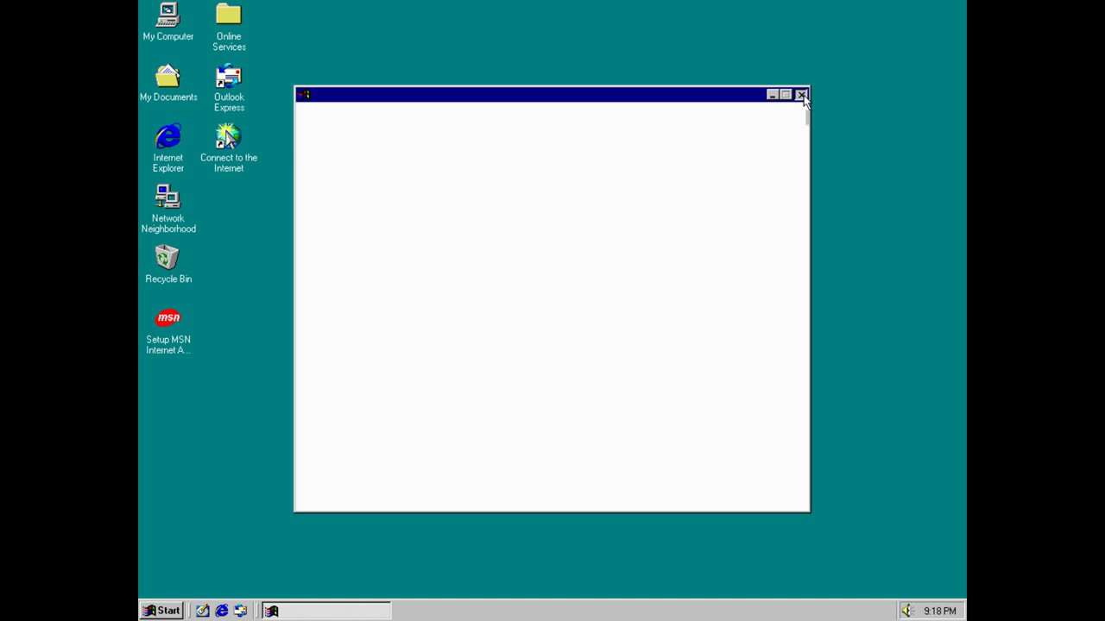
left_click(802, 95)
double_click(248, 149)
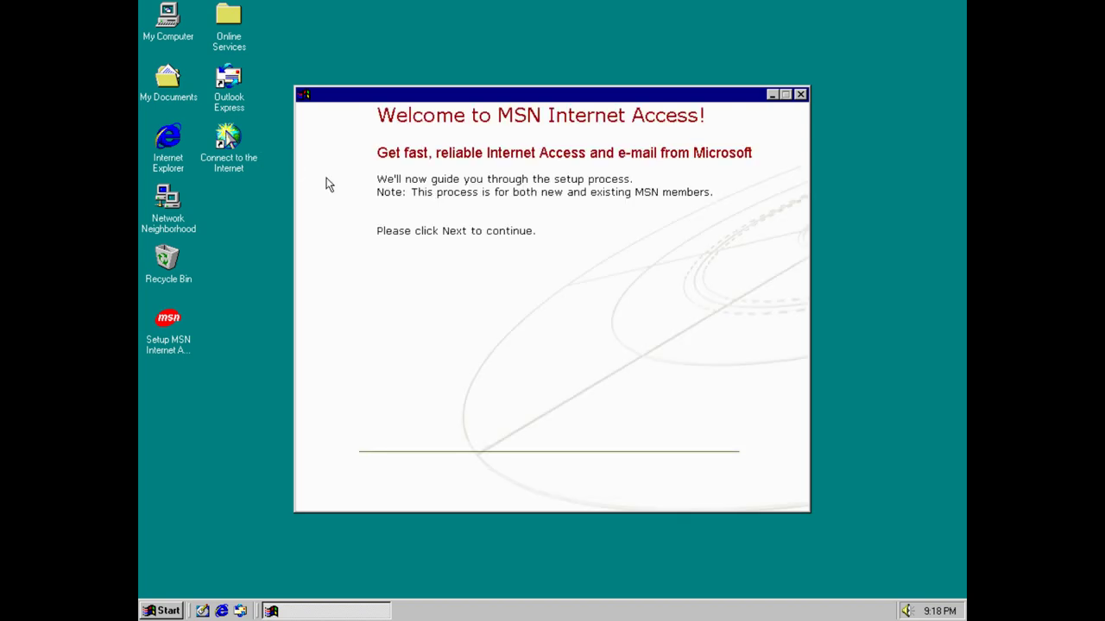
left_click(802, 94)
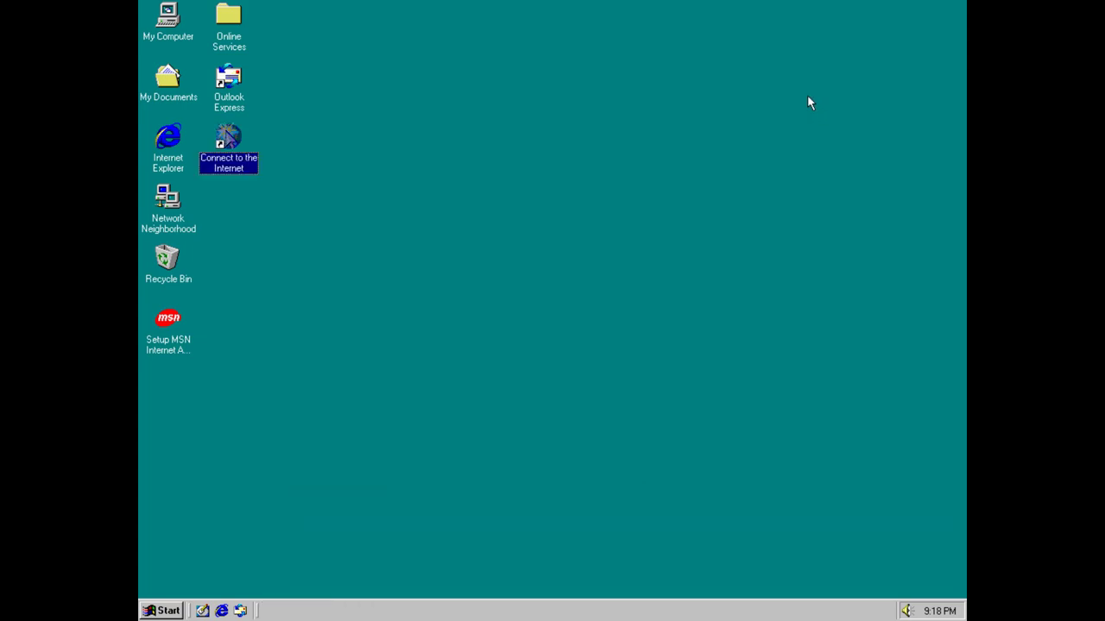
left_click(161, 610)
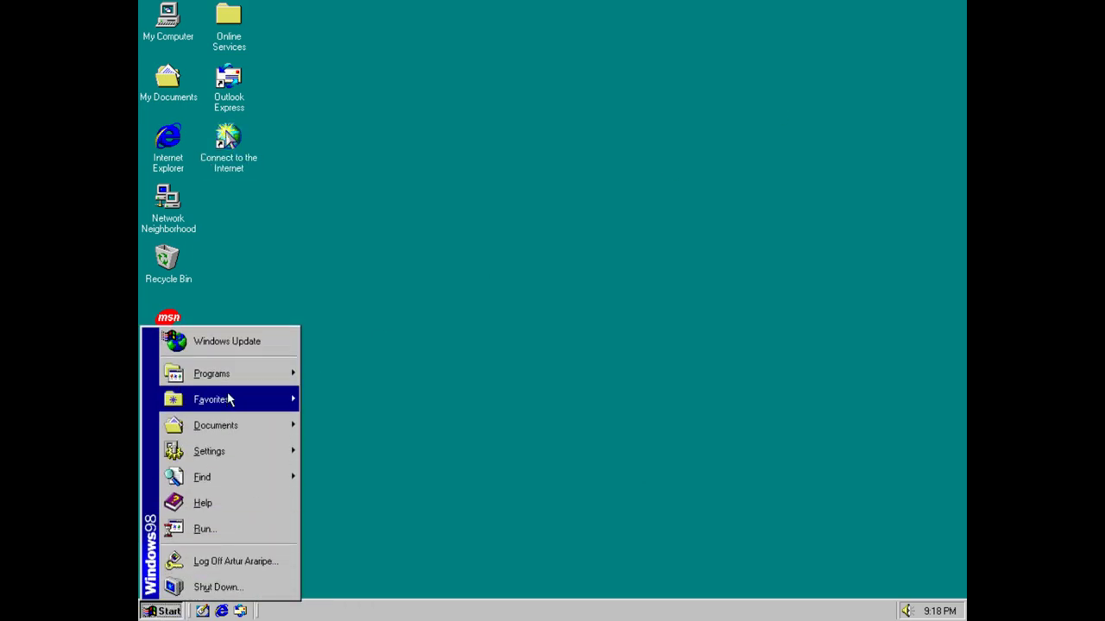
mouse_move(237, 371)
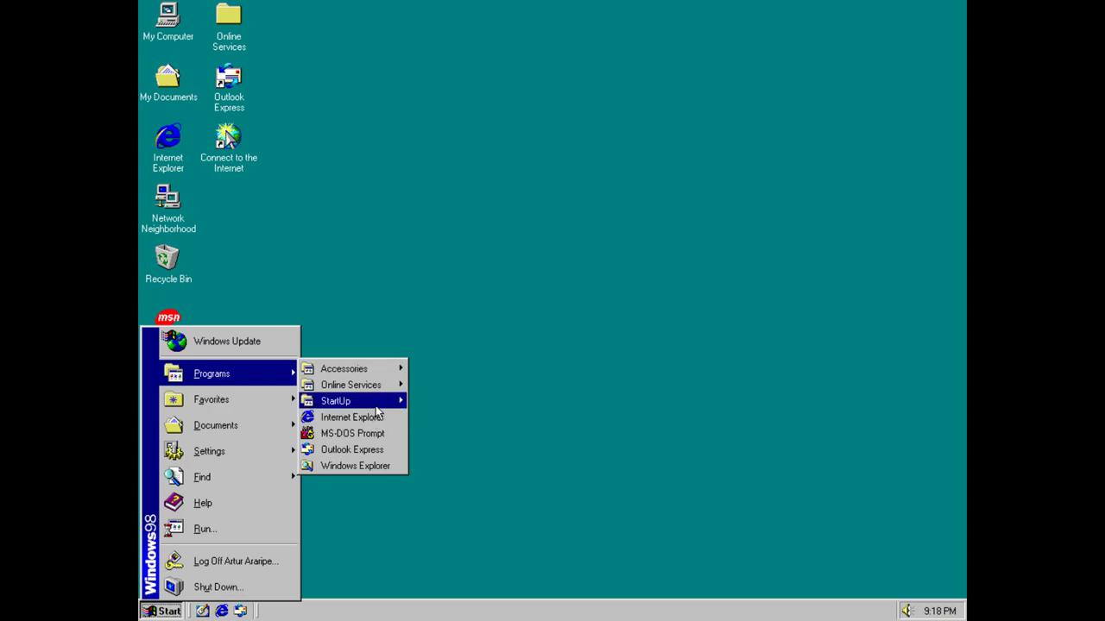
mouse_move(380, 369)
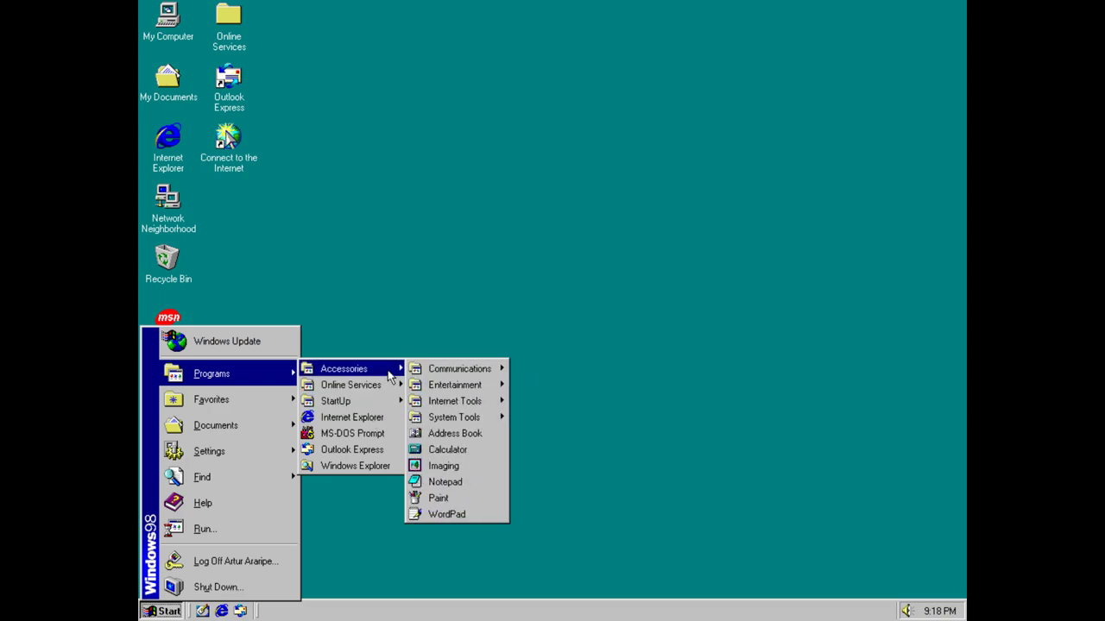
mouse_move(502, 404)
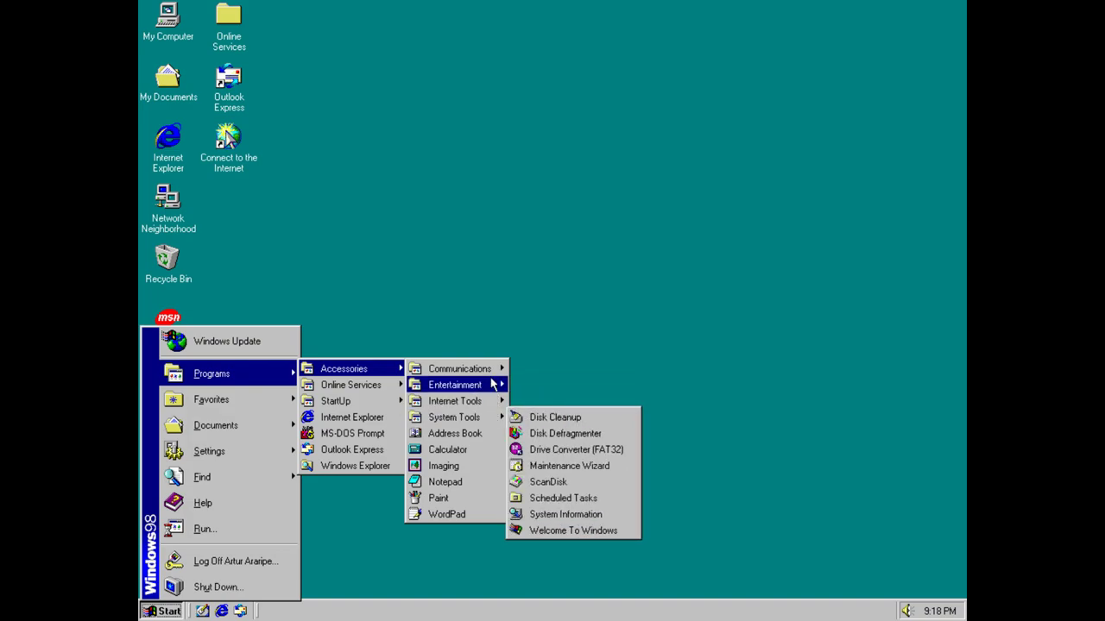
mouse_move(496, 371)
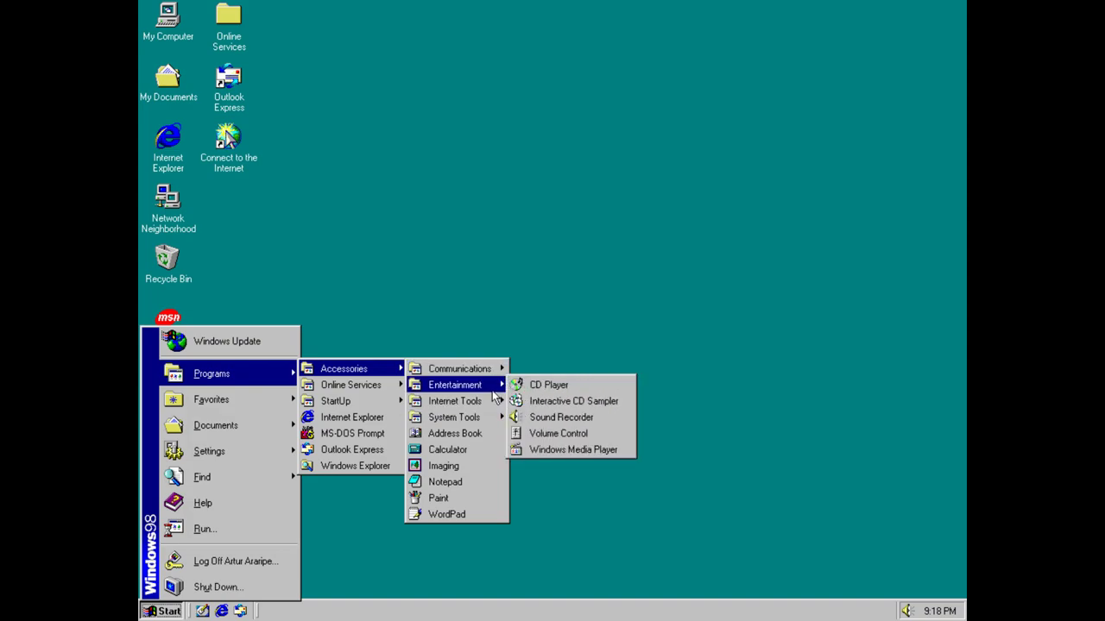
mouse_move(464, 402)
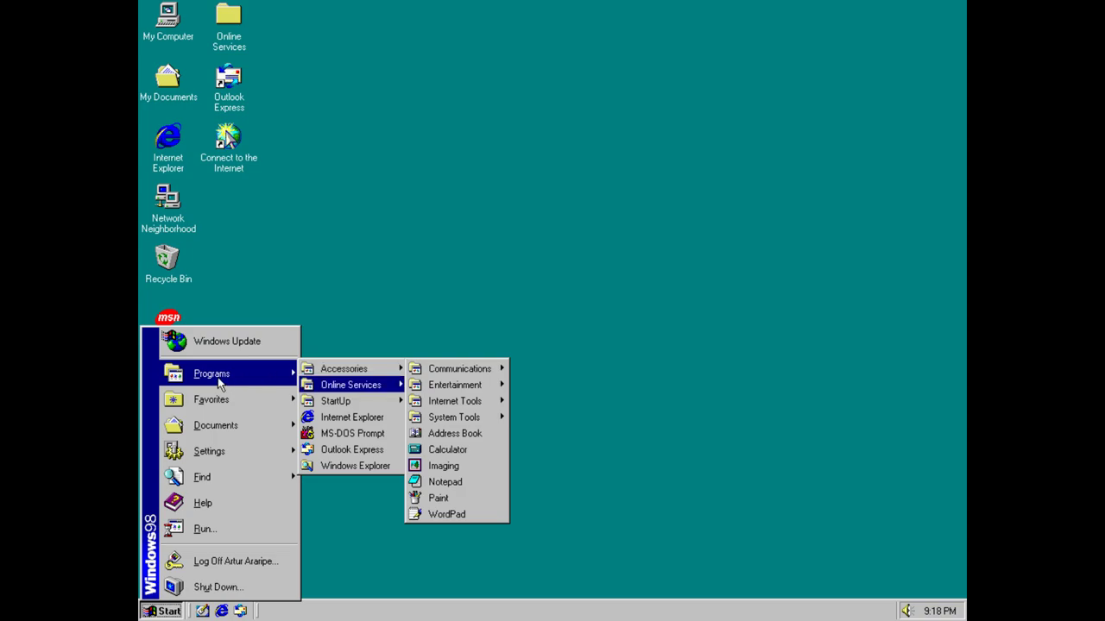
mouse_move(221, 411)
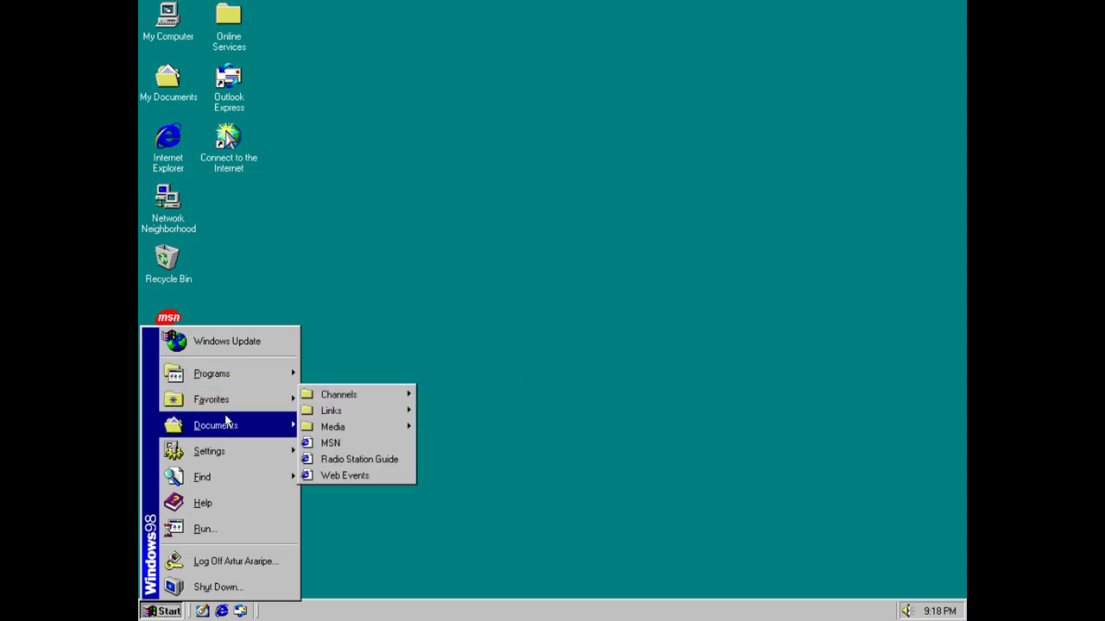
left_click(365, 446)
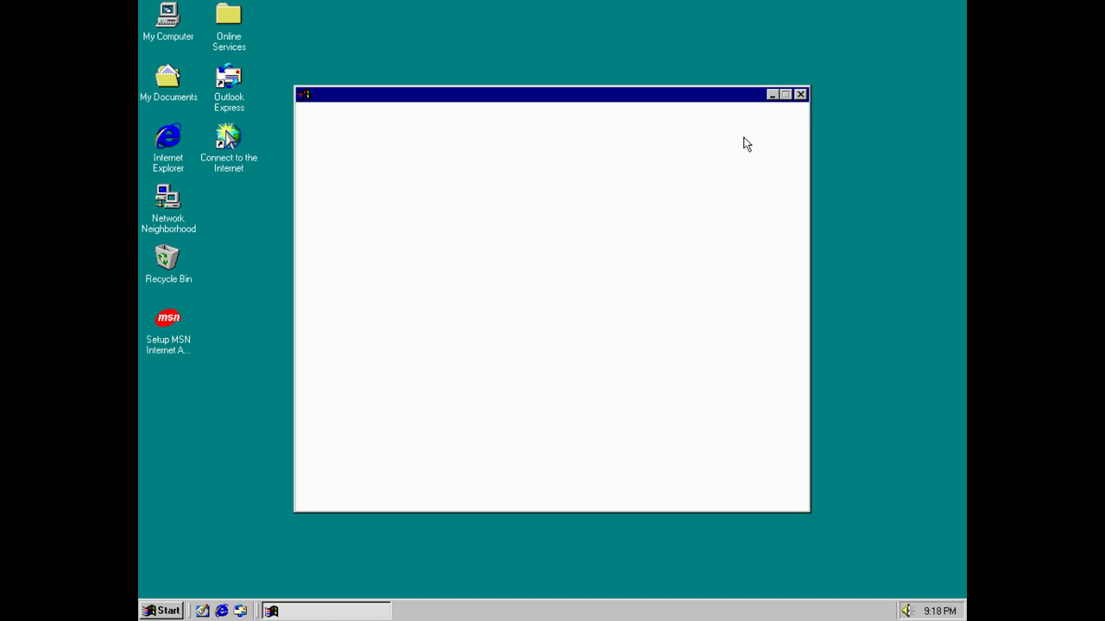
left_click(800, 94)
left_click(337, 469)
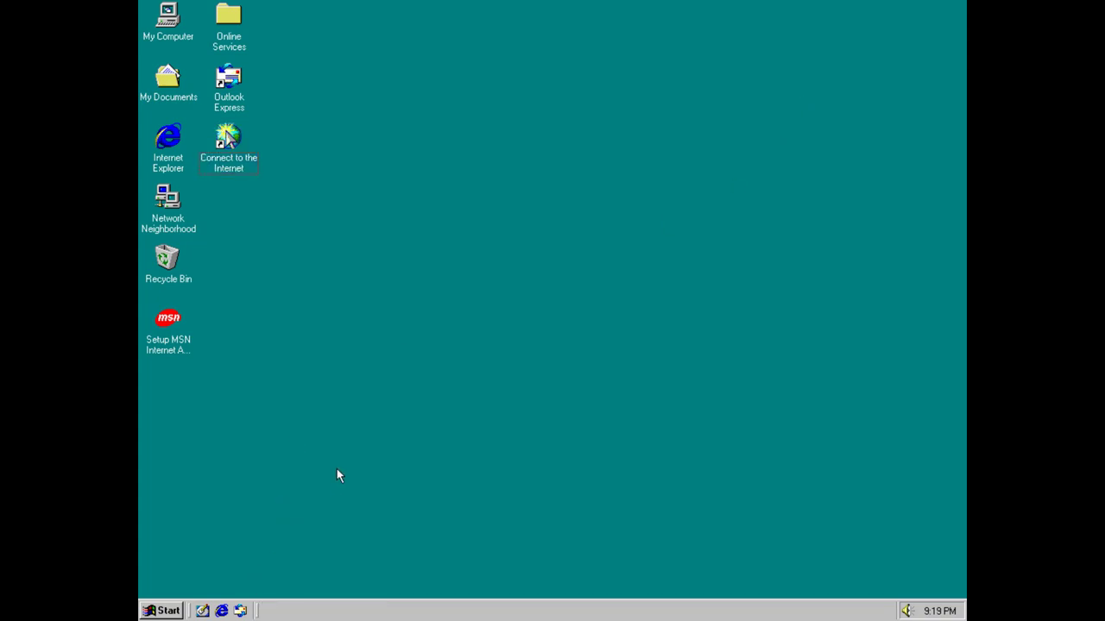
left_click(162, 611)
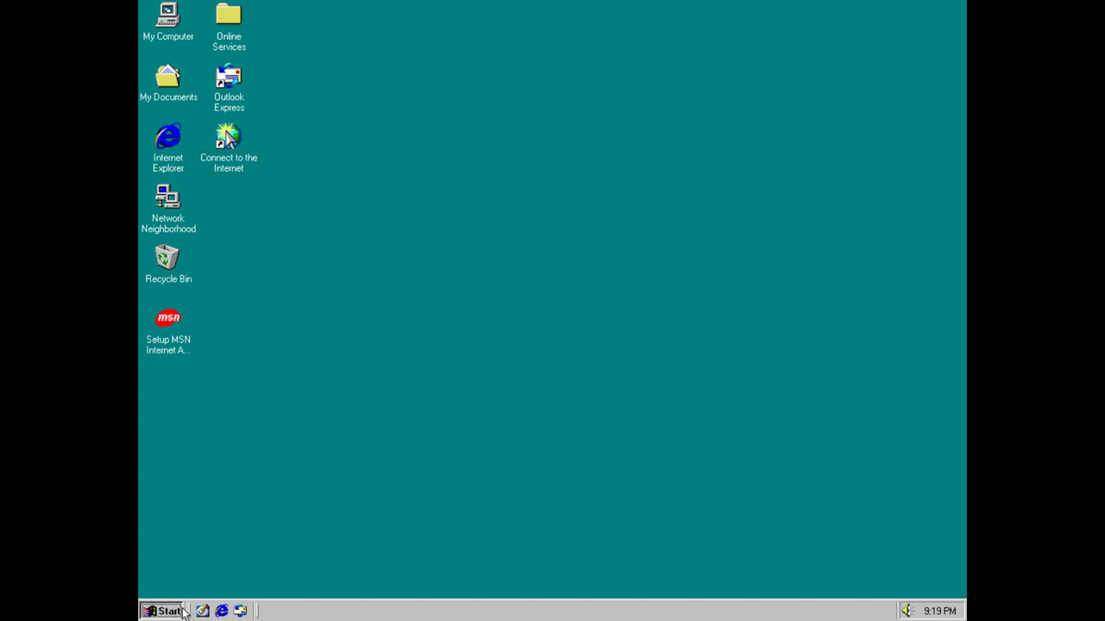
mouse_move(237, 436)
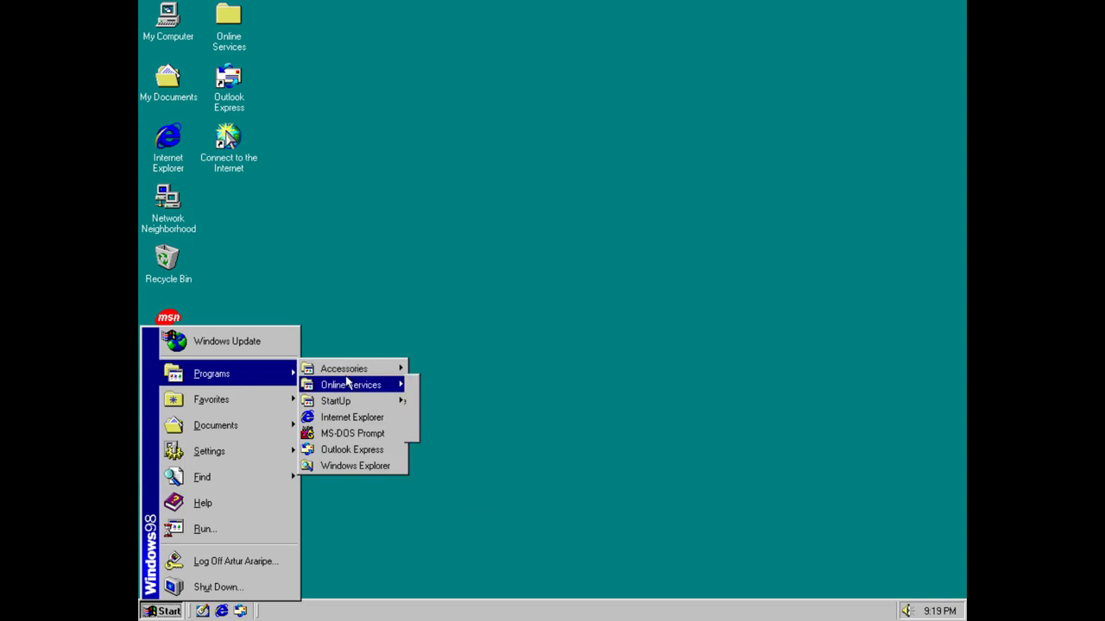
Open Display Properties from the desktop's right-click menu.
left_click(447, 242)
right_click(446, 242)
left_click(466, 383)
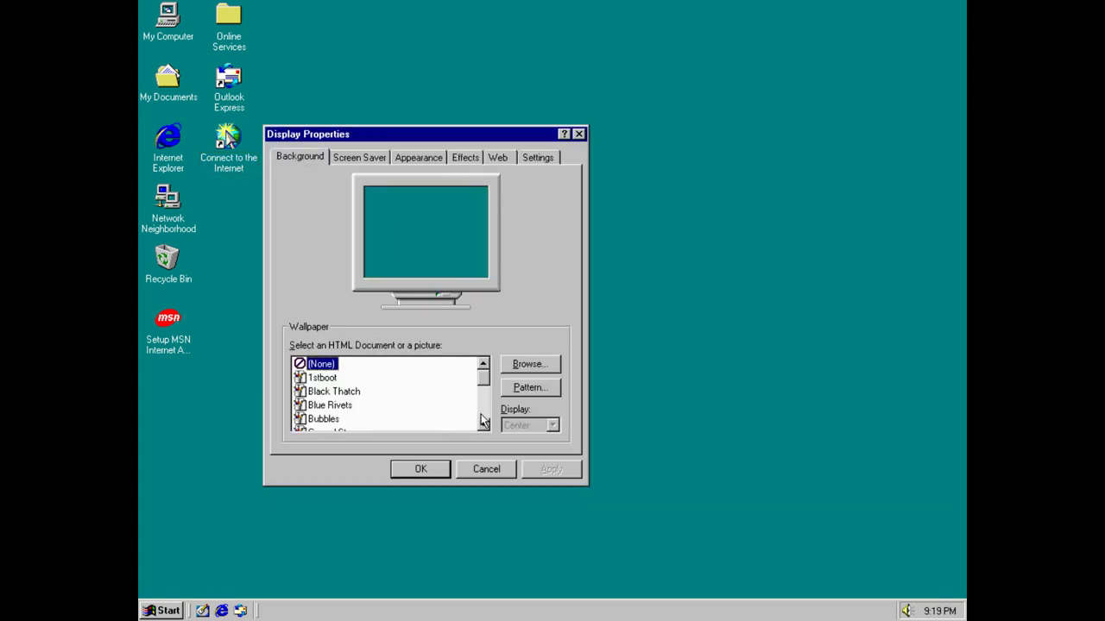
Apply the Windows98 wallpaper, accept Active Desktop, and close Display Properties with OK.
left_click_drag(477, 380, 483, 423)
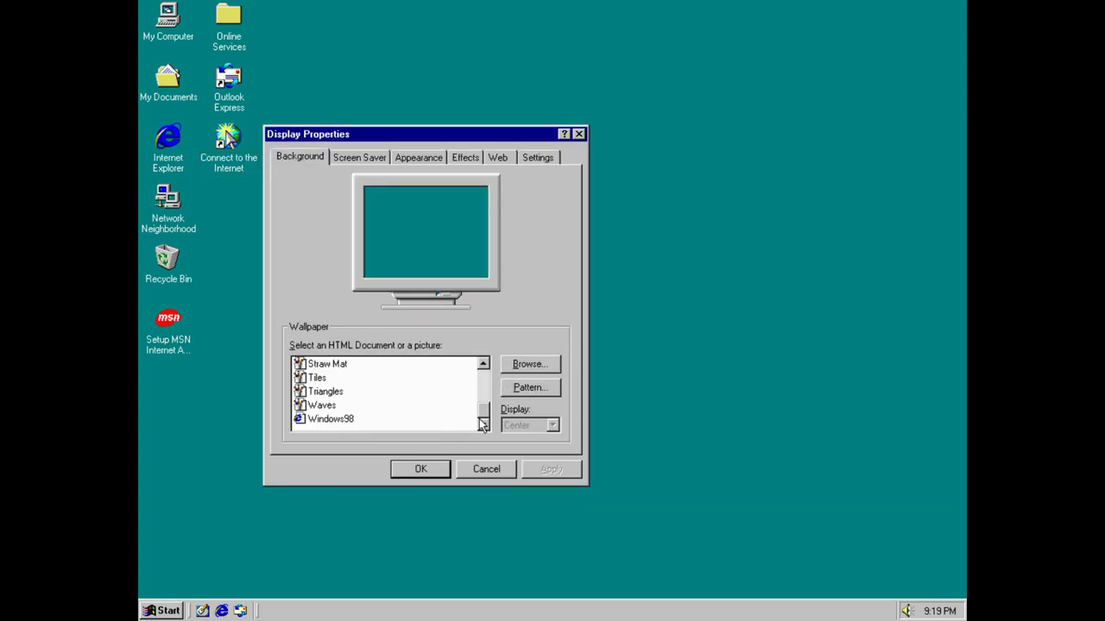
left_click(321, 409)
left_click(329, 422)
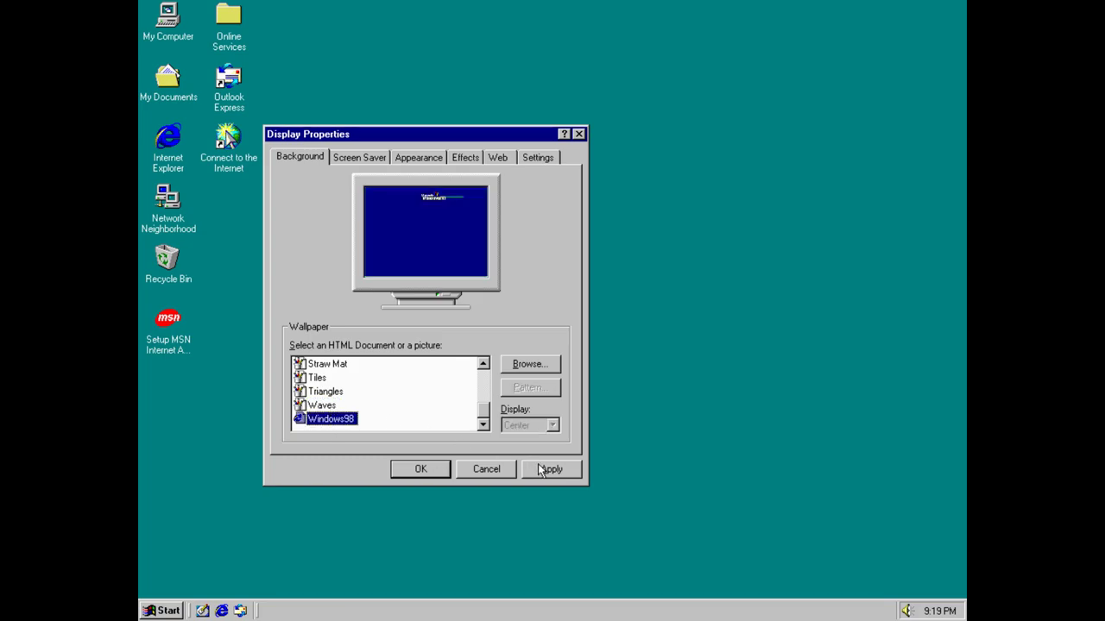
left_click(571, 469)
left_click(524, 341)
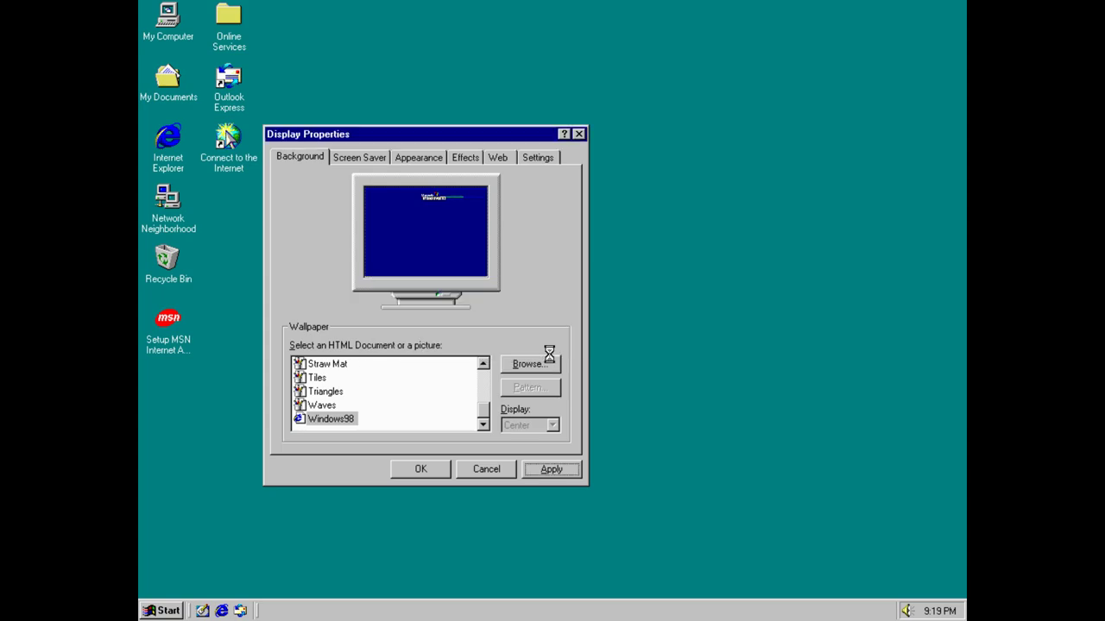
left_click(592, 148)
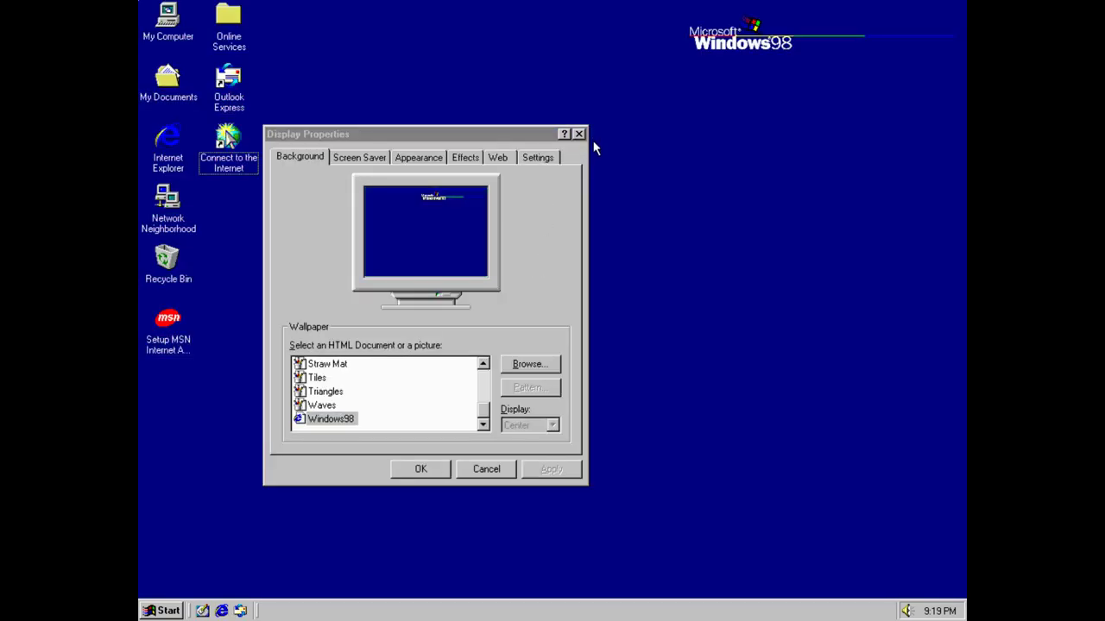
left_click(438, 470)
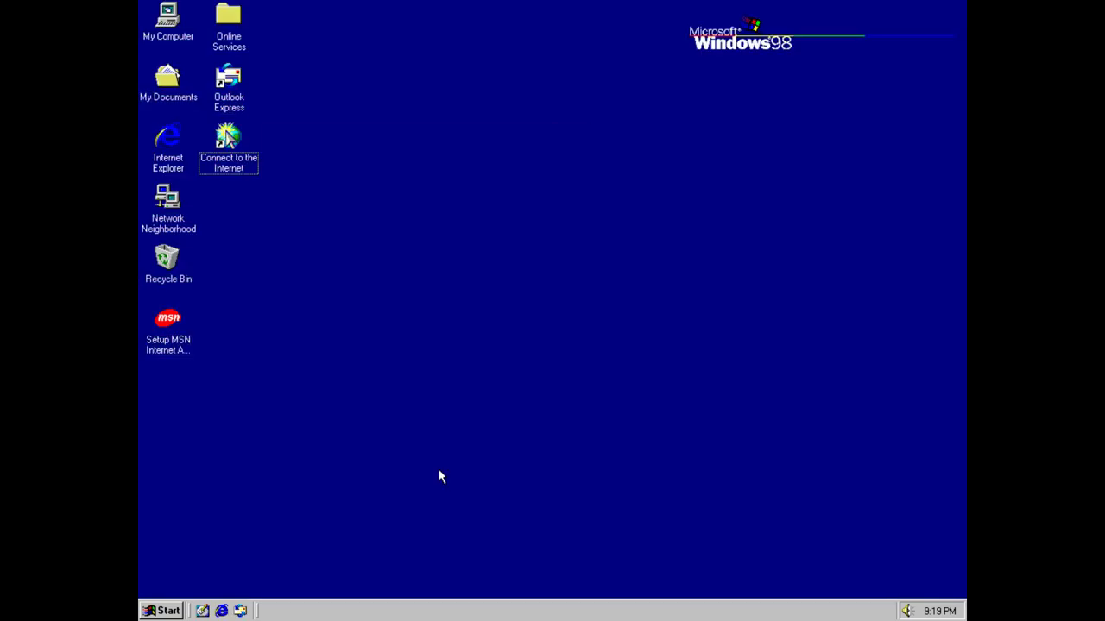